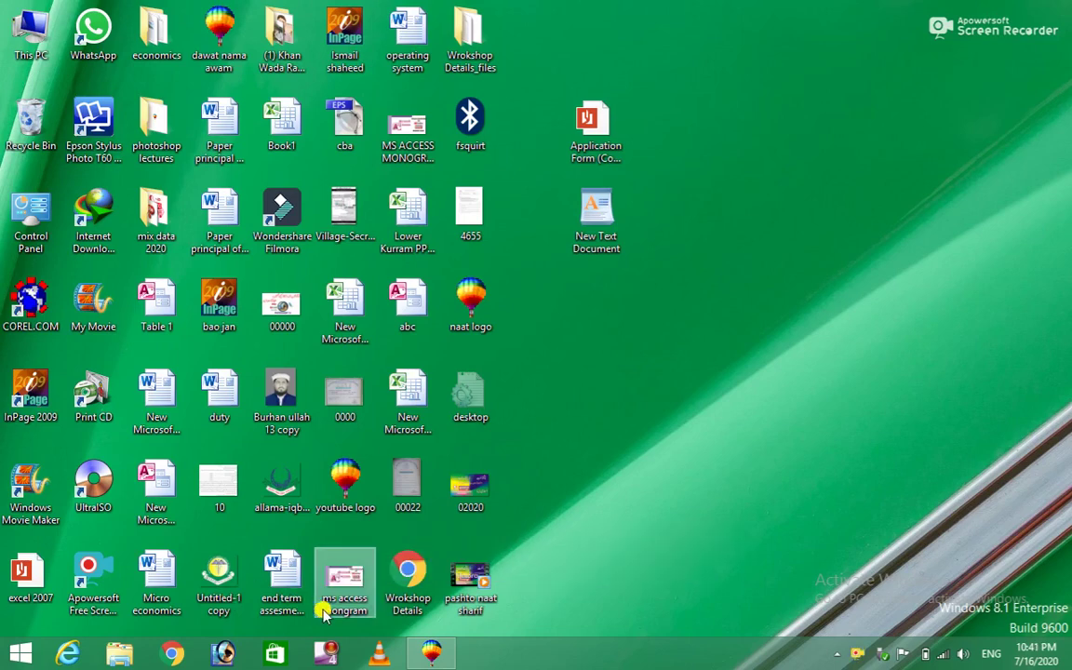
Step: Restore the CorelDRAW 9 window showing the blank Letter-size Graphic1 page
click(432, 657)
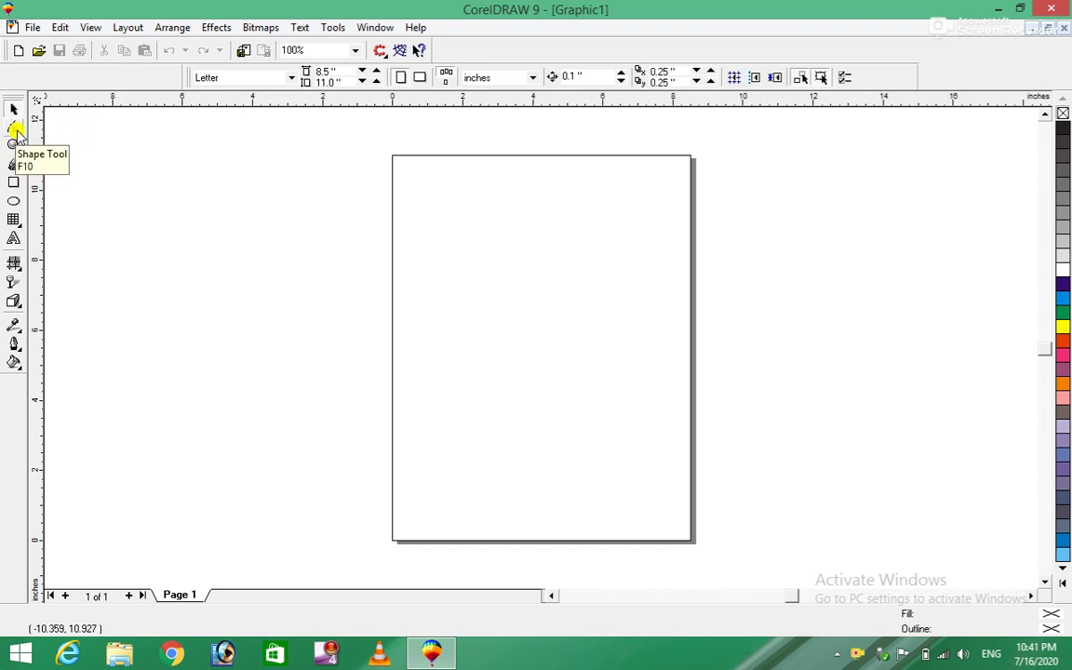
Step: Draw a large rectangle across the page with the Rectangle tool
click(15, 130)
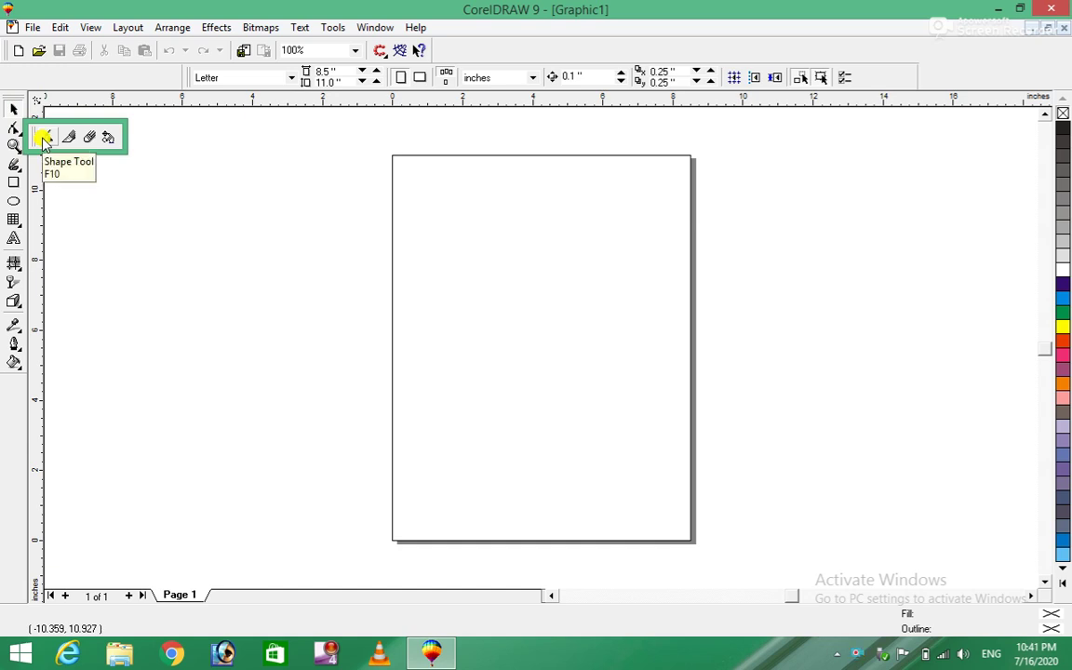
click(321, 213)
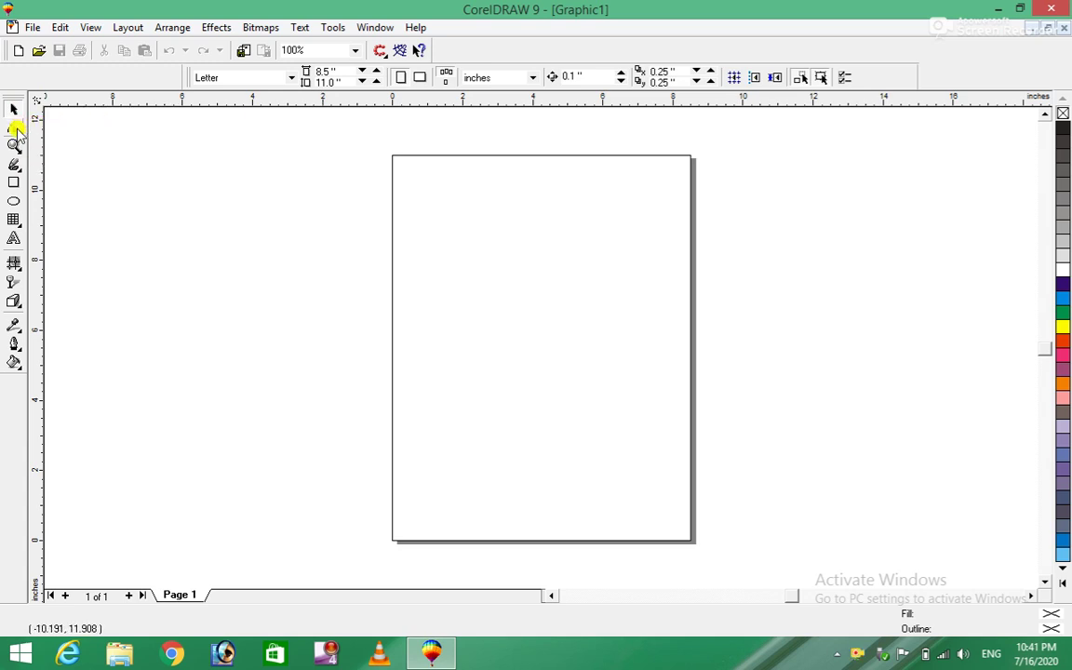
click(13, 184)
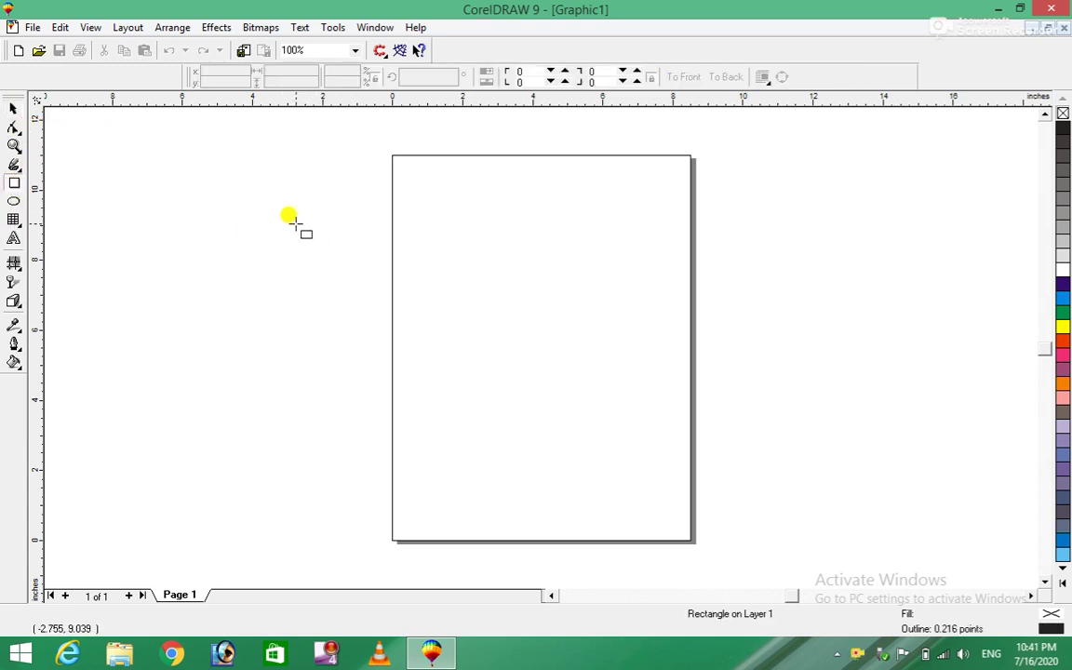
drag(296, 224, 730, 491)
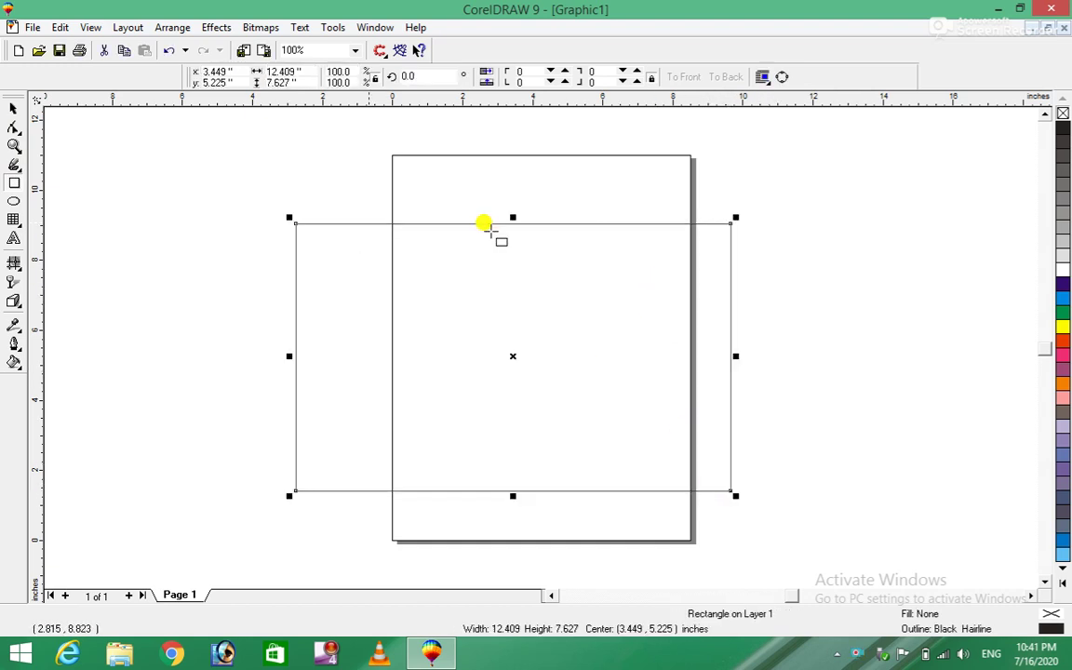
Step: Convert the rectangle to curves and give it a 67 px black outline
click(14, 109)
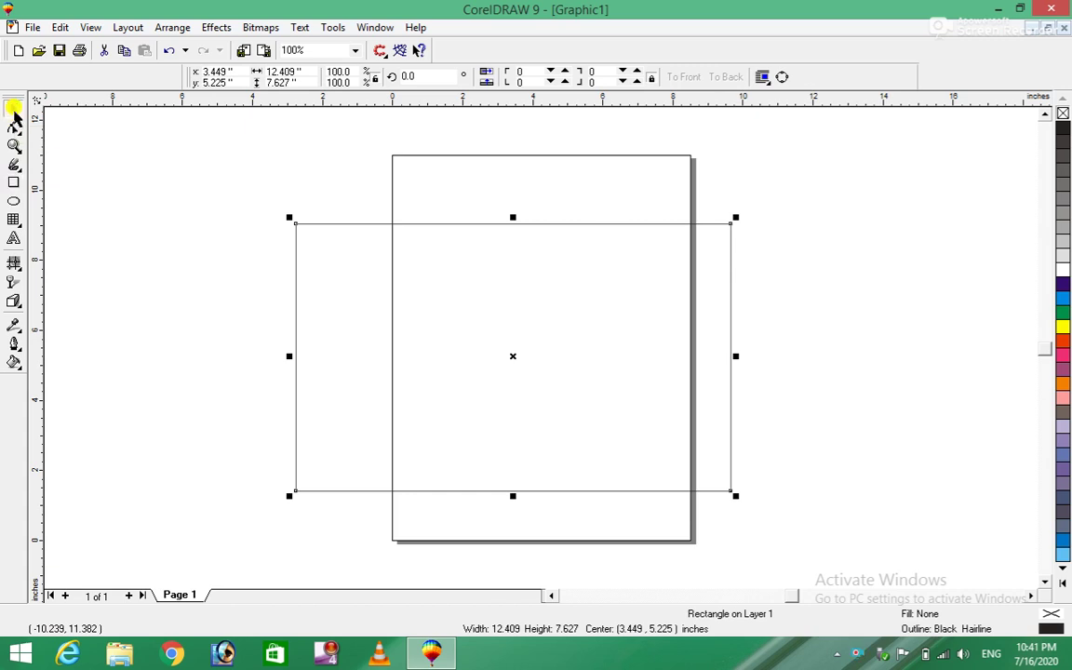
click(782, 78)
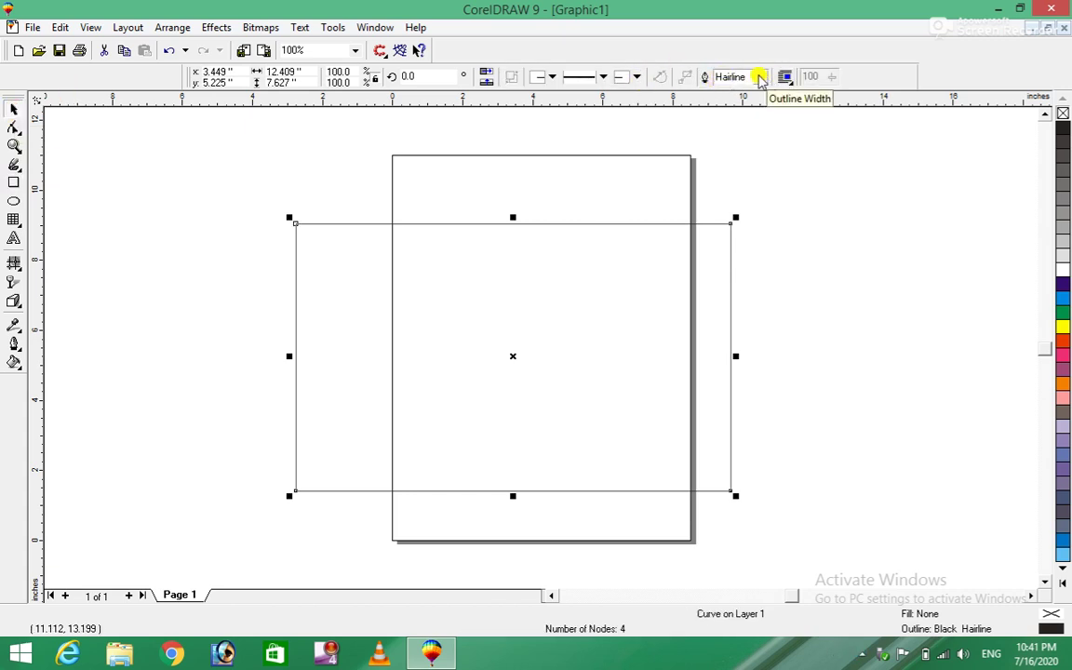
click(759, 78)
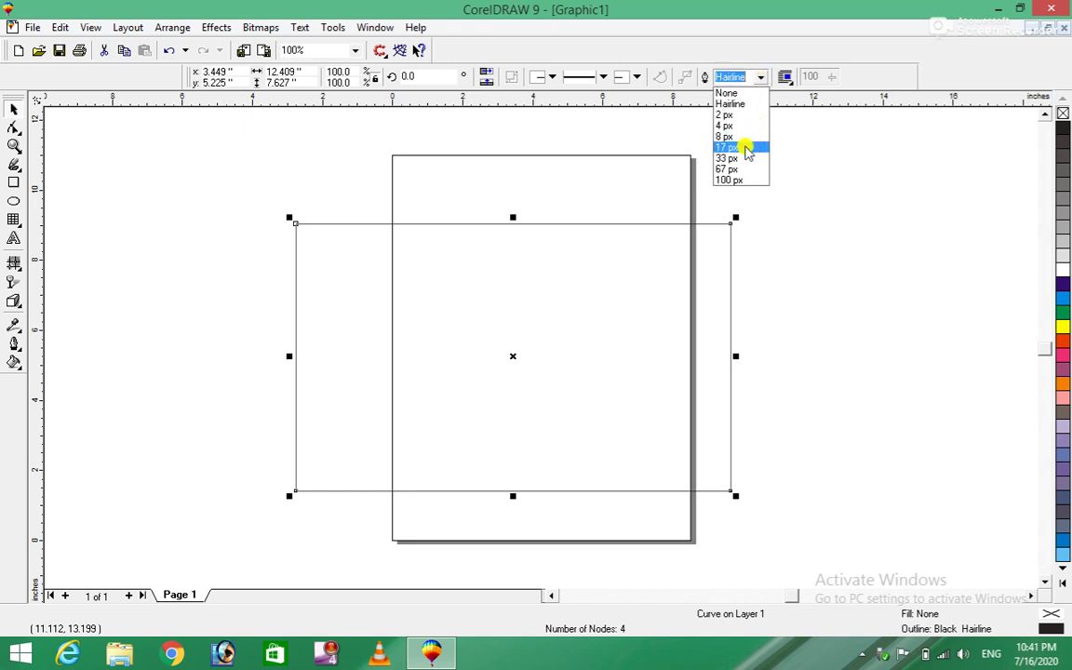
click(729, 168)
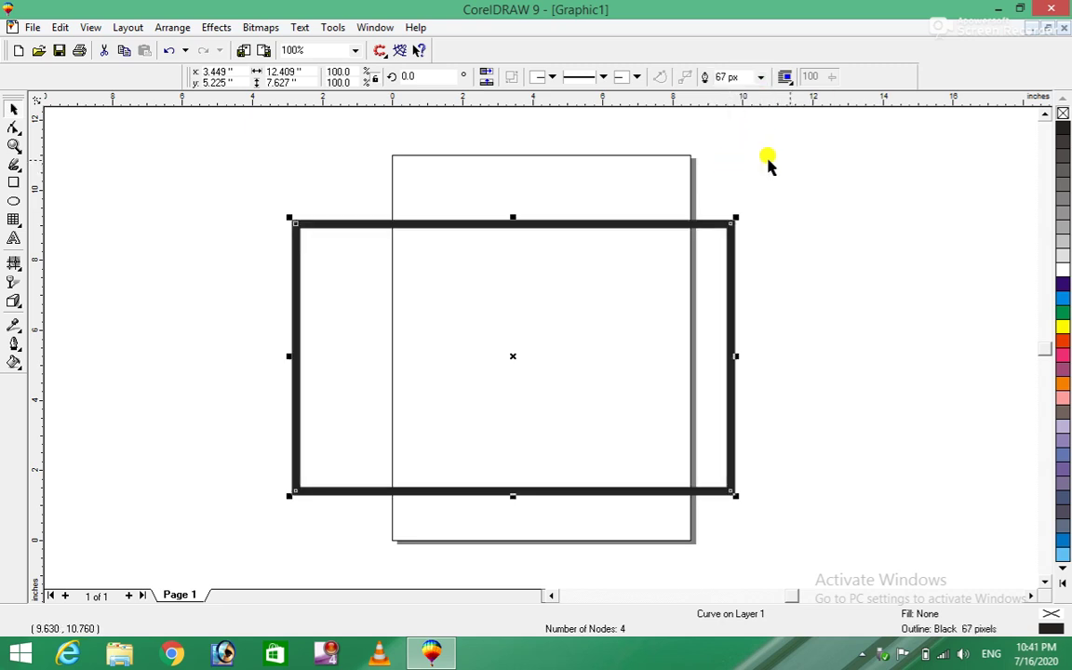
click(177, 199)
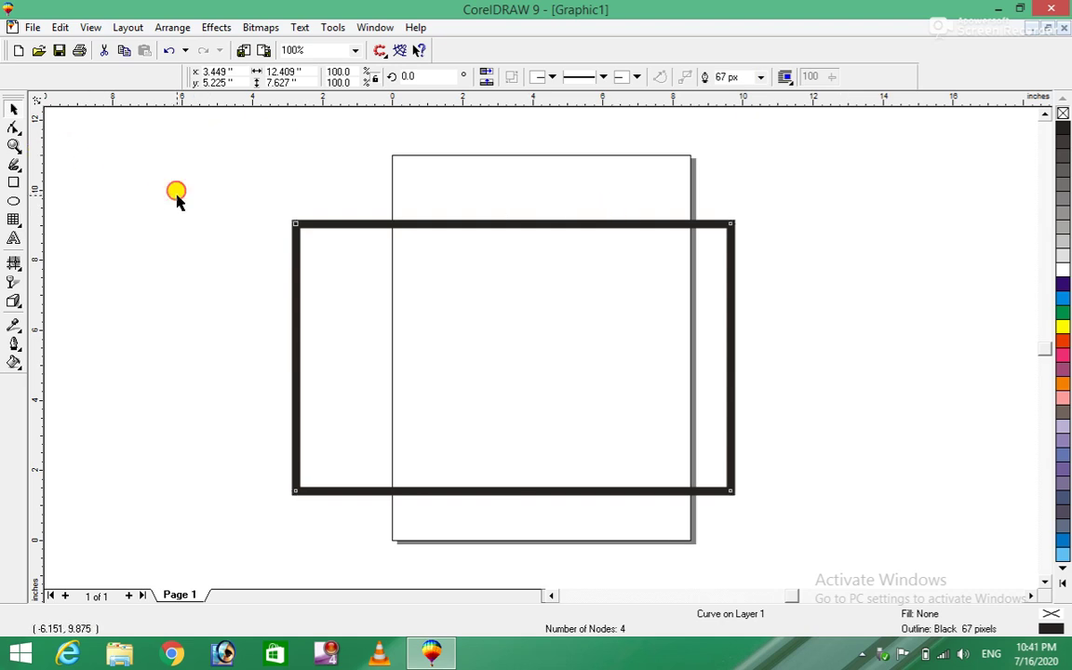
Step: Knife-cut the rectangle from its top-left corner to its bottom-right corner
click(14, 130)
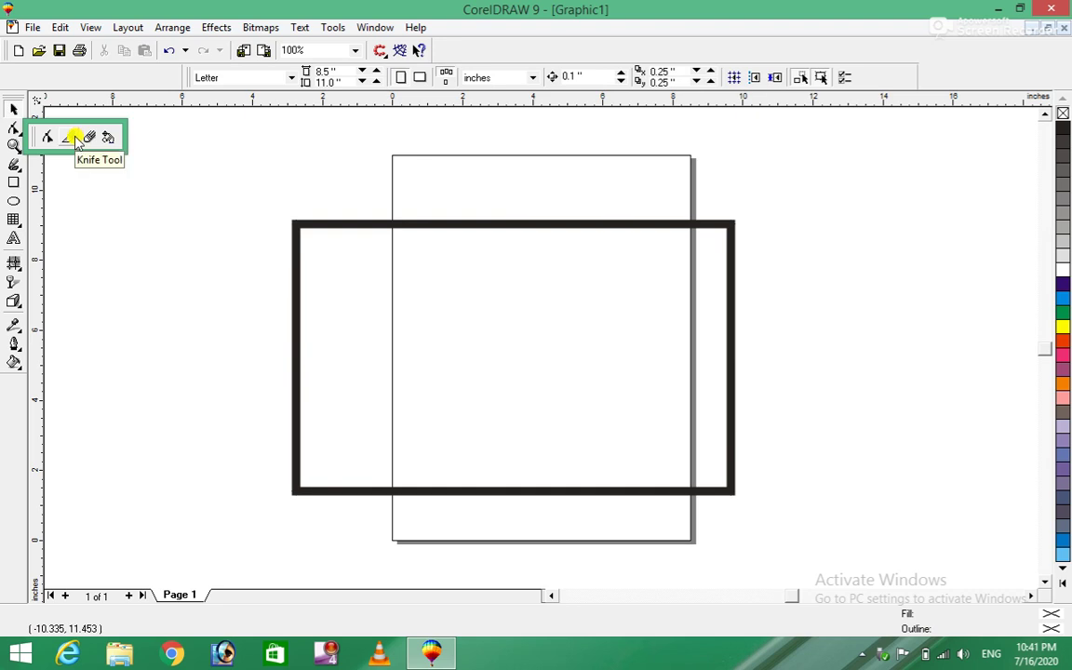
click(72, 137)
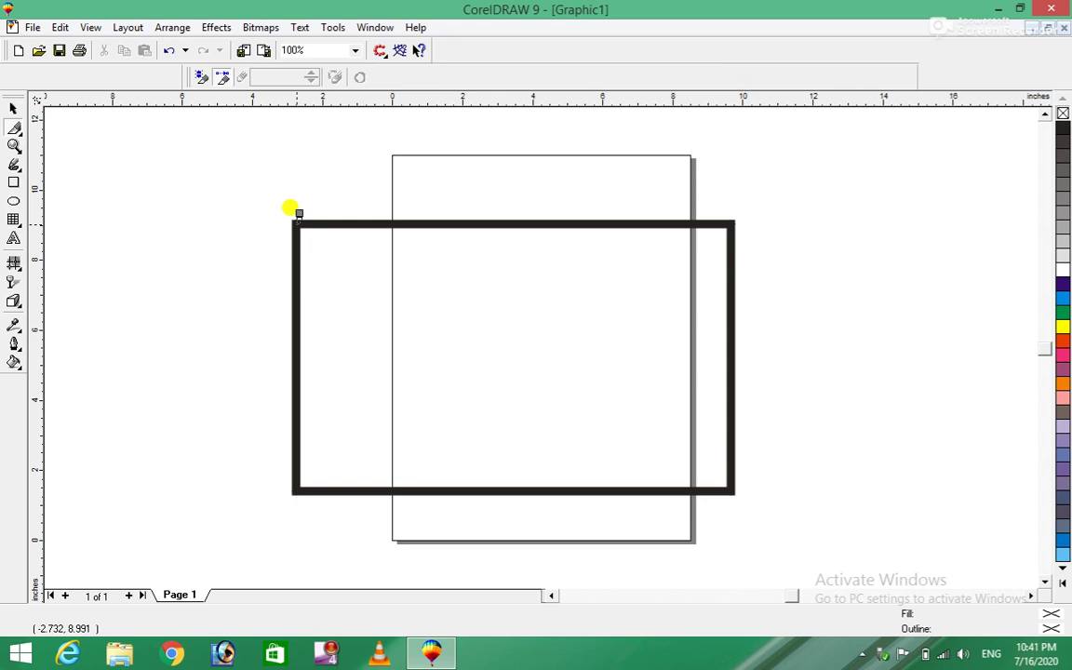
click(290, 207)
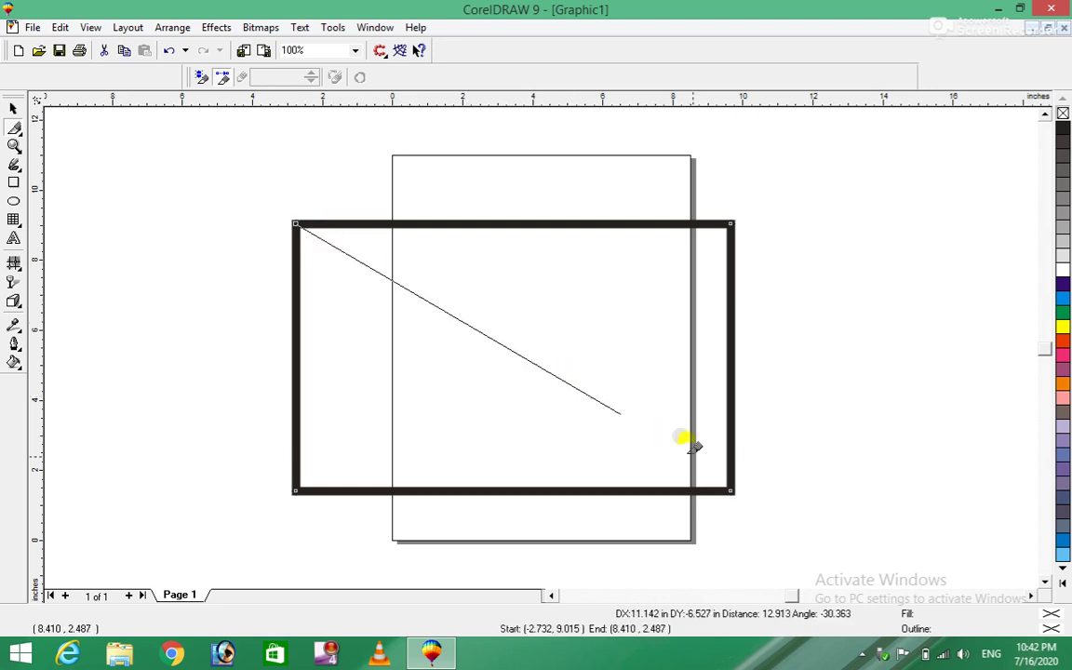
click(734, 490)
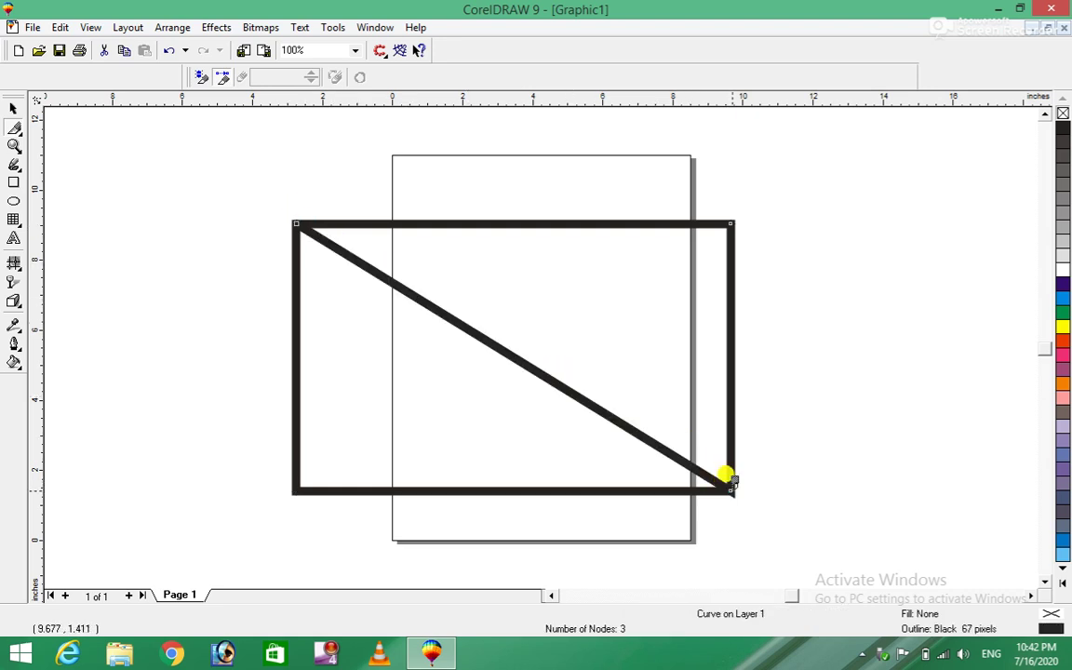
mouse_move(733, 481)
mouse_down()
mouse_move(758, 417)
mouse_move(730, 481)
mouse_up()
Step: Drag the two triangles apart, upper-right one up and left one down
click(13, 109)
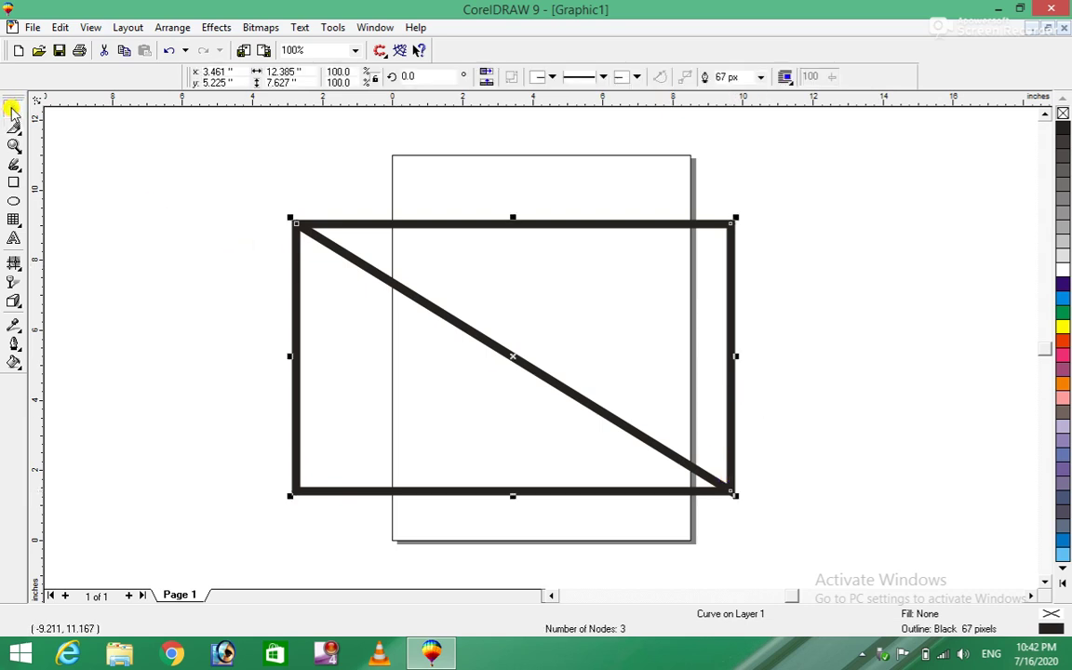
click(568, 307)
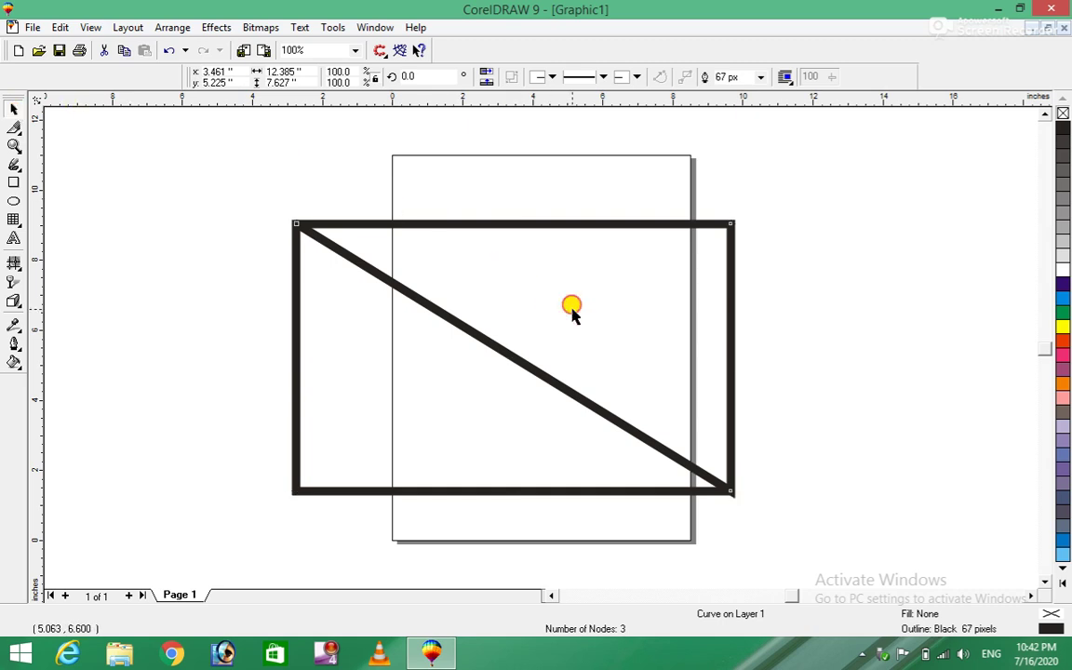
drag(570, 307, 691, 297)
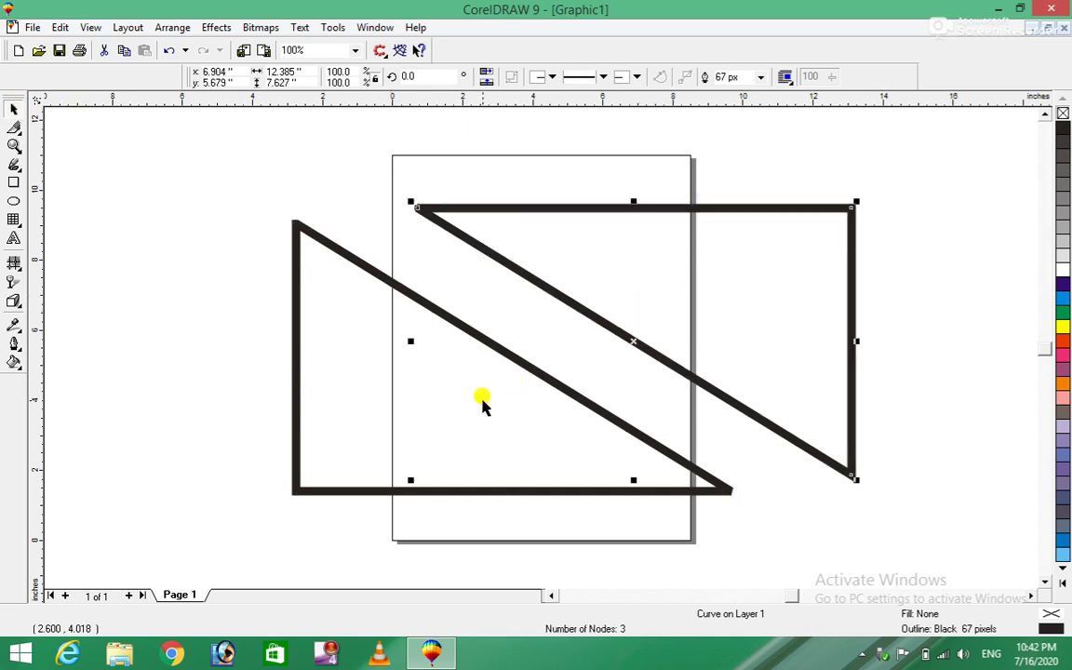
drag(481, 407, 393, 436)
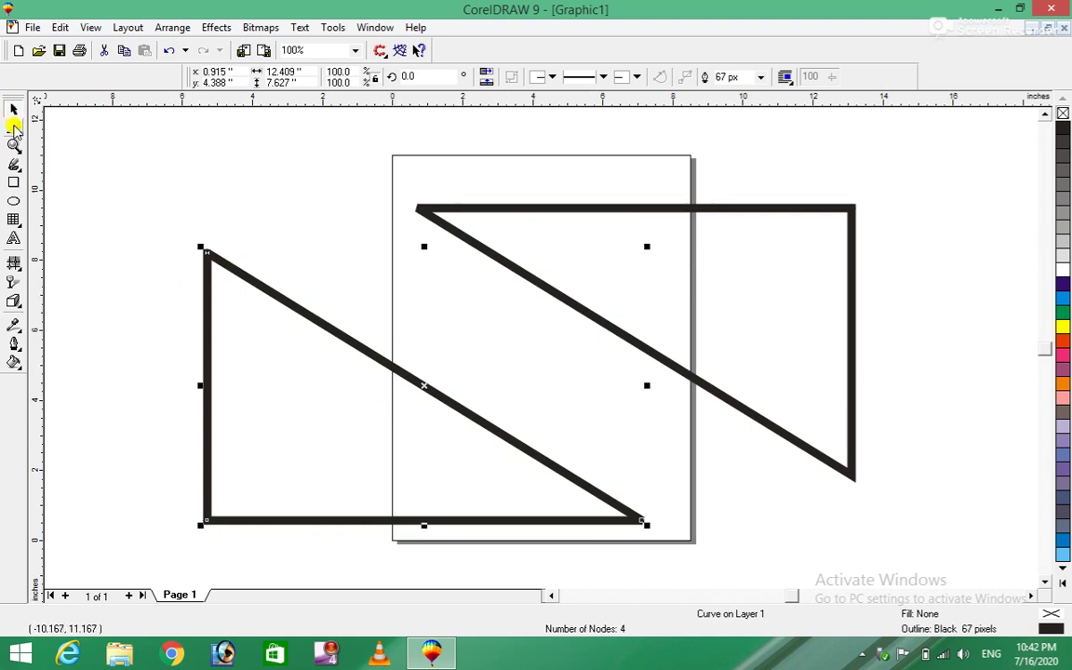
Step: Knife-cut the left triangle horizontally and move the small top triangle up-left
click(14, 128)
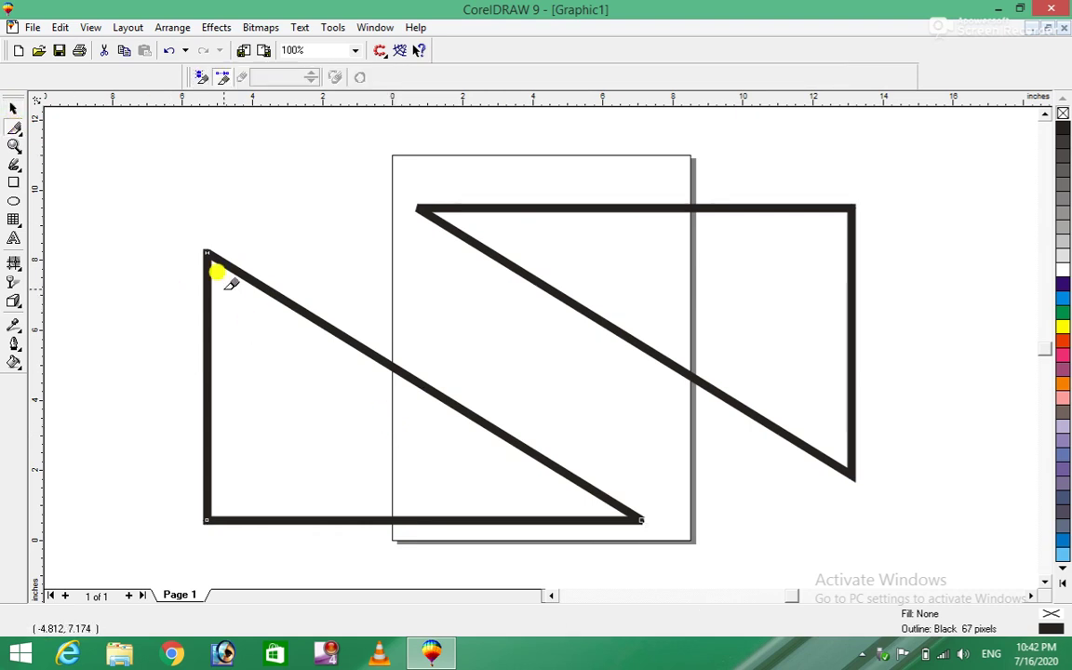
click(208, 415)
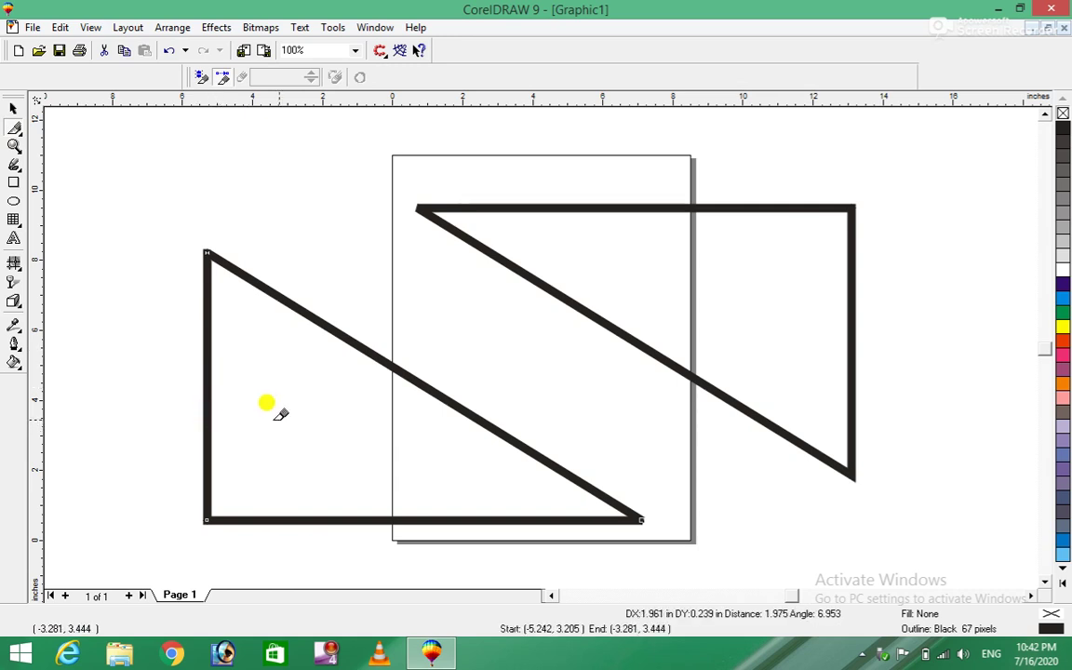
click(483, 413)
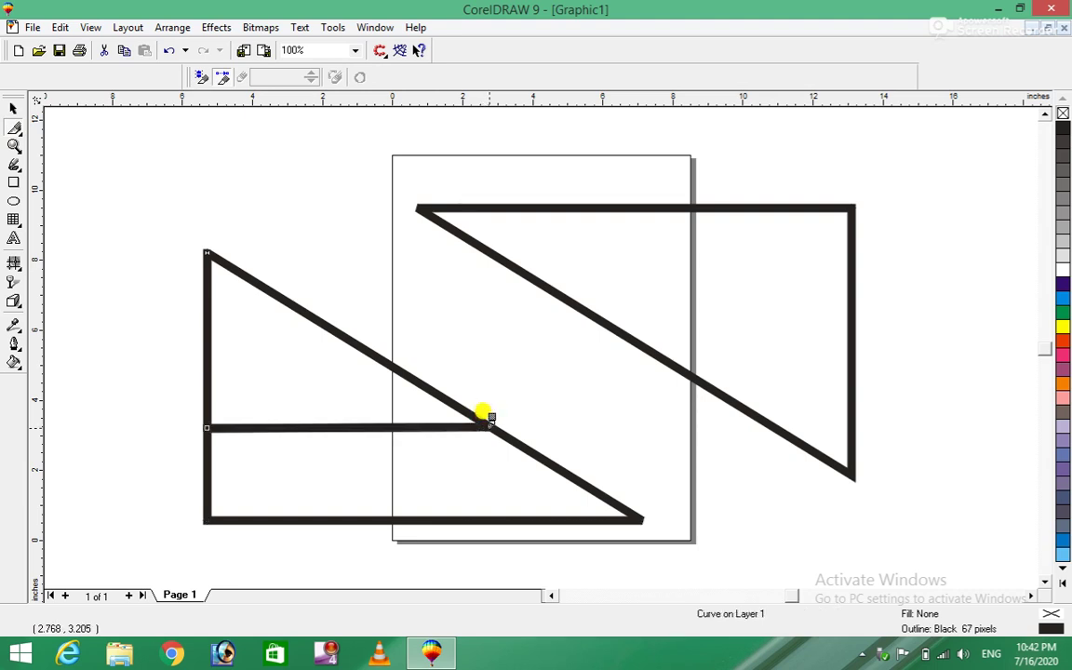
click(19, 110)
drag(265, 347, 226, 270)
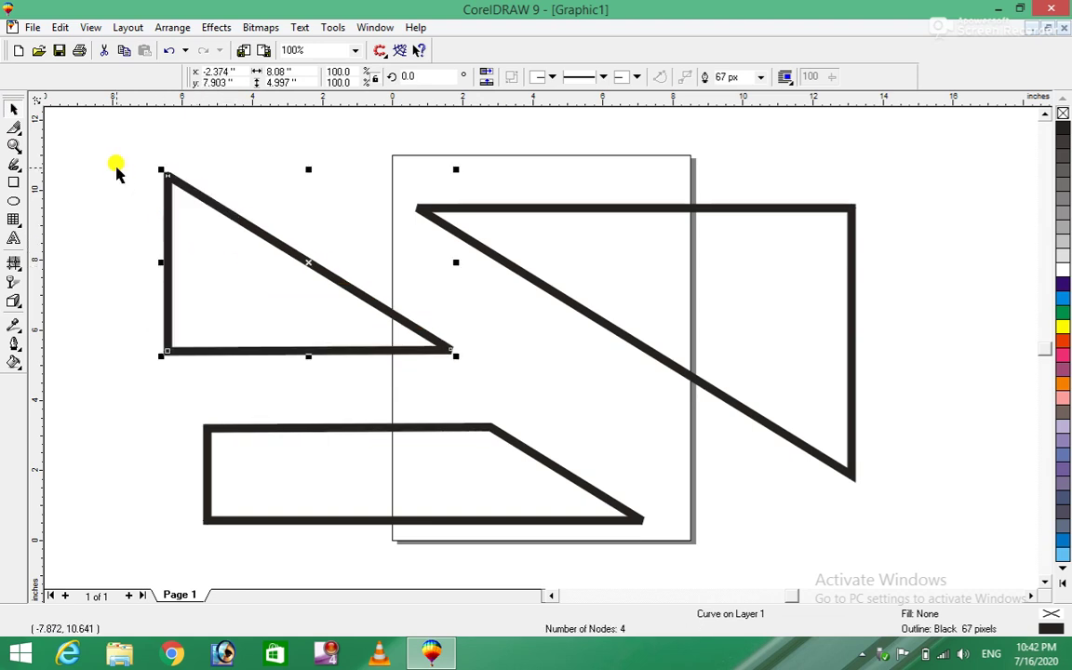
Step: Knife-cut the right triangle vertically from its top edge to its slanted edge
click(14, 128)
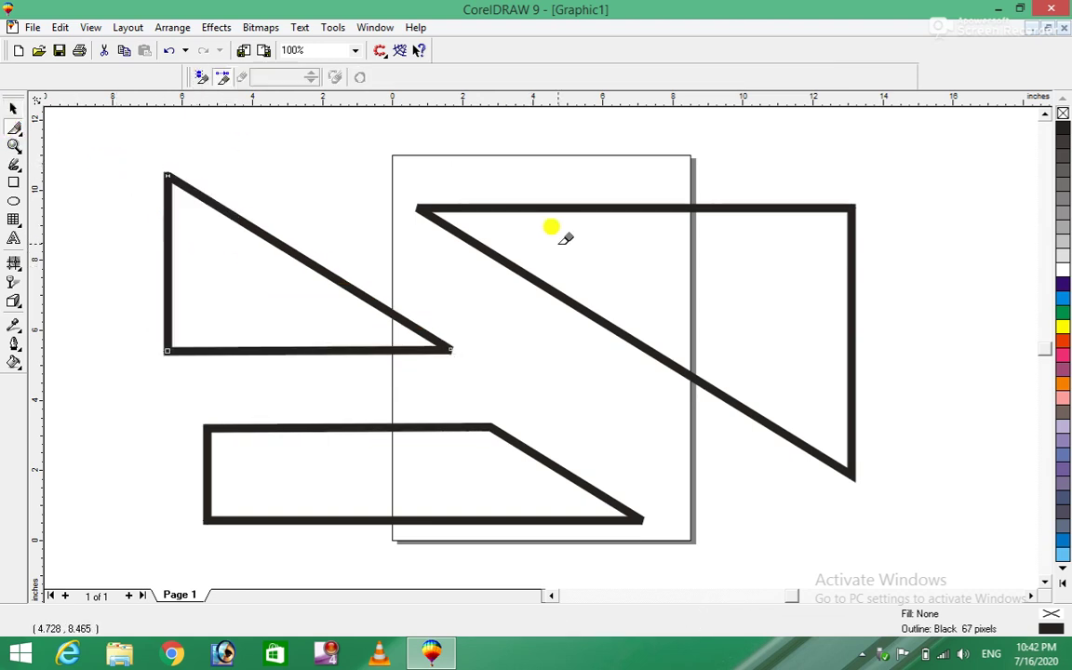
click(726, 209)
key(Escape)
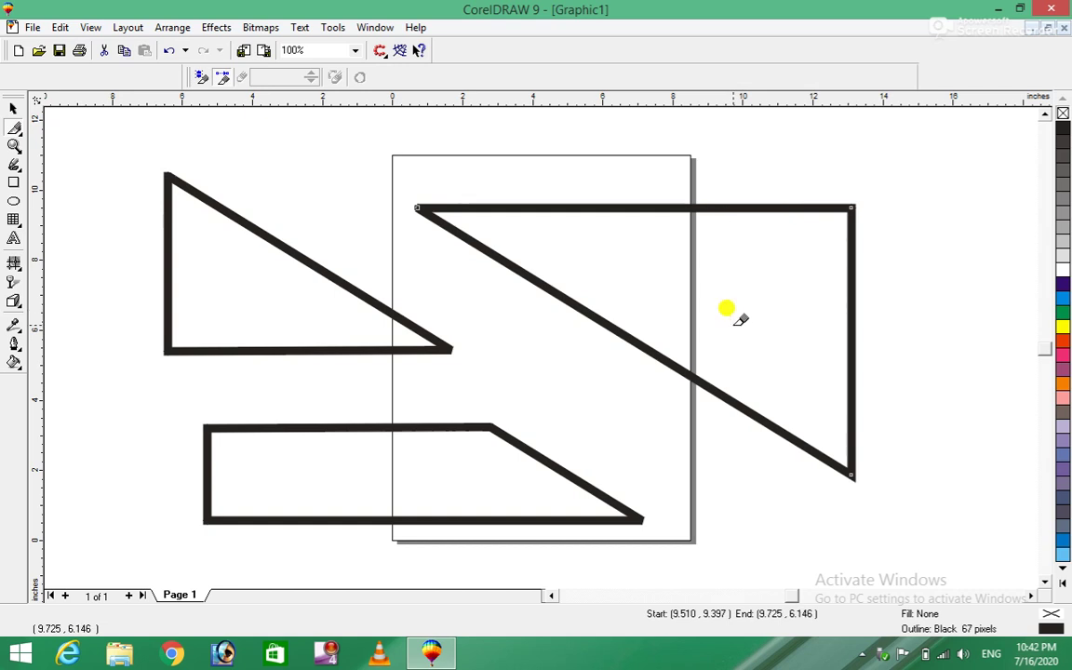
click(734, 202)
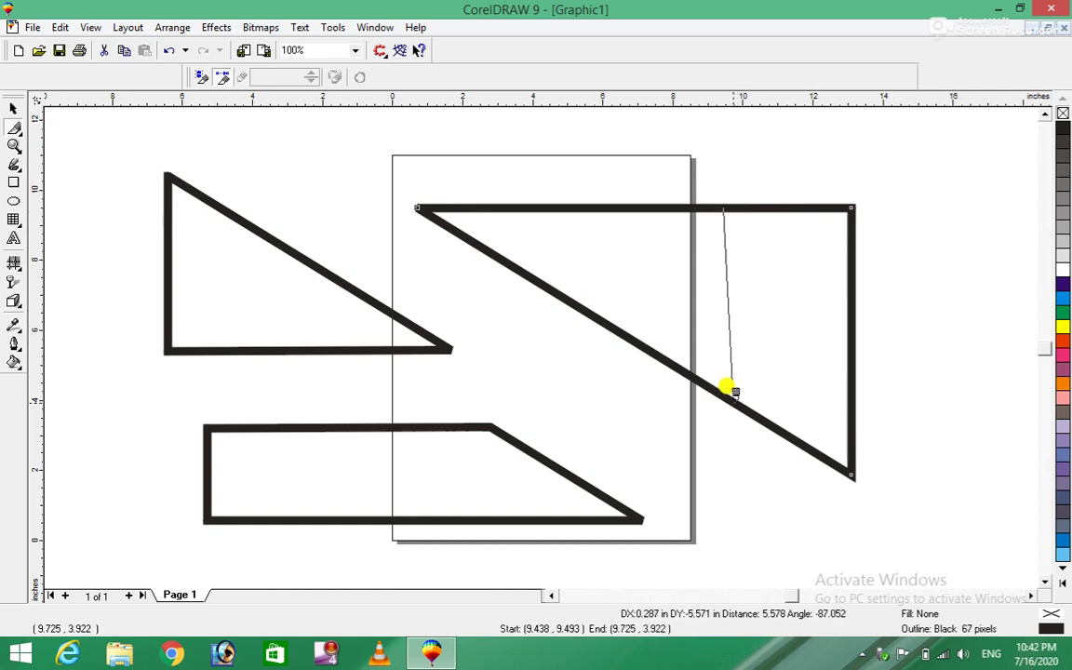
click(725, 391)
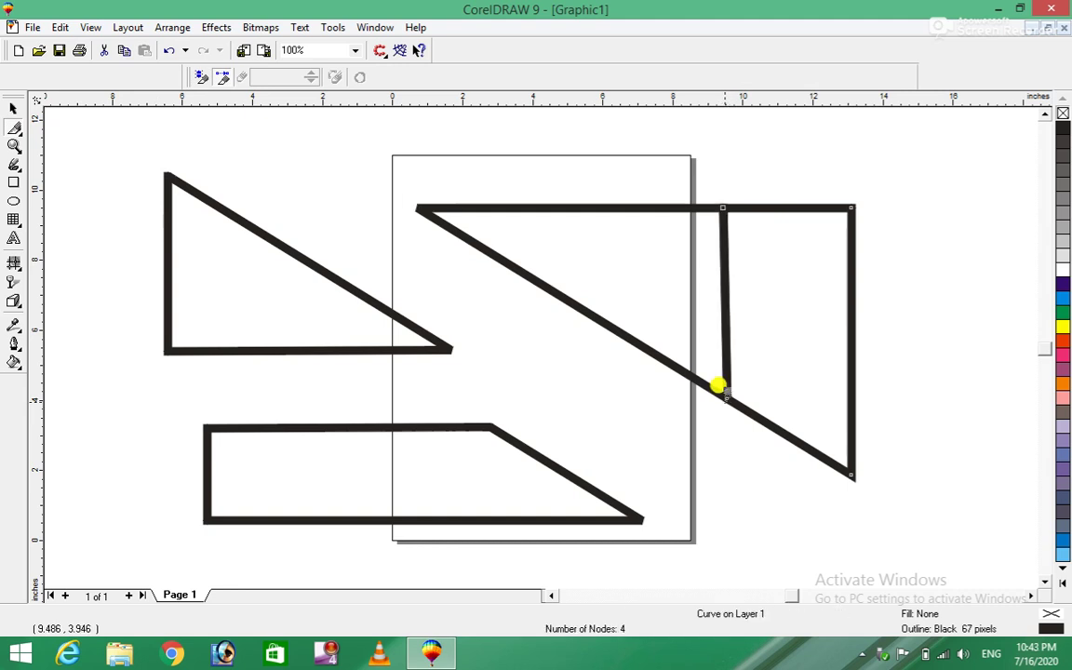
key(ctrl+z)
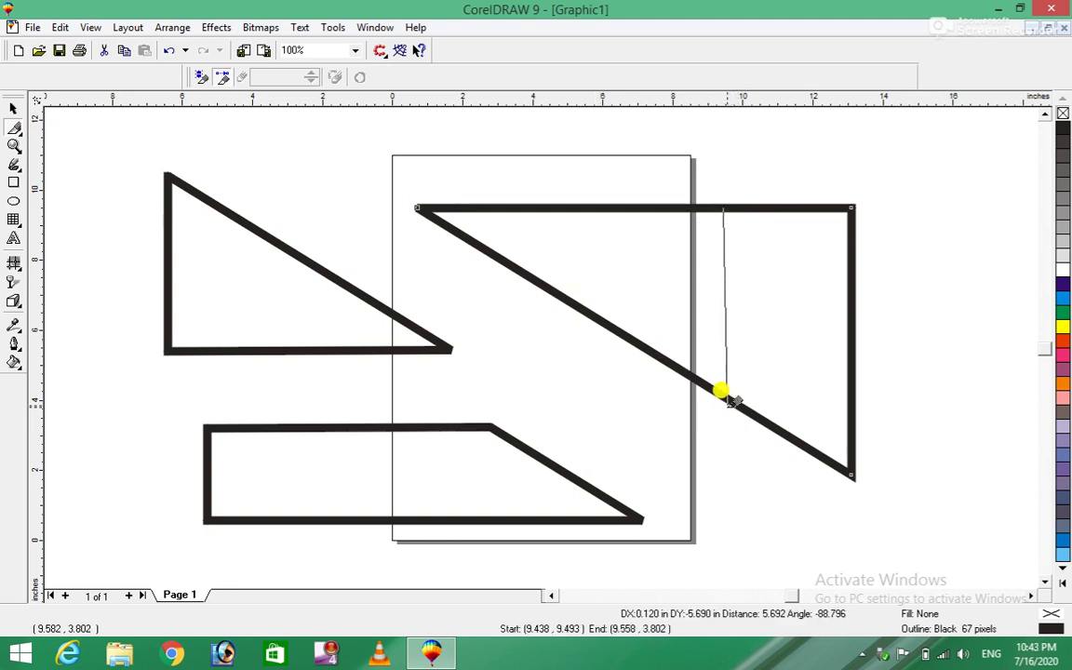
click(723, 387)
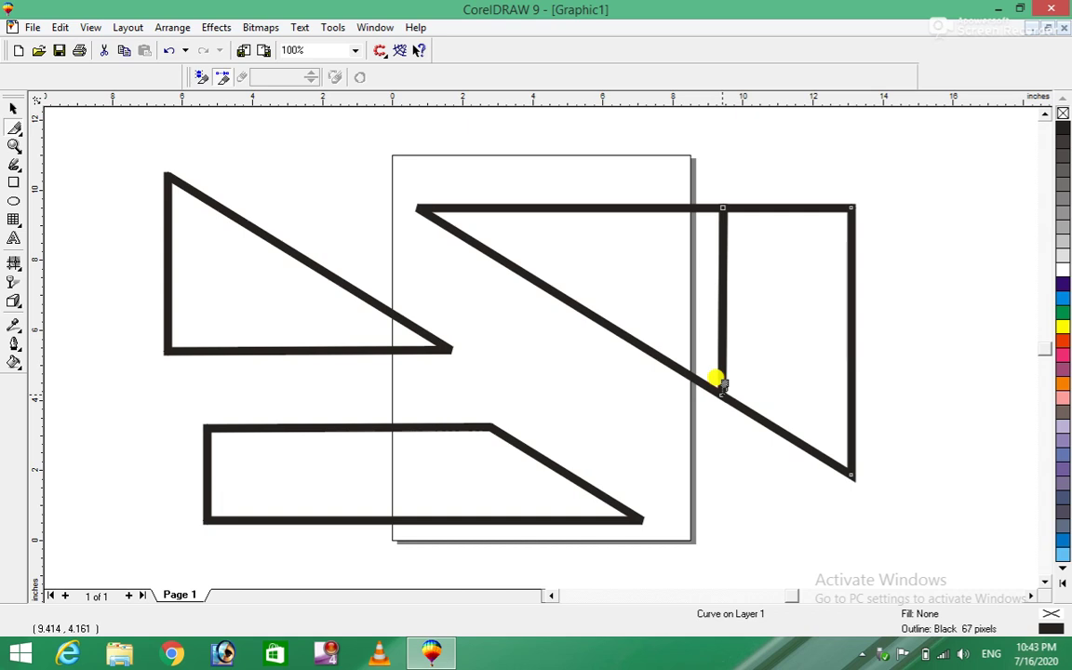
Step: Undo the knife cuts, returning to the two large diagonal triangles
click(13, 109)
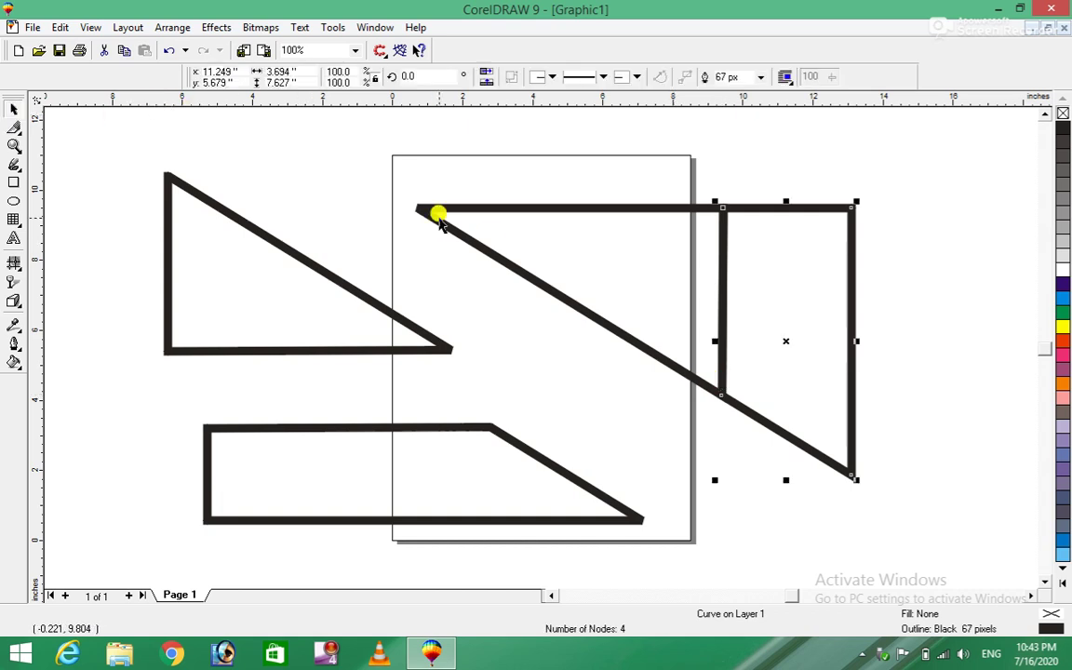
drag(647, 307, 493, 272)
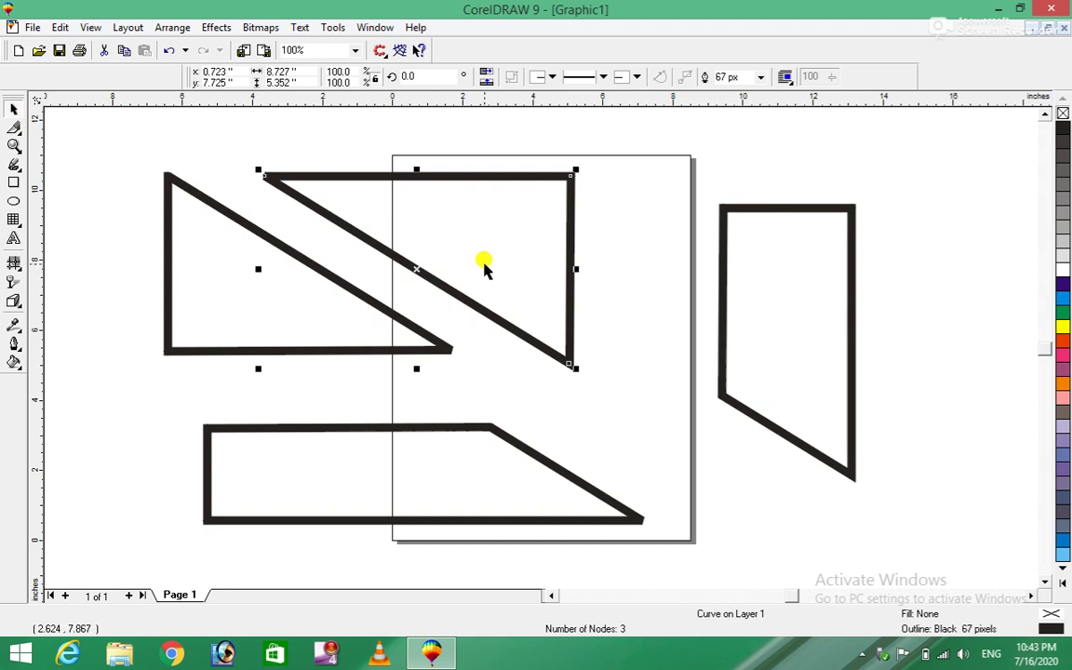
key(ctrl+z)
key(ctrl+z)
key(ctrl+z)
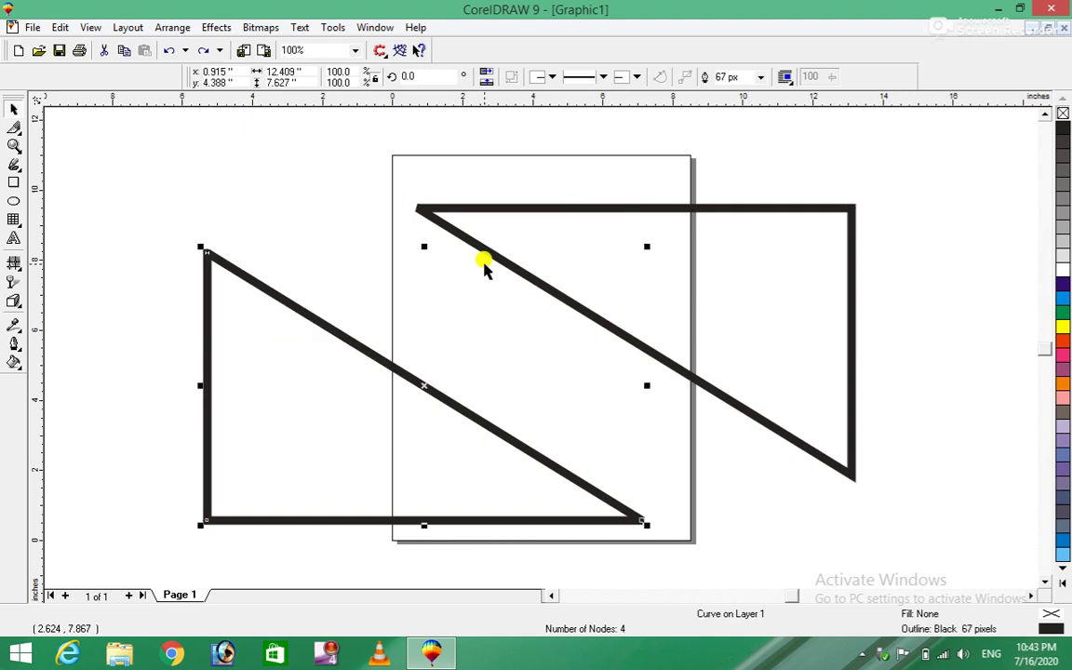
key(ctrl+z)
key(ctrl+z)
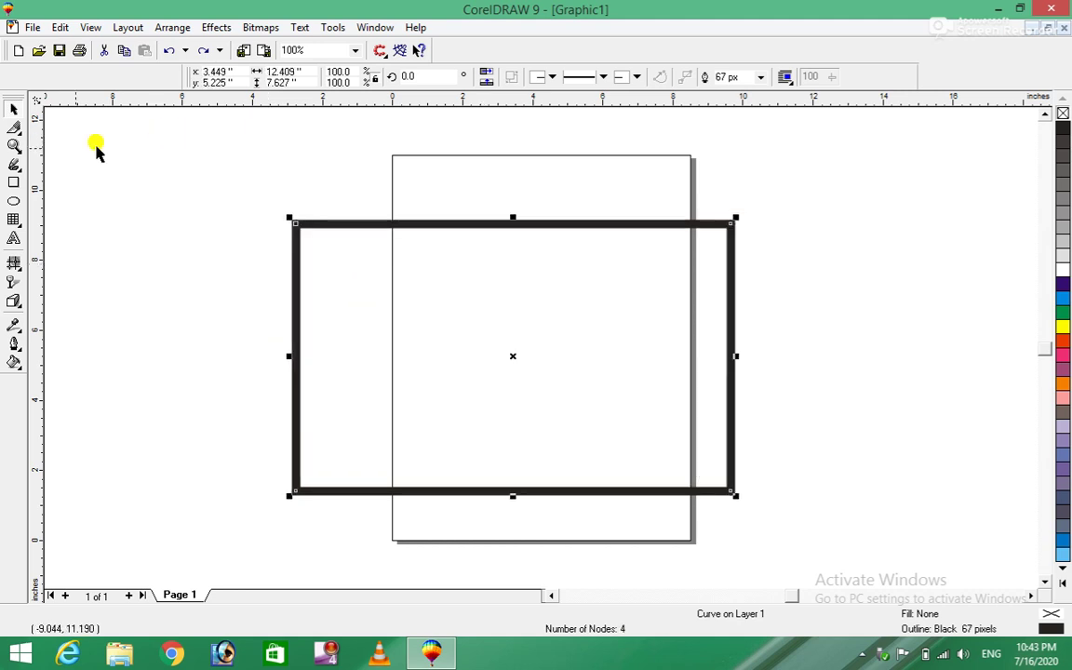
Step: Erase a 1.25-inch band across the rectangle from its left to its right edge
click(14, 127)
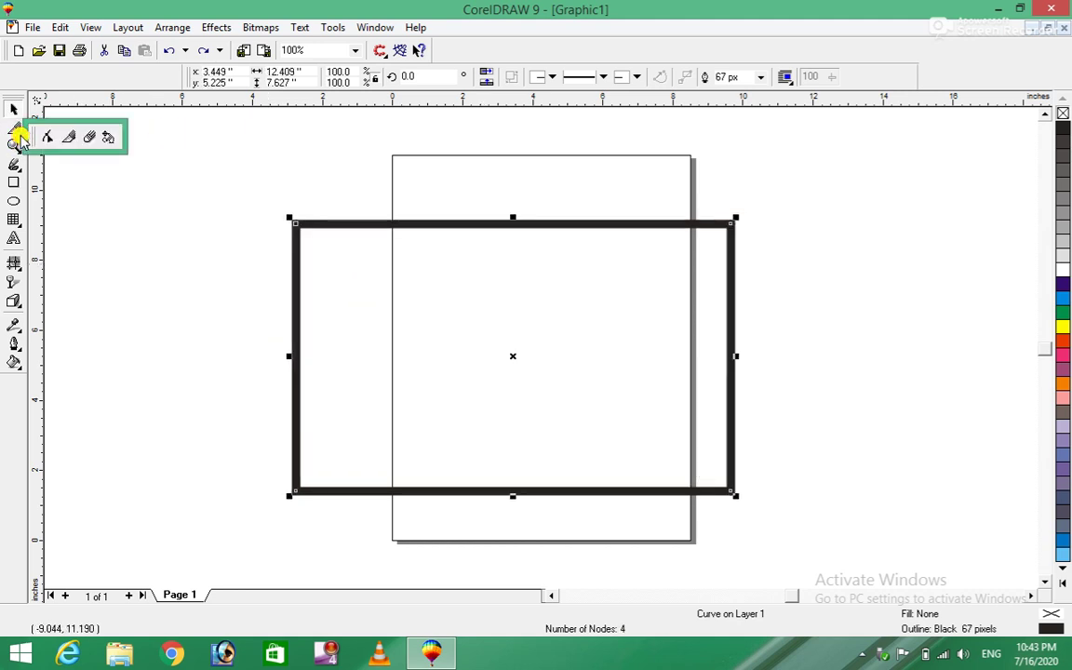
click(93, 142)
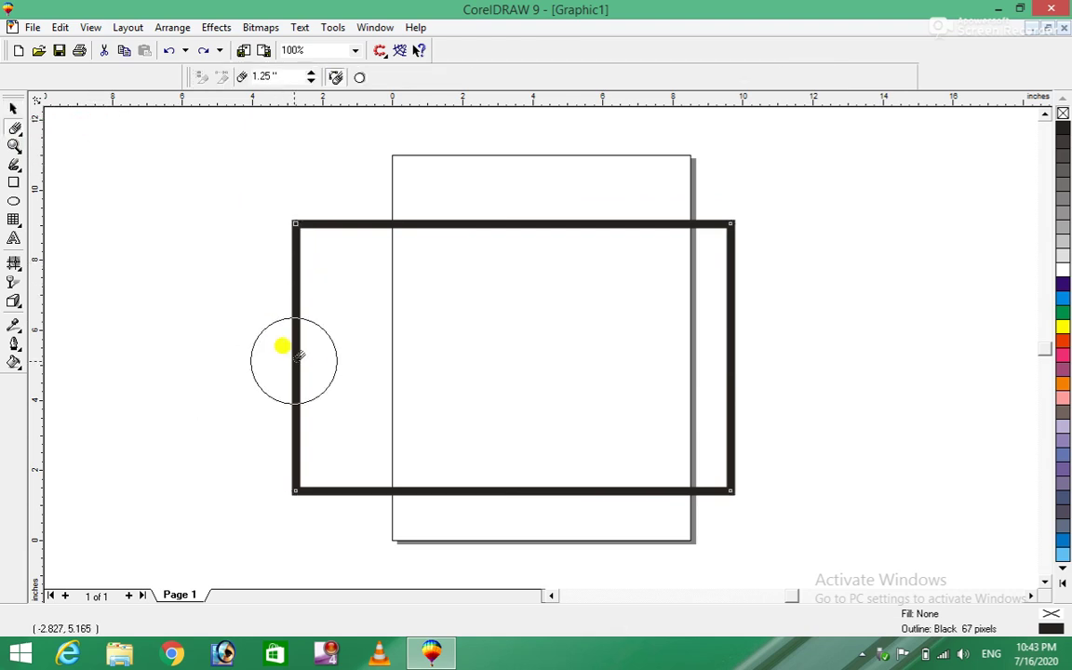
drag(177, 340, 183, 347)
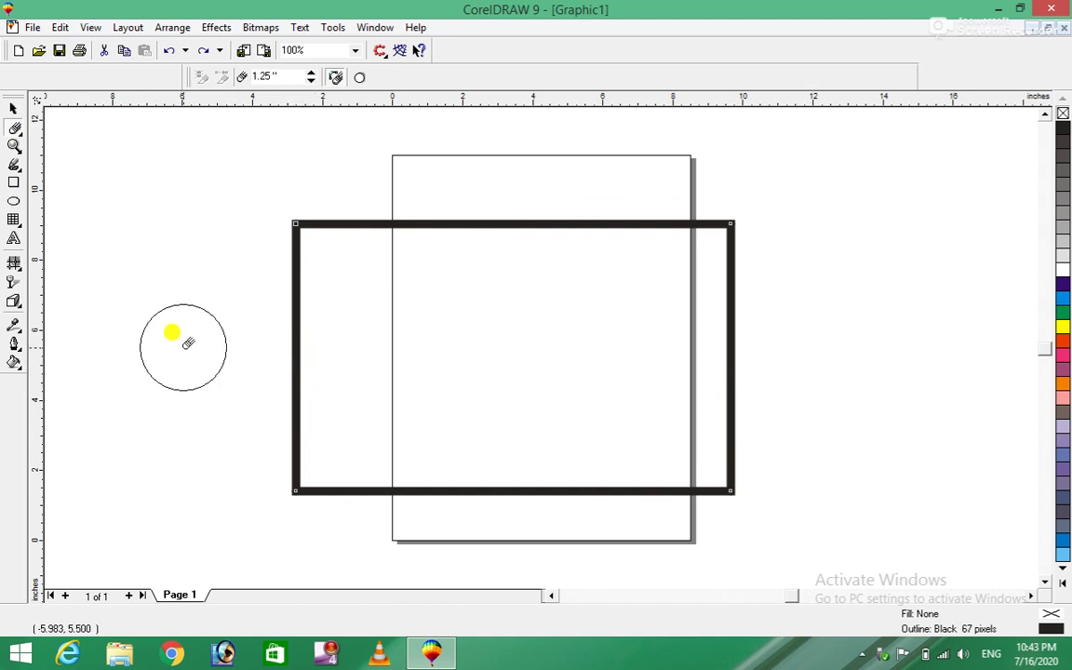
click(172, 332)
click(171, 332)
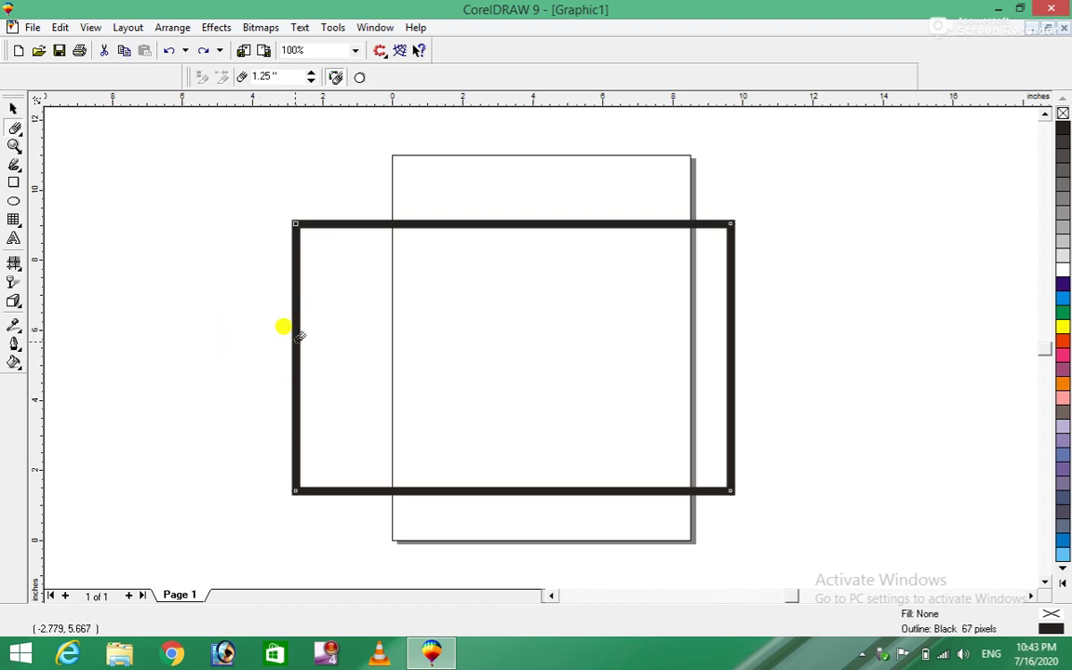
click(295, 341)
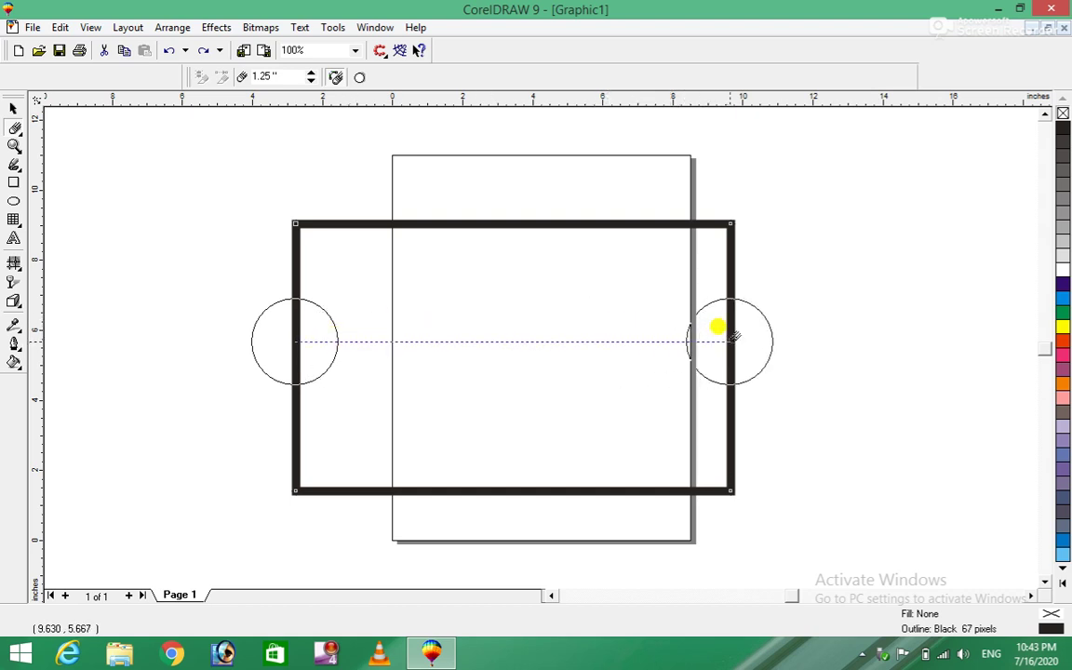
click(732, 339)
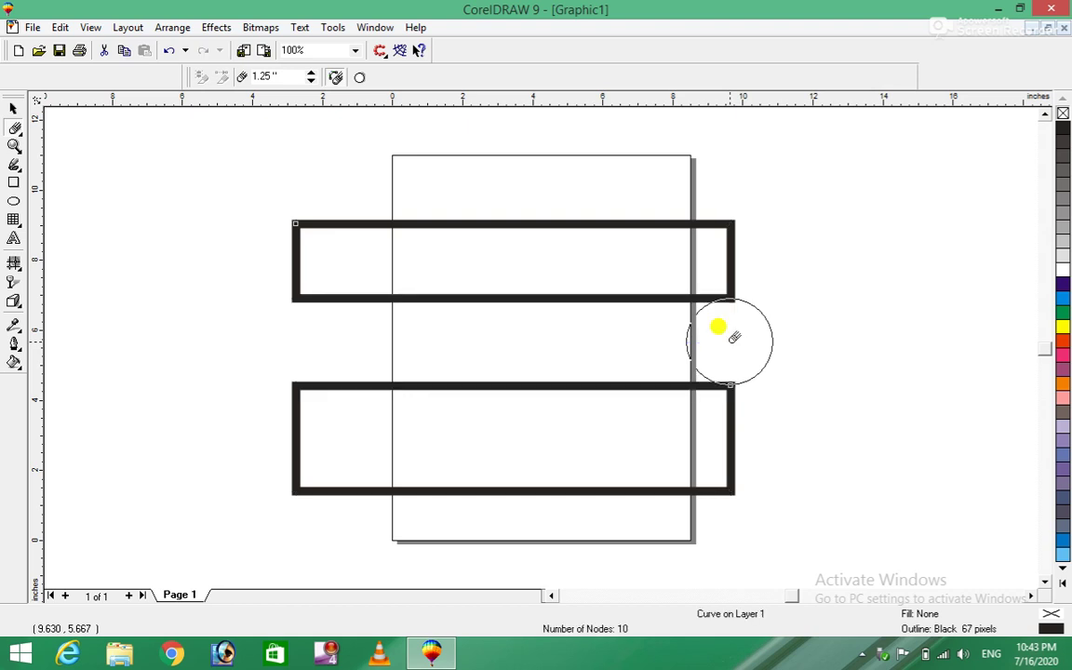
click(13, 110)
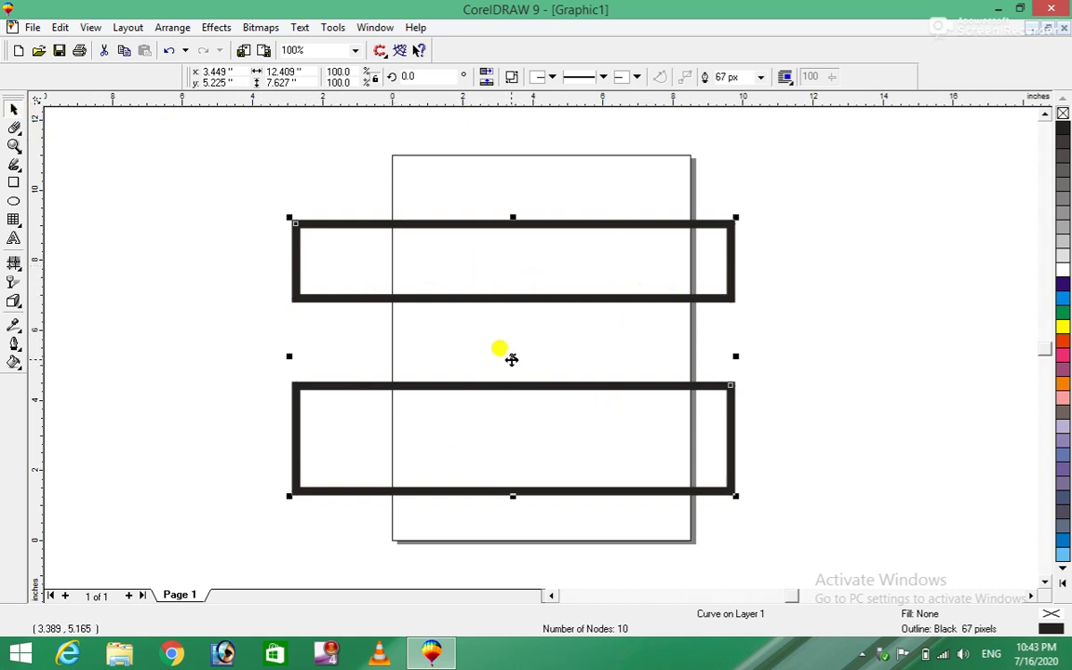
Step: Shift both bars to the right, past the page edge
mouse_move(511, 360)
mouse_down()
mouse_move(584, 306)
mouse_move(495, 363)
mouse_up()
key(F10)
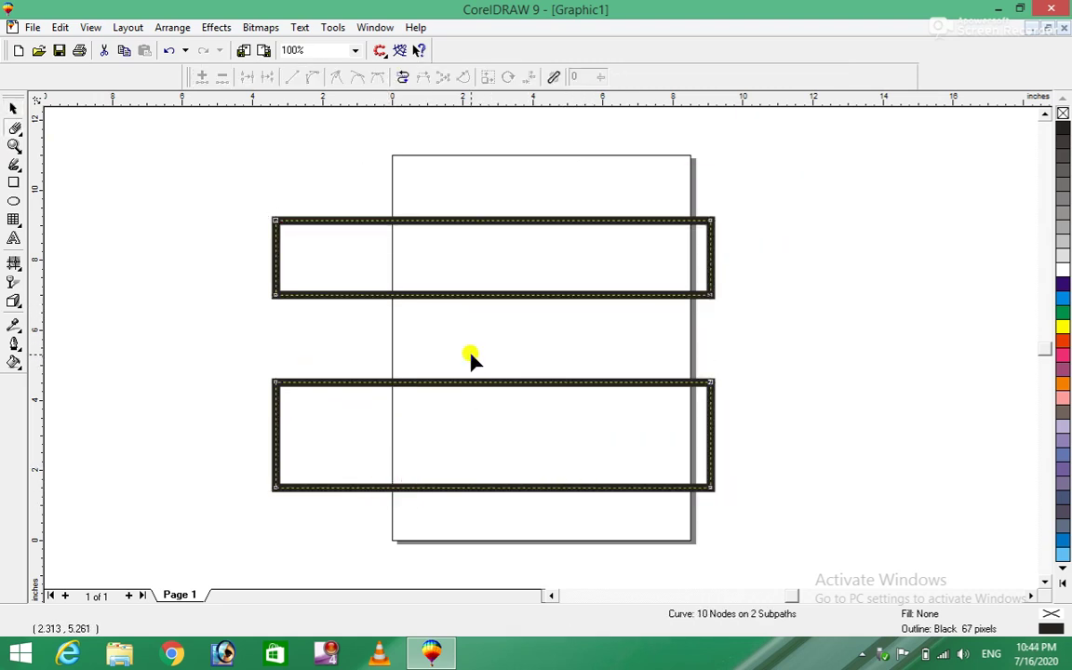
click(14, 108)
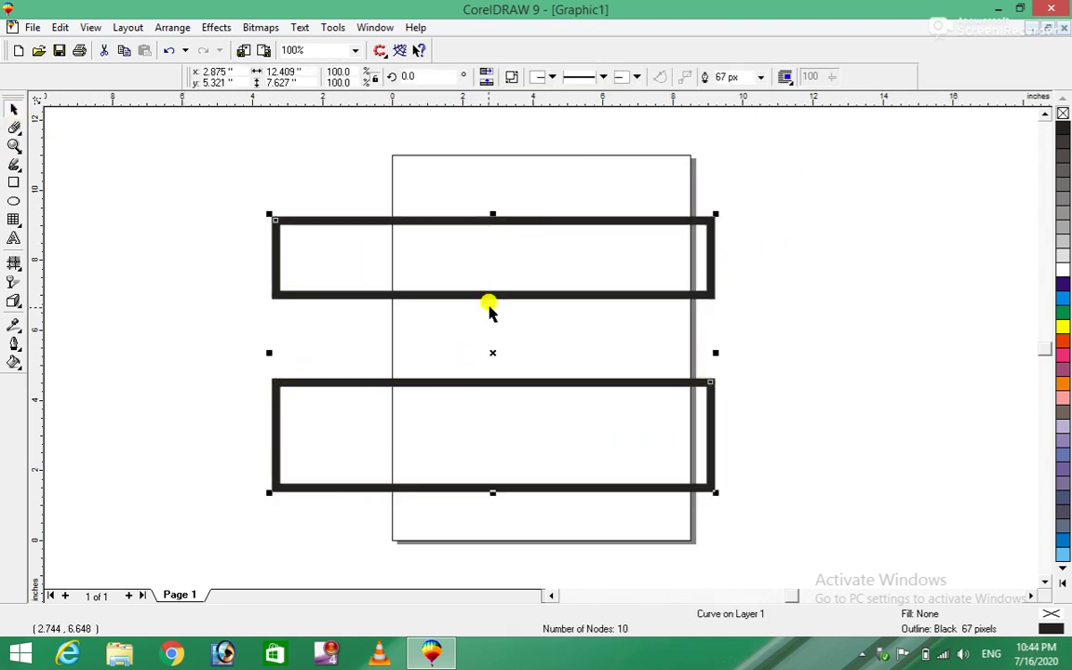
drag(488, 353, 617, 351)
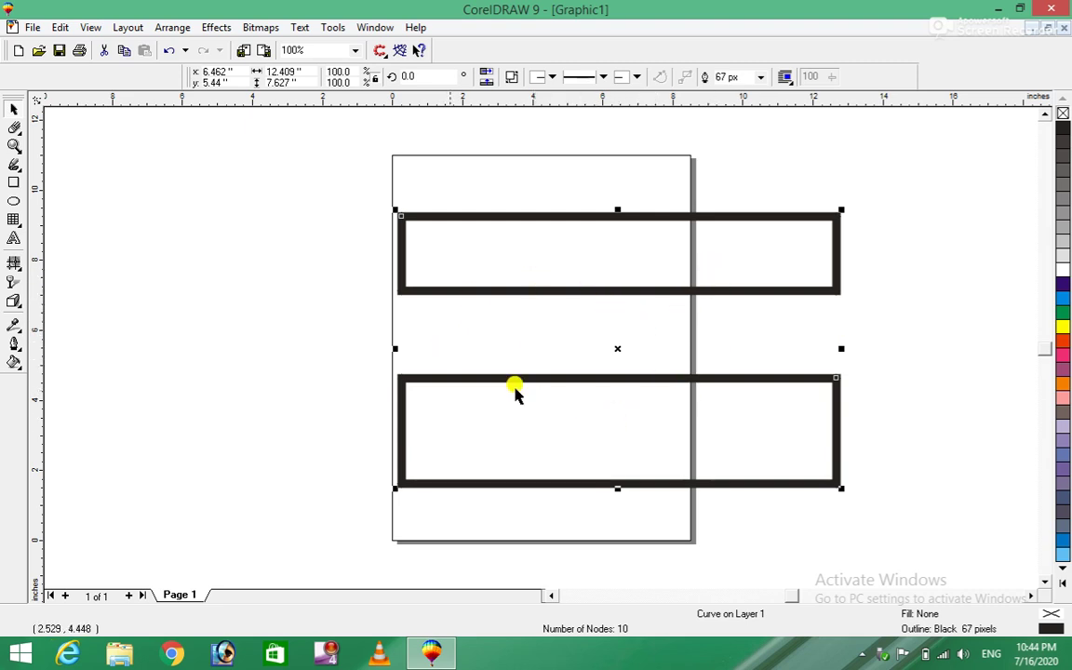
click(527, 252)
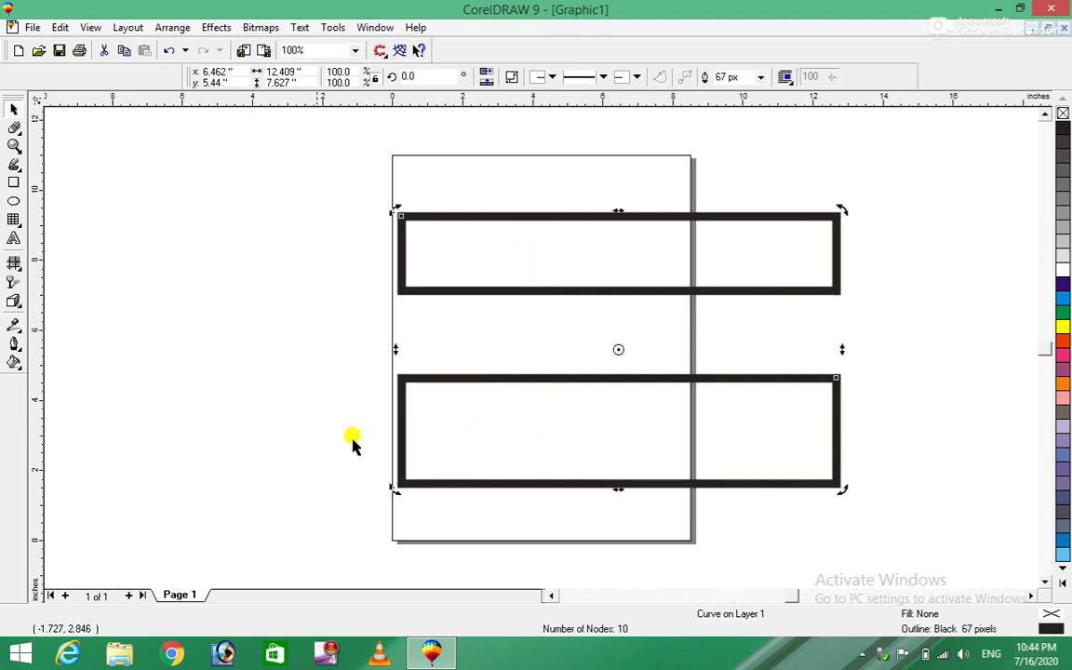
click(299, 423)
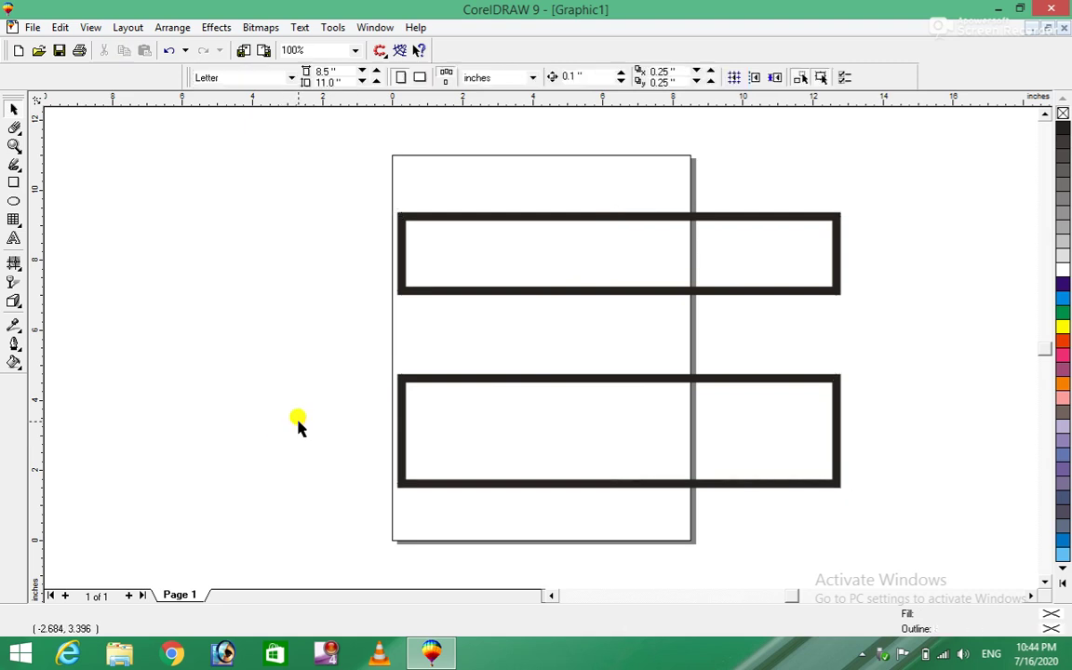
Step: Break the curve apart with Ctrl+K and reposition the top and bottom bars
click(498, 456)
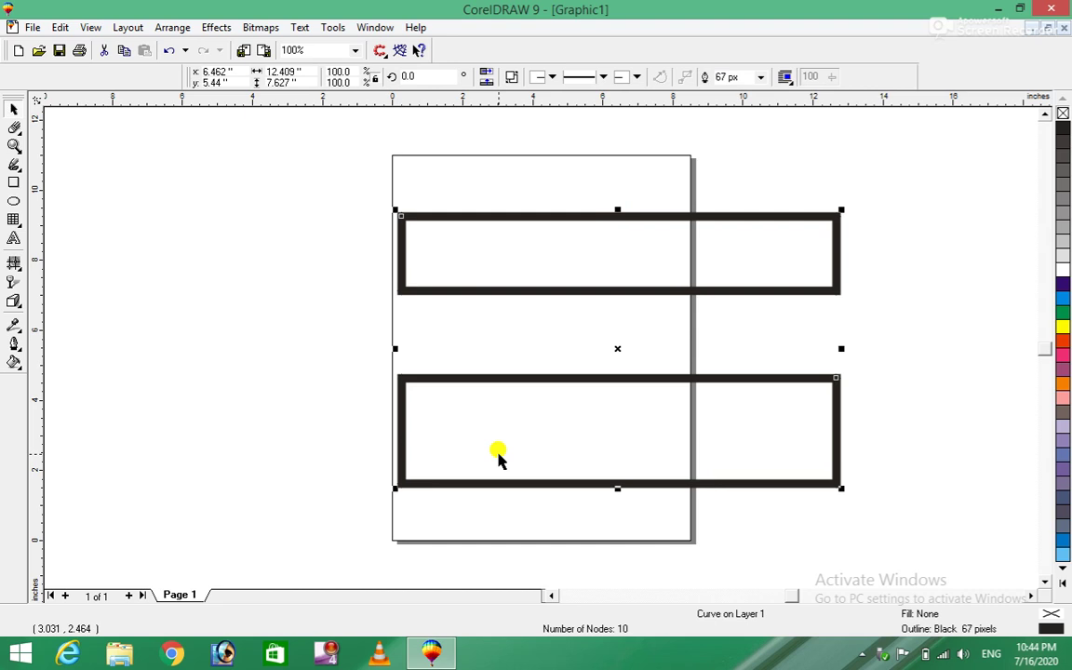
key(ctrl+k)
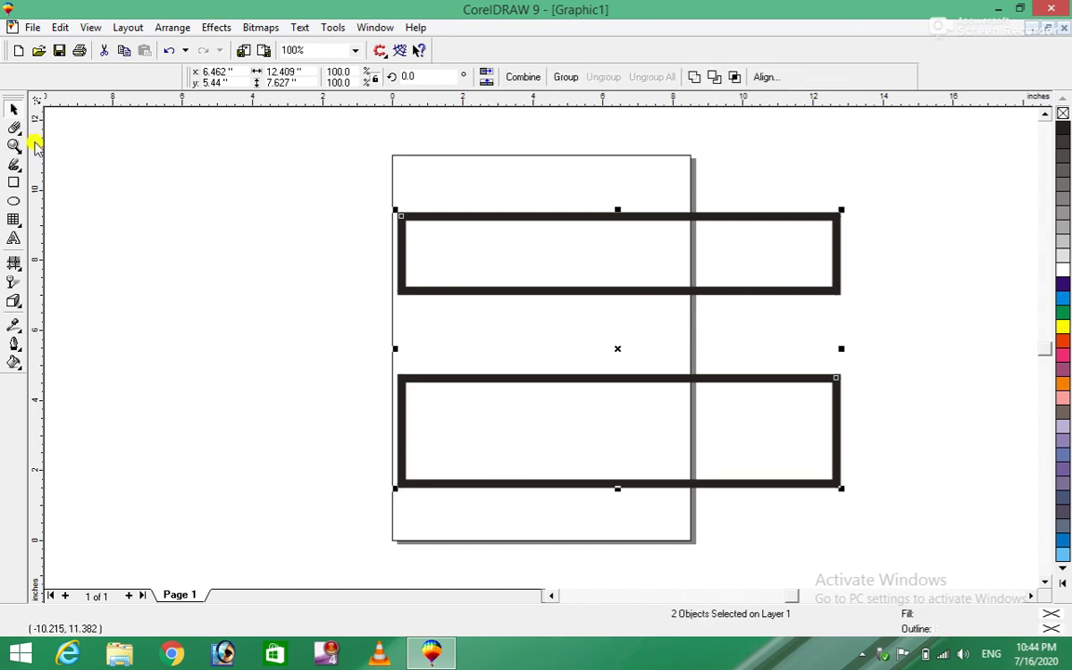
click(125, 156)
click(512, 266)
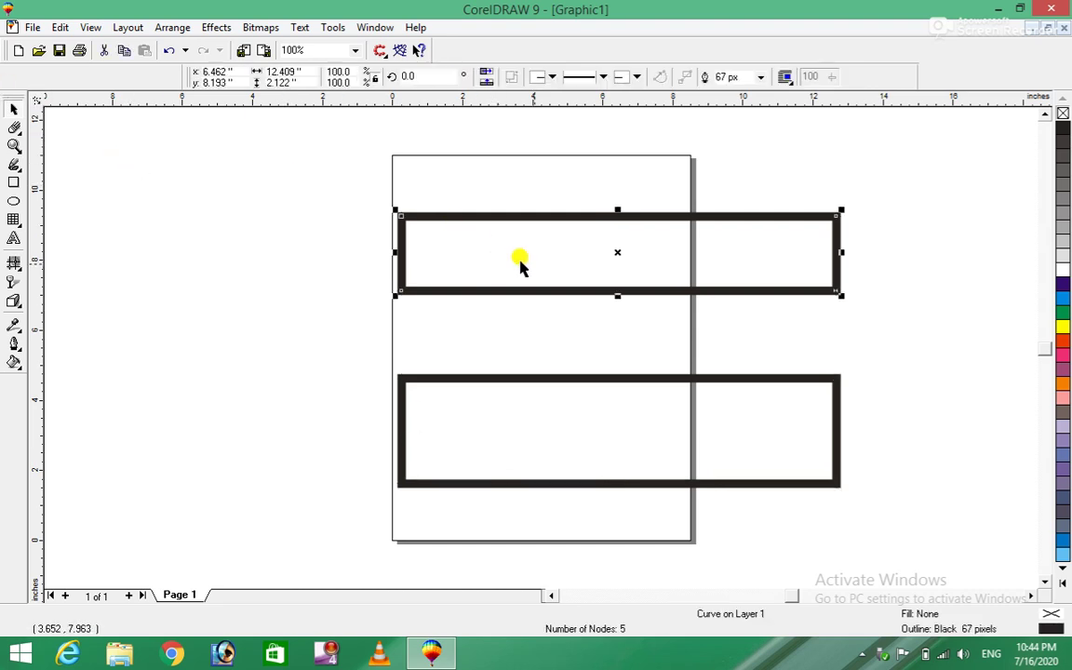
drag(605, 247, 366, 231)
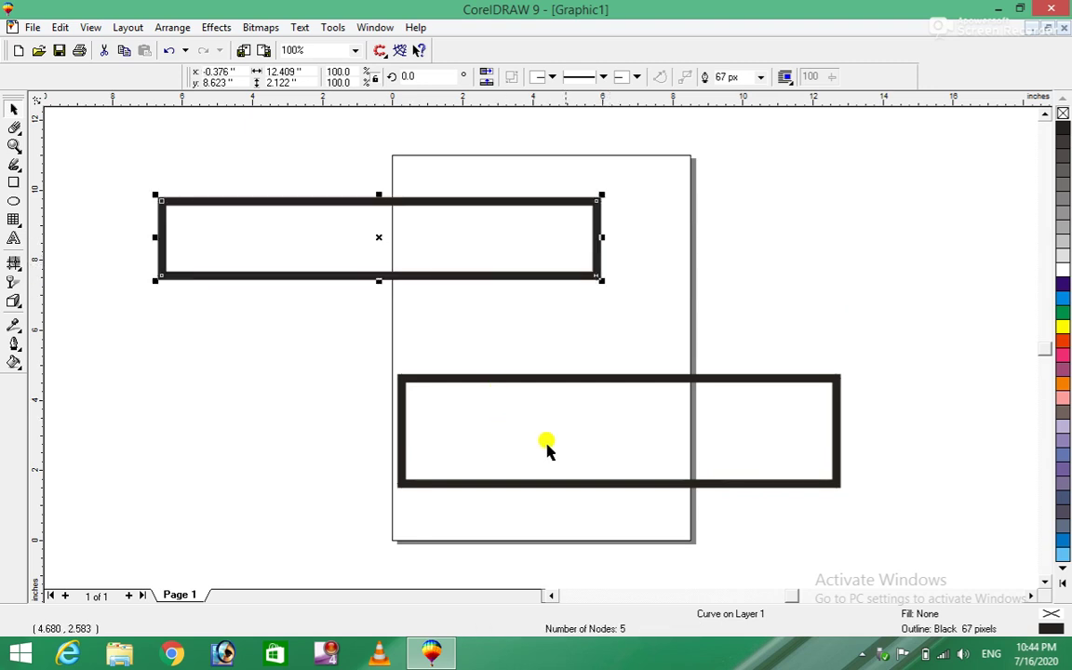
mouse_move(581, 450)
mouse_down()
mouse_move(338, 374)
mouse_move(574, 426)
mouse_up()
drag(414, 265, 610, 316)
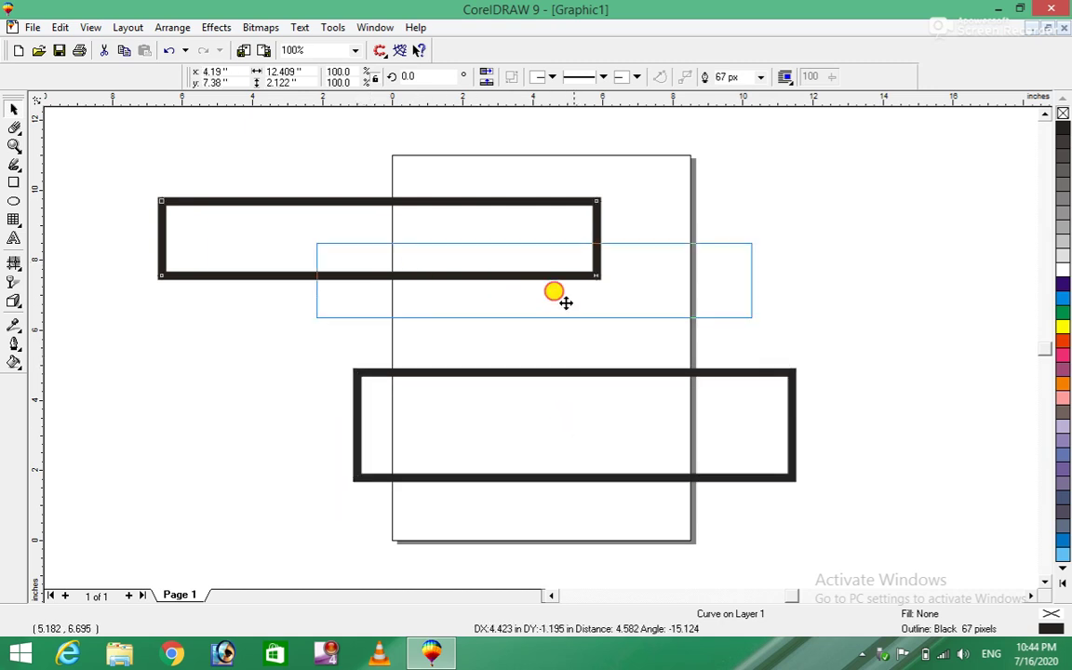
Step: Try green, red and dark blue palette fills on the bars
click(1063, 313)
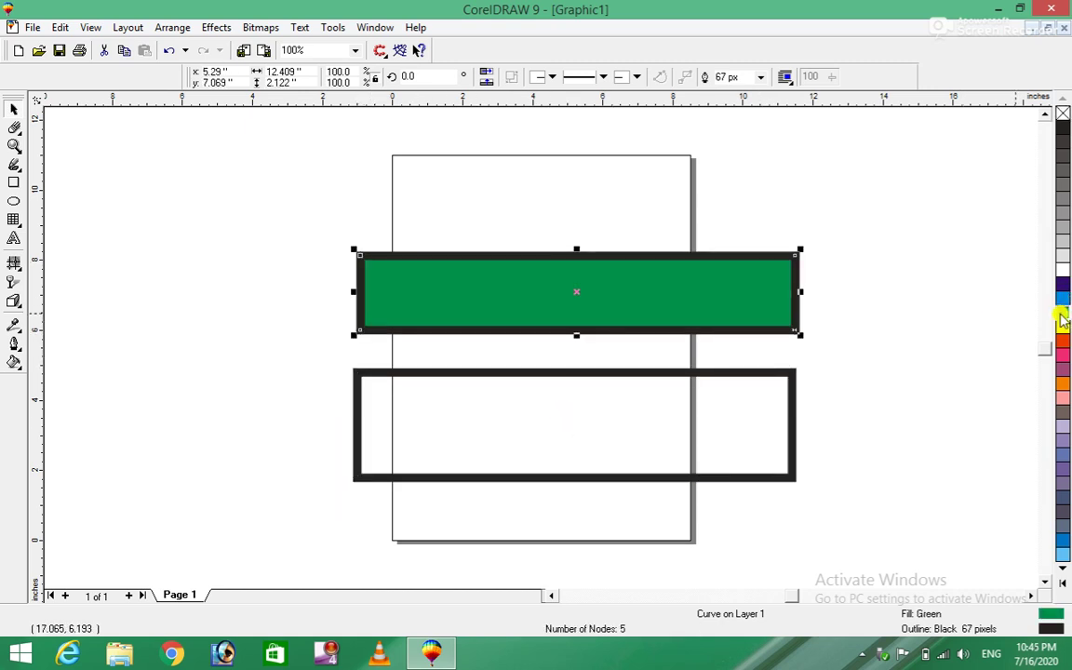
click(700, 428)
click(1062, 341)
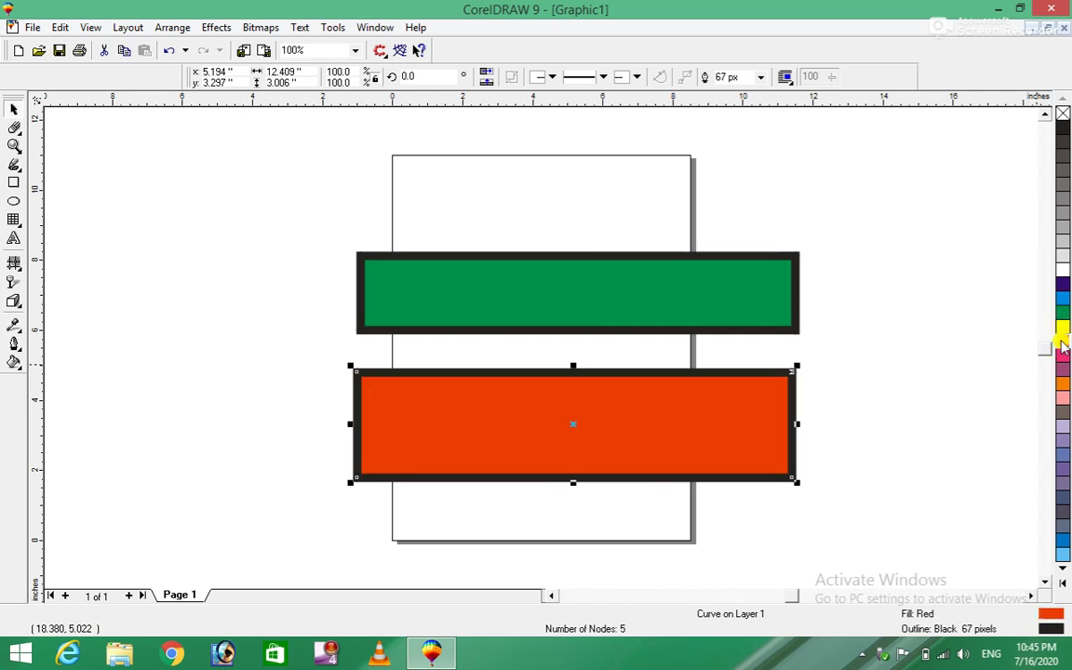
key(ctrl+z)
key(ctrl+z)
key(ctrl+z)
key(ctrl+z)
key(ctrl+z)
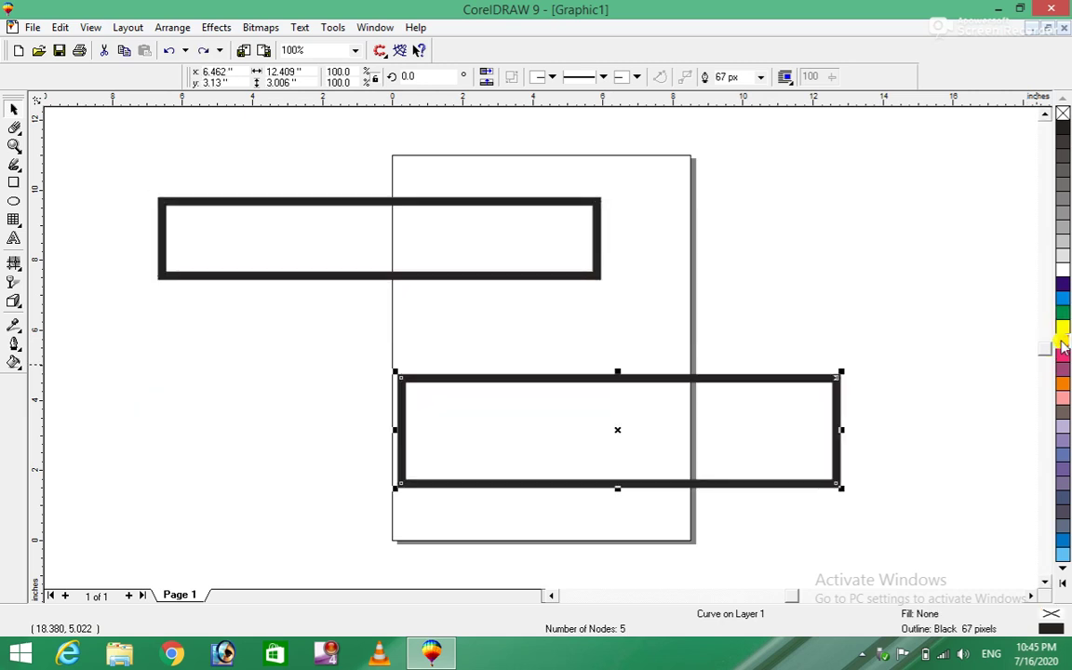
key(ctrl+z)
key(ctrl+z)
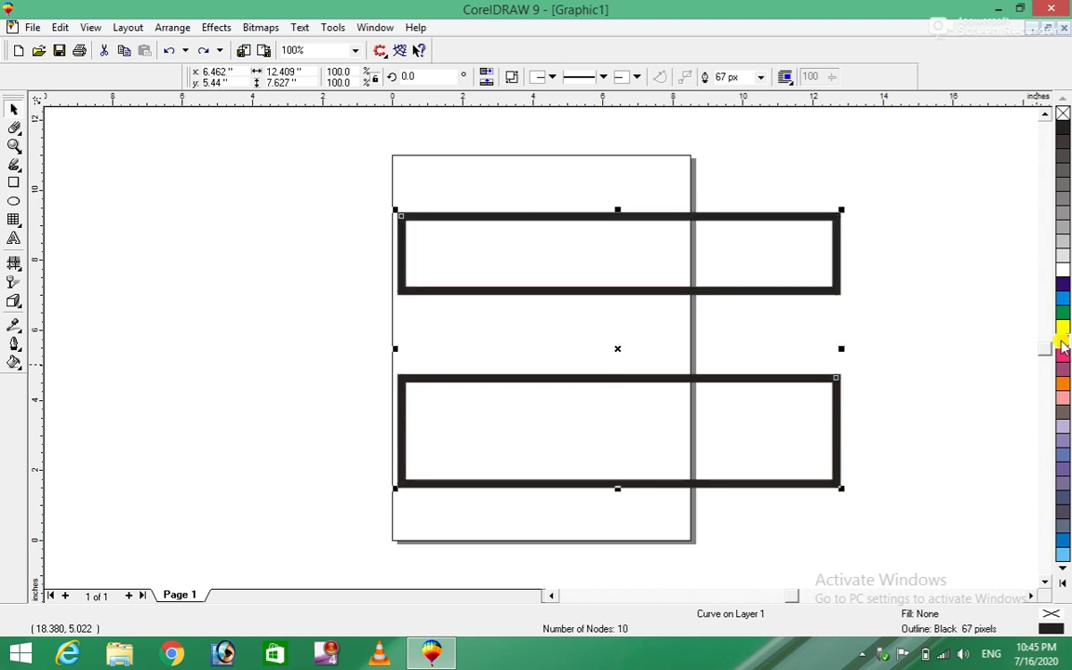
click(1063, 342)
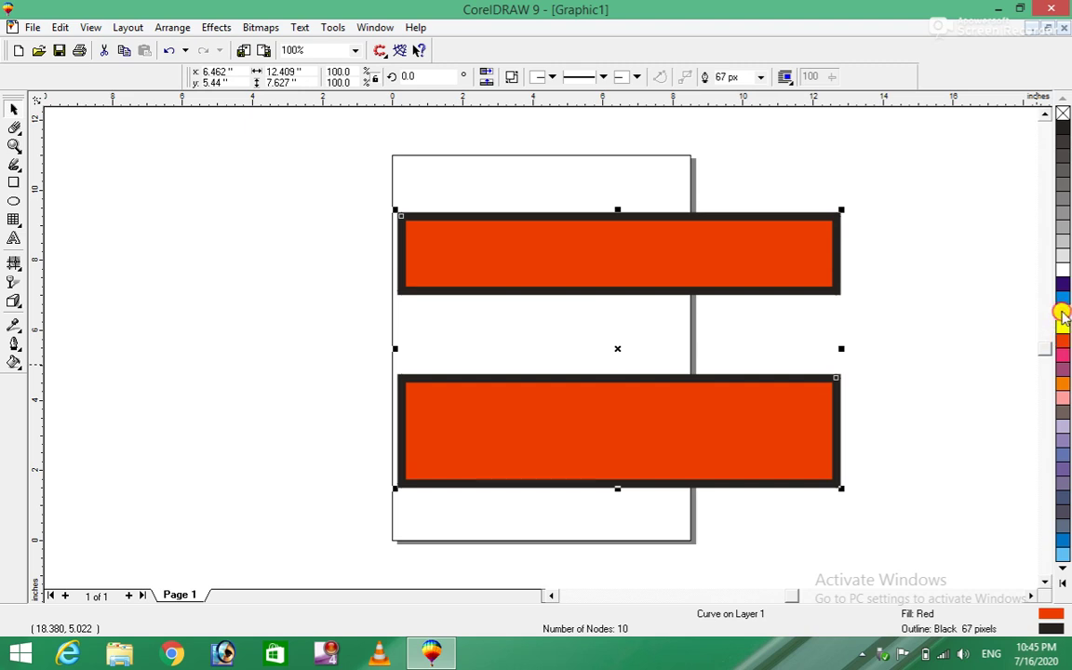
click(1062, 313)
click(1063, 284)
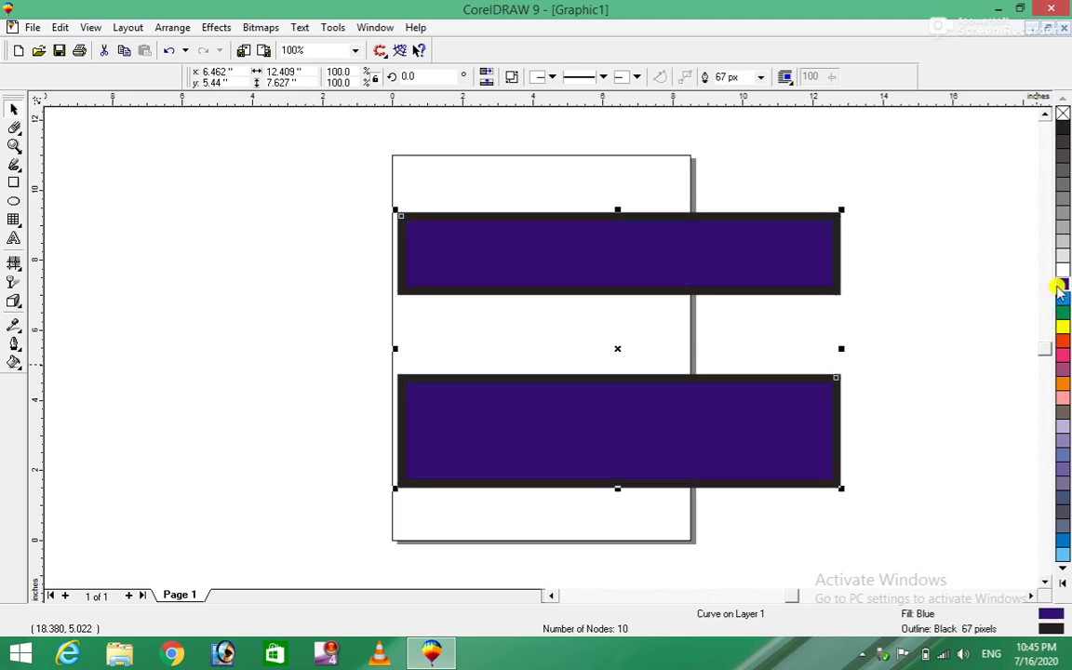
Step: Move both bars left, then fill the top bar green and the bottom bar red
drag(617, 349, 550, 347)
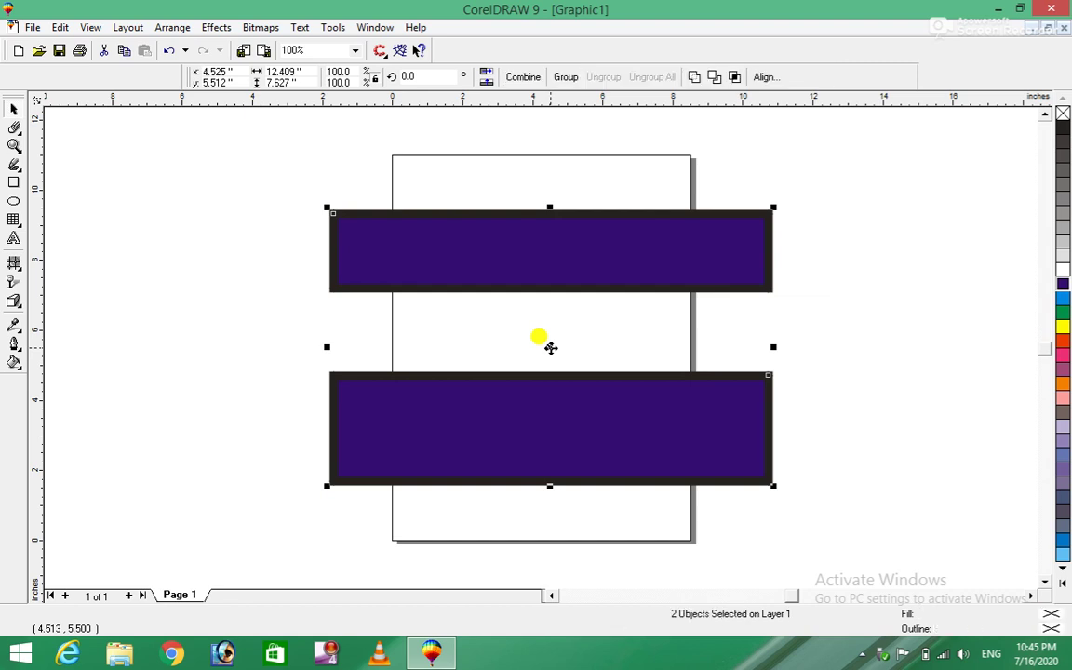
click(158, 240)
click(449, 255)
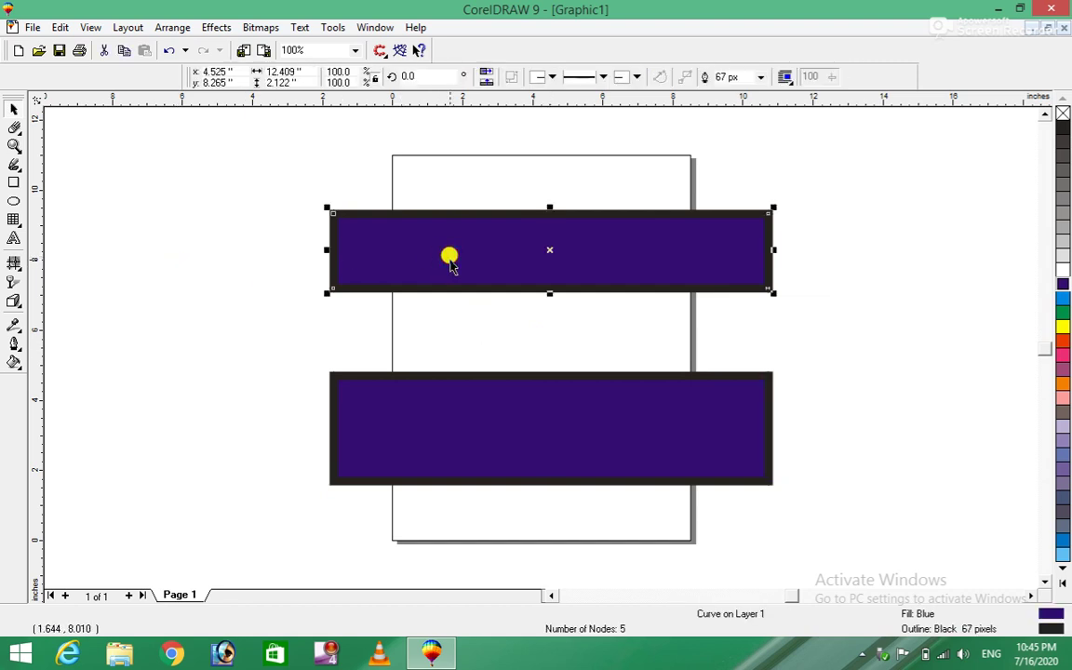
click(1063, 312)
click(710, 461)
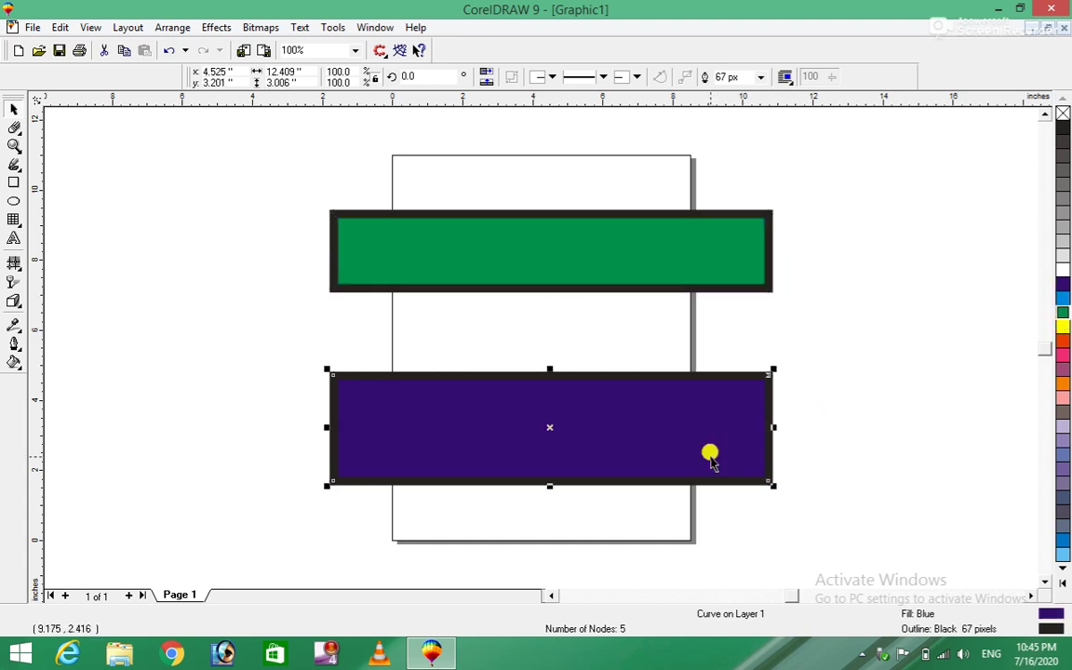
click(1062, 342)
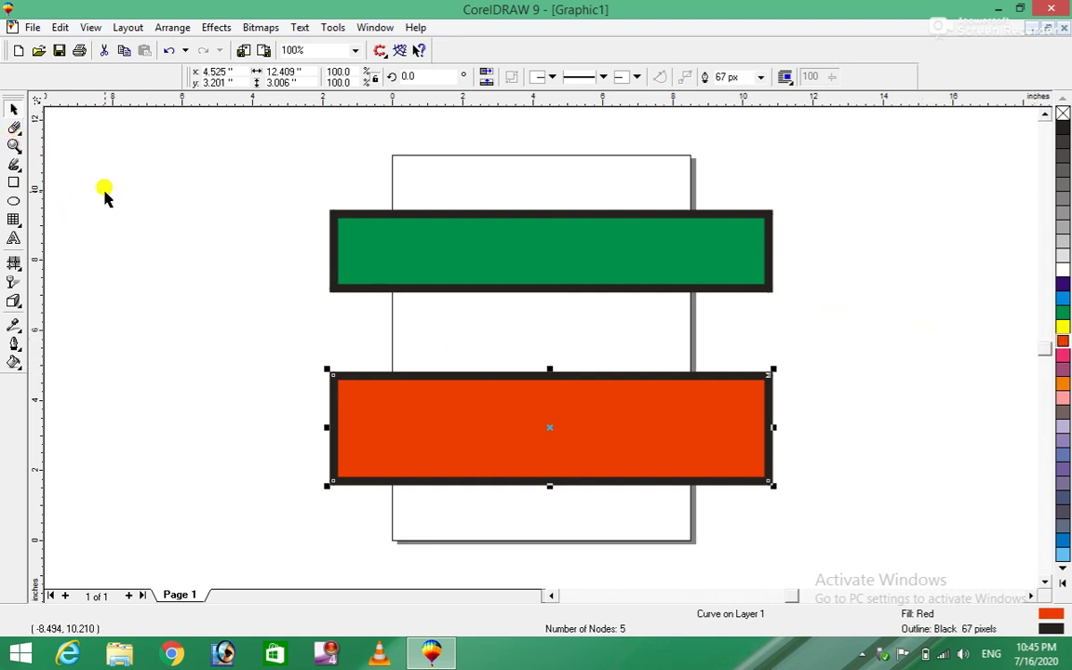
click(16, 130)
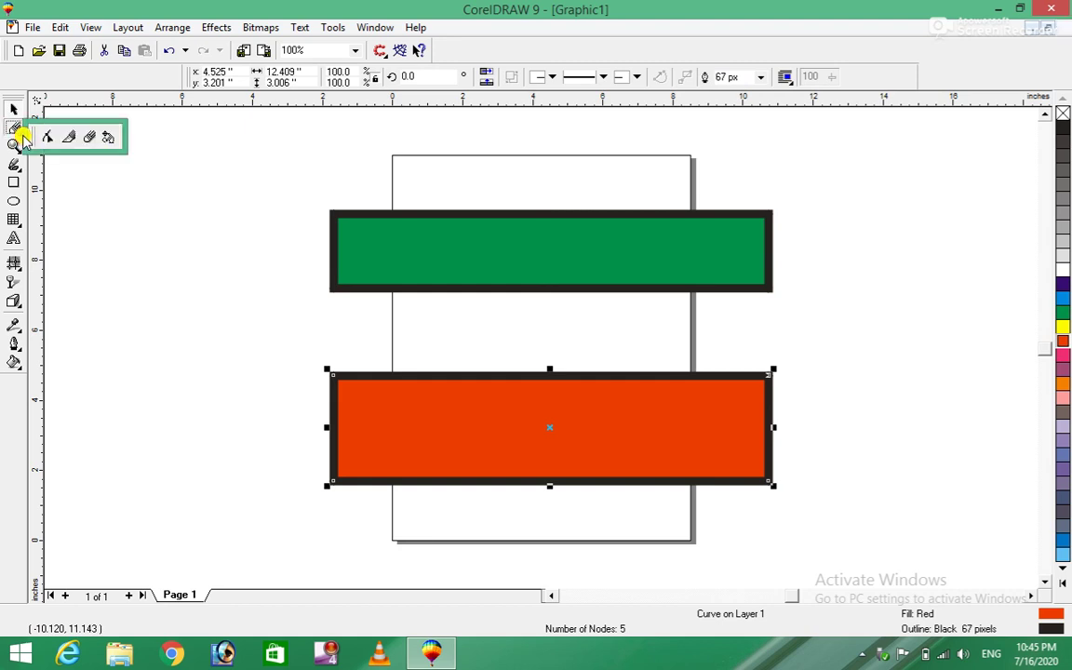
Step: Rotate the red and green bars to diagonal angles with the Free Transform tool
click(105, 138)
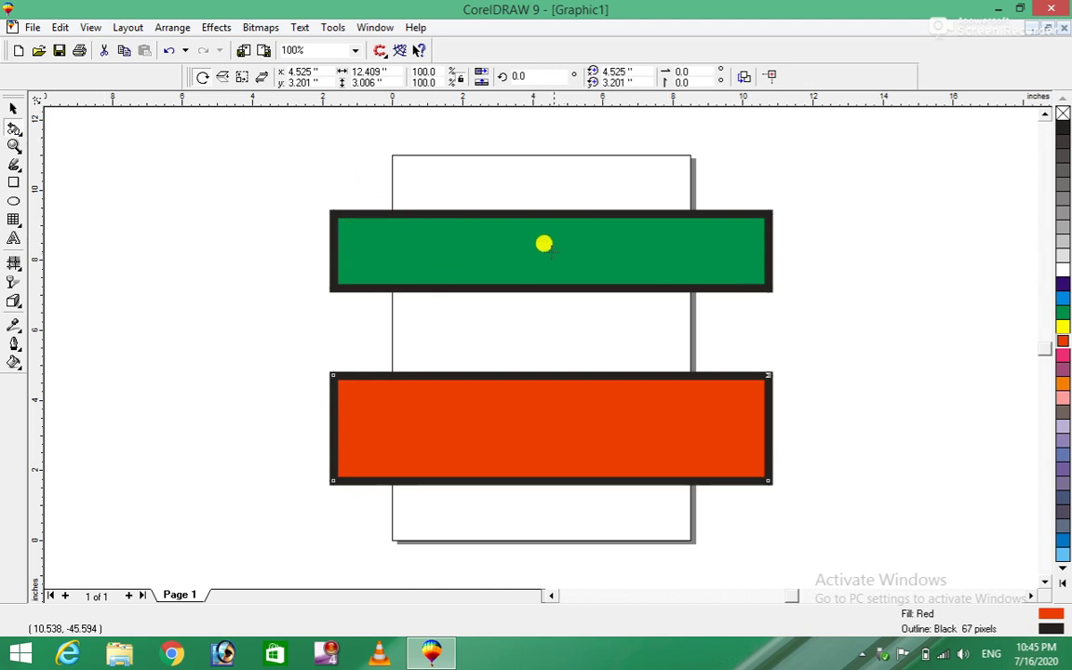
mouse_move(547, 241)
mouse_down()
mouse_move(515, 347)
mouse_move(475, 372)
mouse_up()
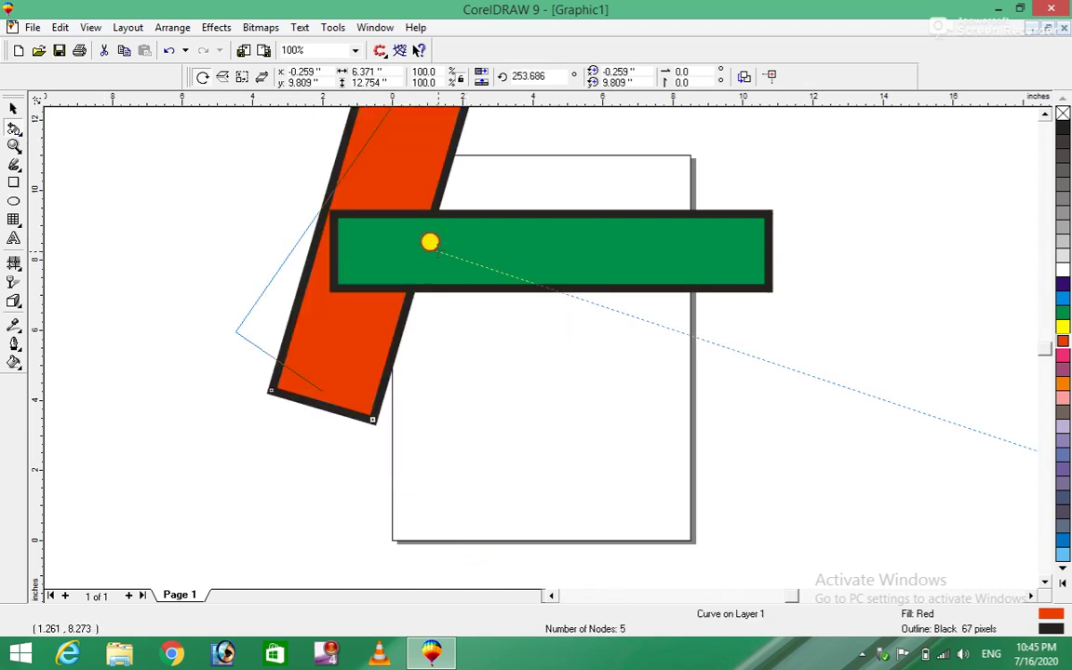
drag(672, 173, 581, 298)
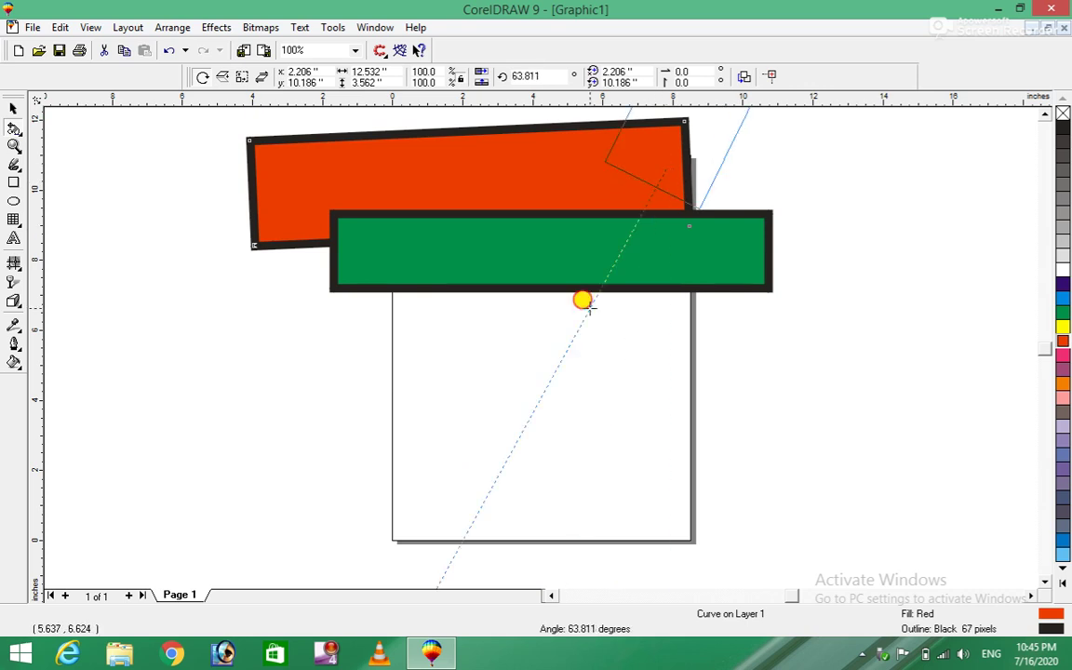
mouse_move(439, 254)
mouse_down()
mouse_move(531, 367)
mouse_move(384, 375)
mouse_up()
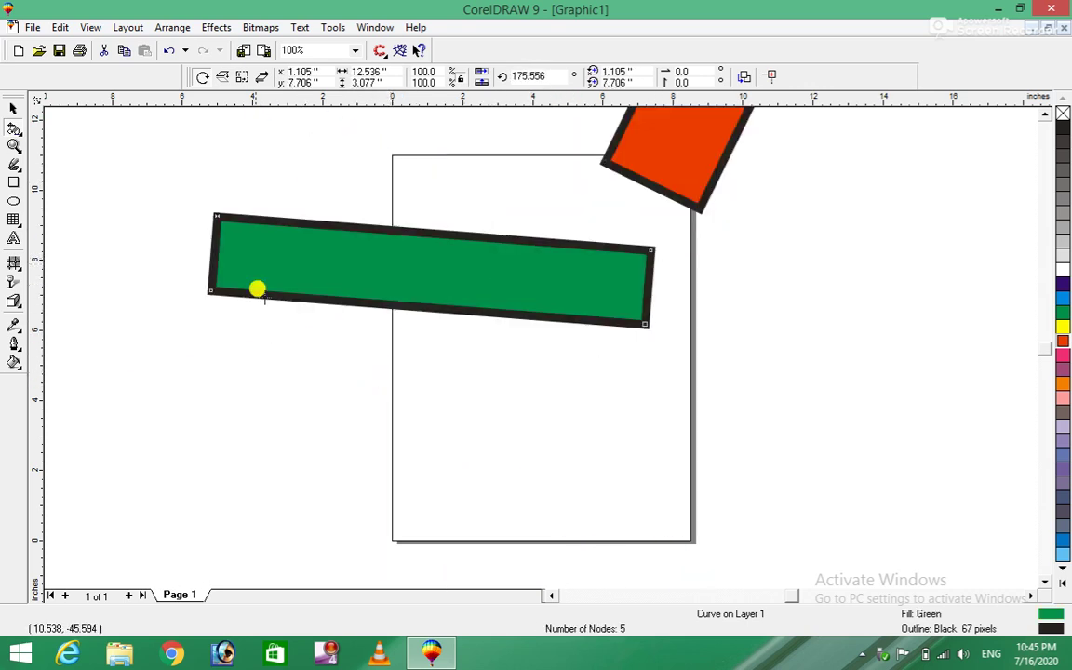
mouse_move(274, 360)
mouse_down()
mouse_move(313, 338)
mouse_move(448, 305)
mouse_move(399, 336)
mouse_up()
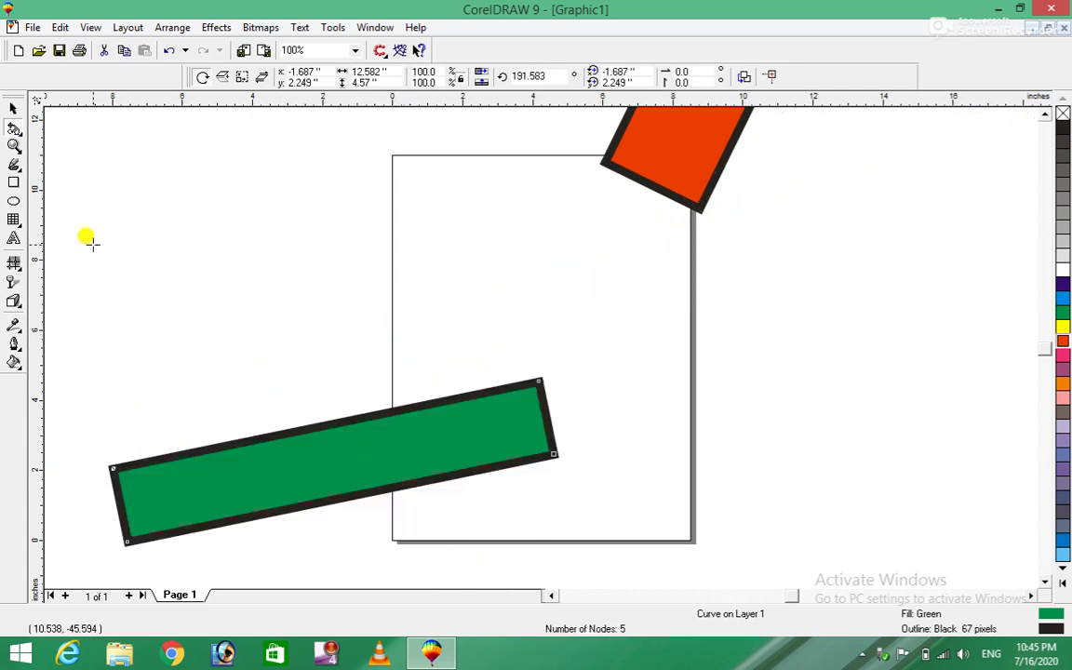
Step: Undo the rotations and fill changes back to horizontal bars
key(ctrl+z)
key(ctrl+z)
key(ctrl+z)
key(ctrl+z)
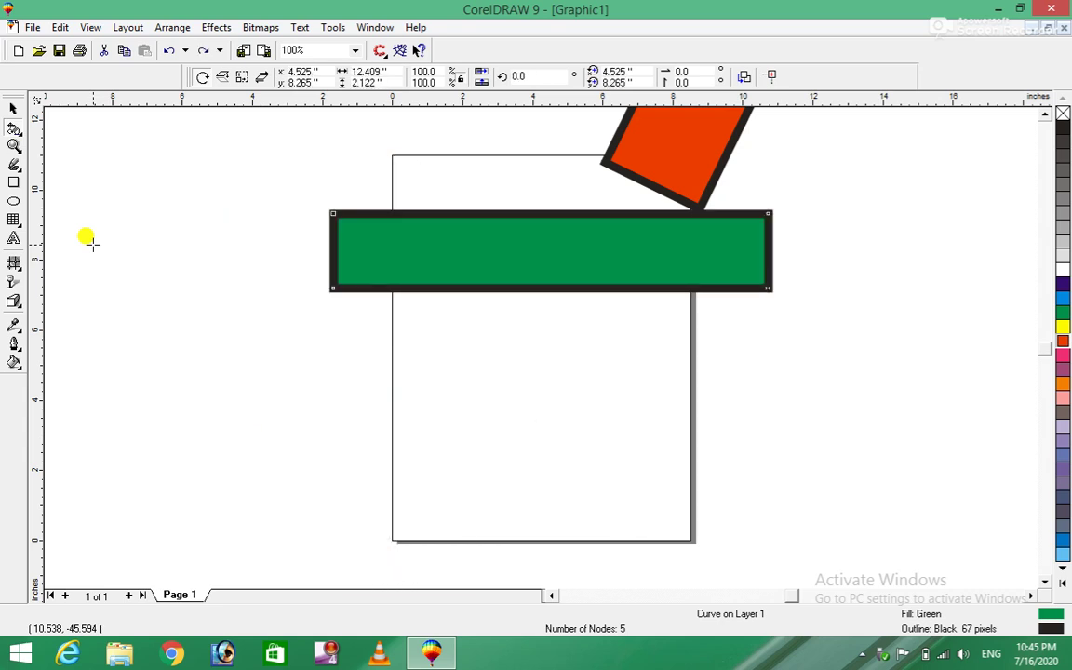
key(ctrl+z)
key(ctrl+z)
key(ctrl+z)
key(ctrl+z)
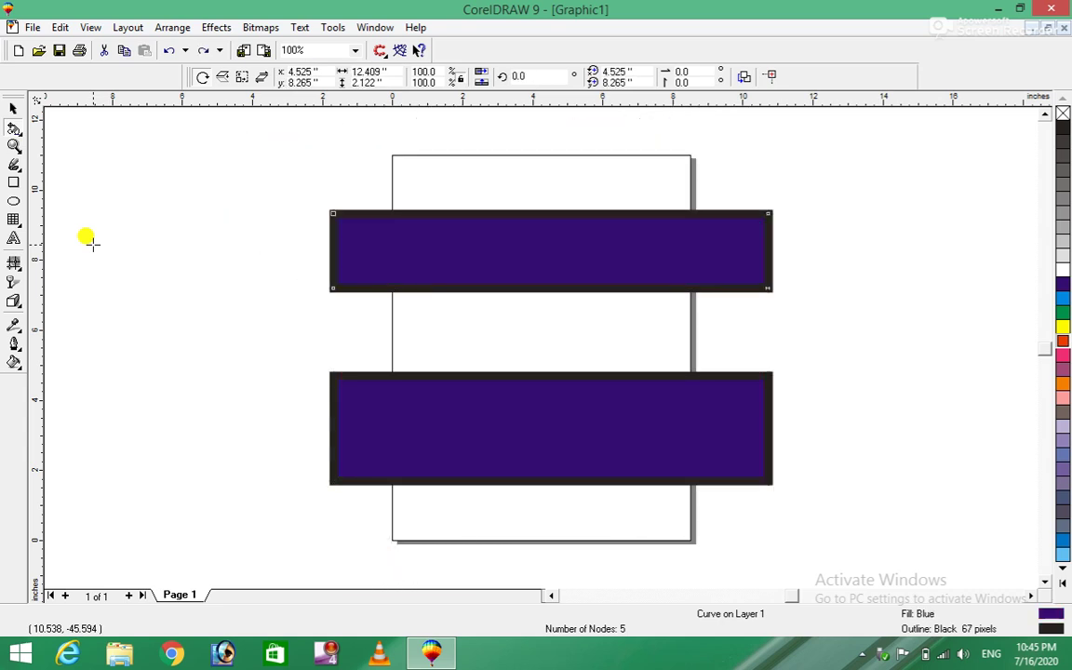
key(ctrl+z)
key(ctrl+z)
key(ctrl+z)
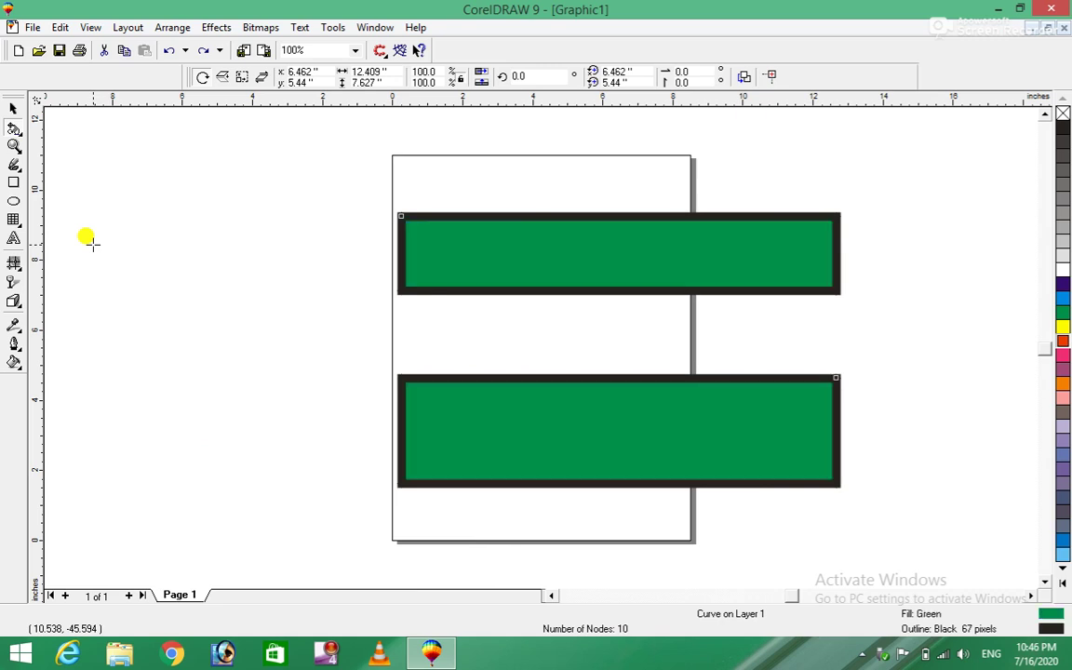
key(ctrl+z)
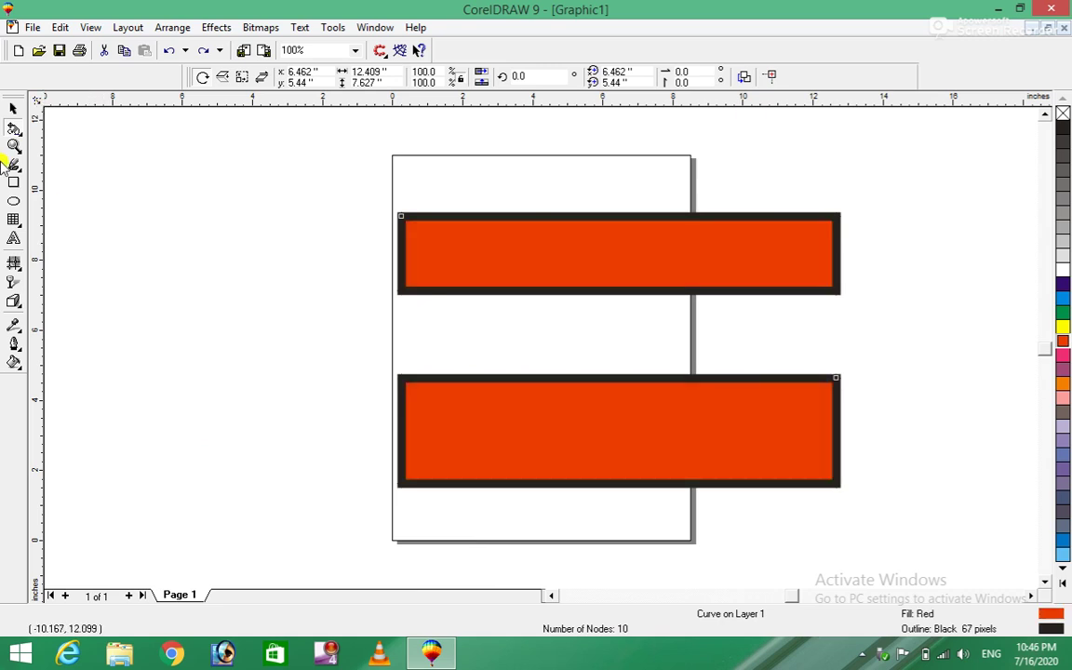
click(14, 147)
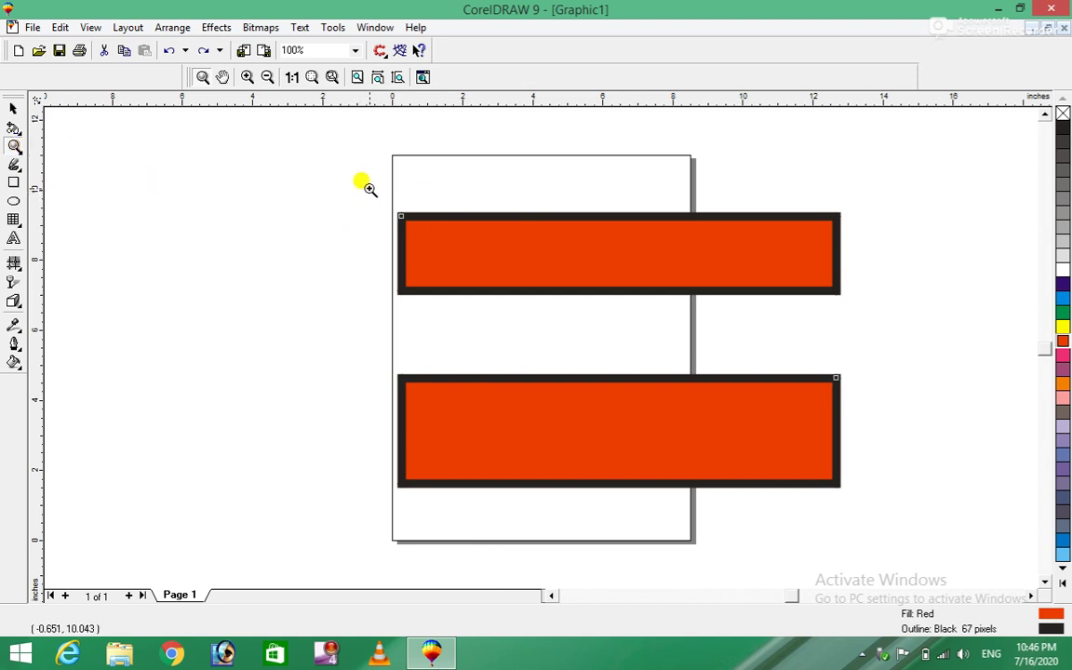
mouse_move(370, 189)
mouse_down()
mouse_move(586, 319)
mouse_move(672, 332)
mouse_up()
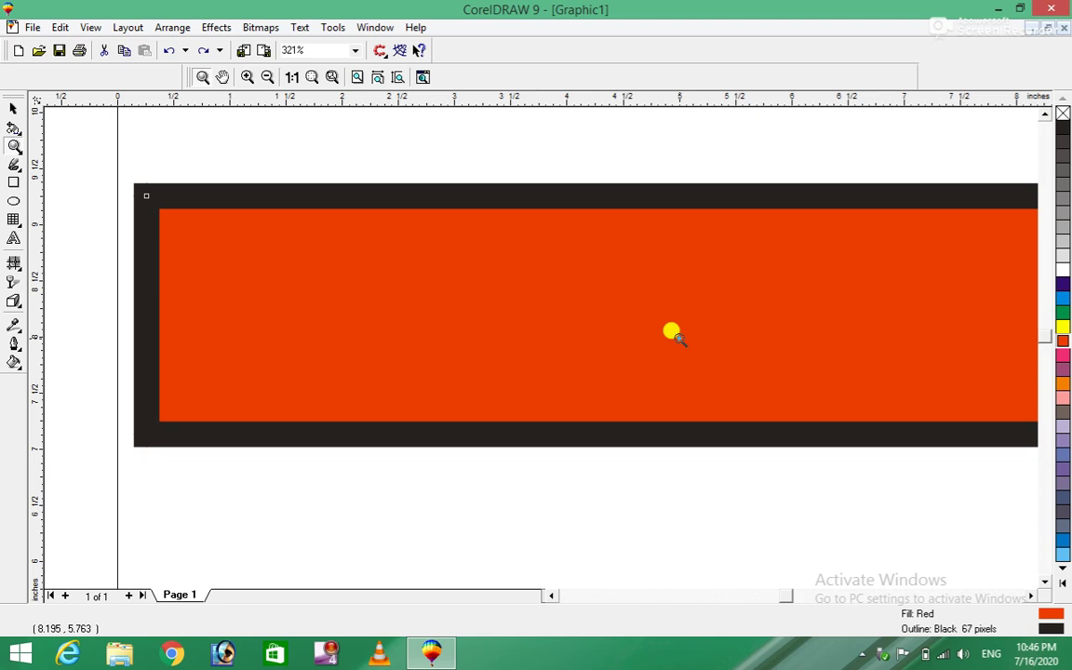
right_click(589, 275)
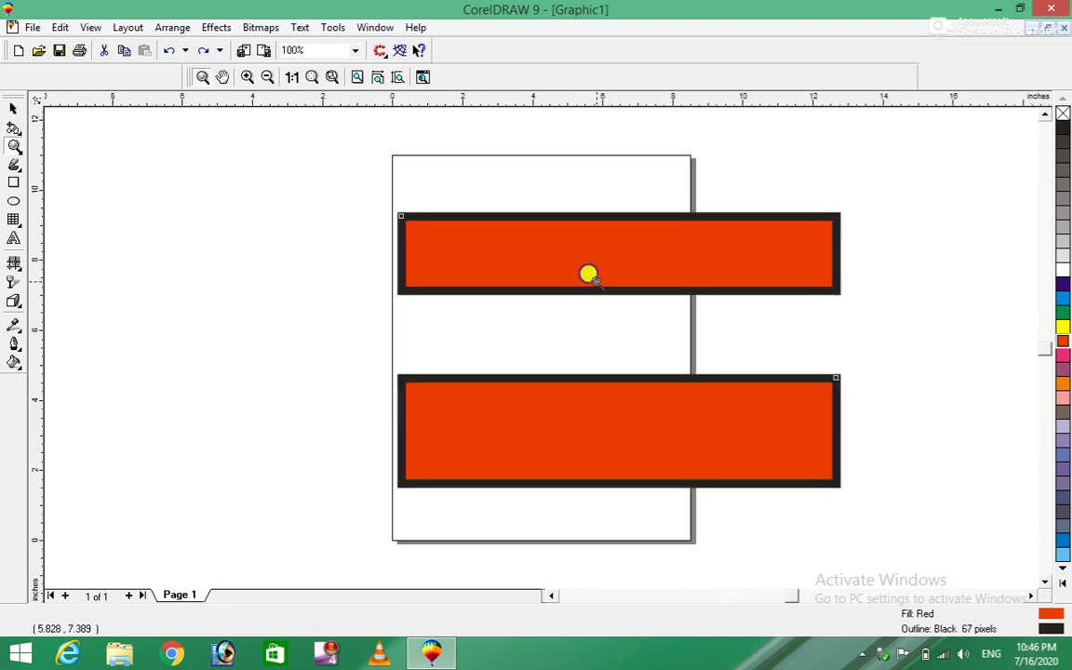
right_click(590, 275)
right_click(590, 276)
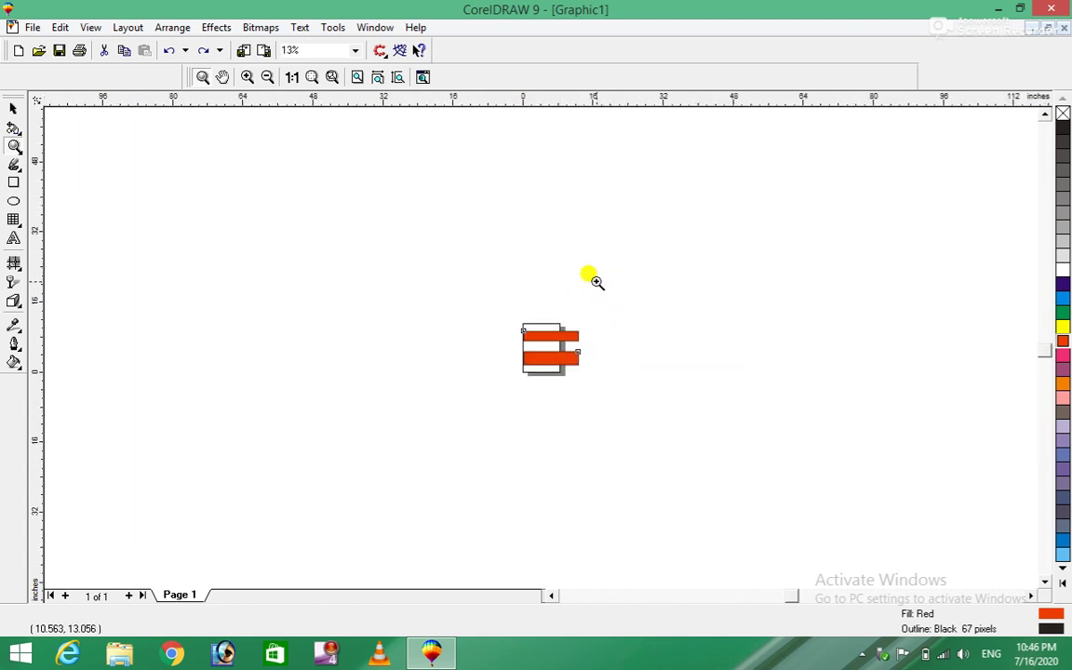
click(592, 278)
click(591, 276)
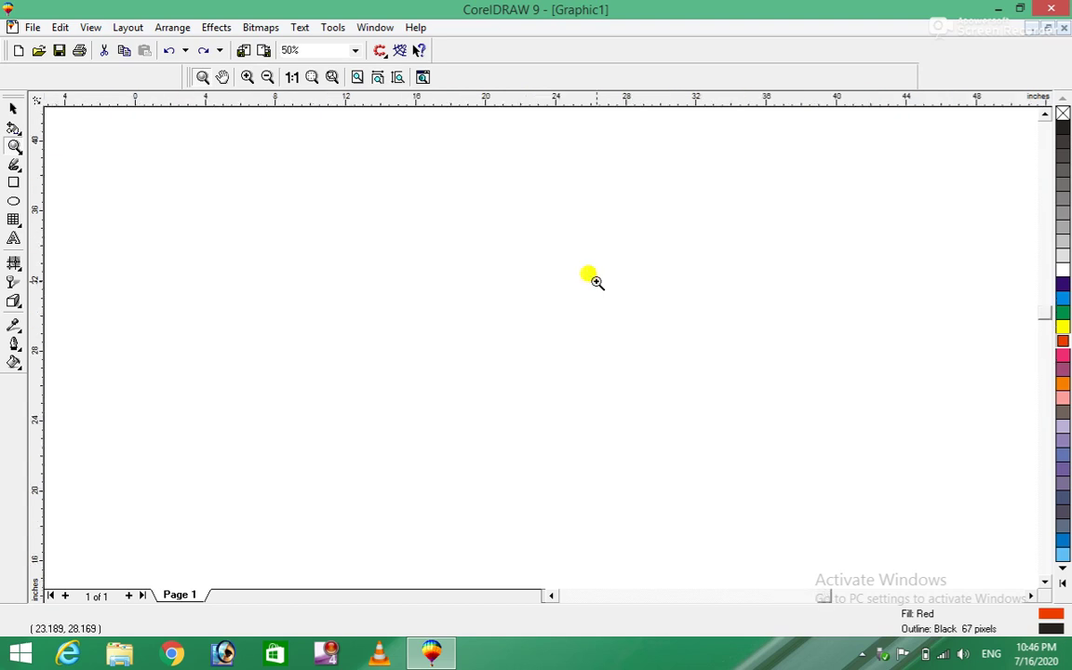
click(257, 547)
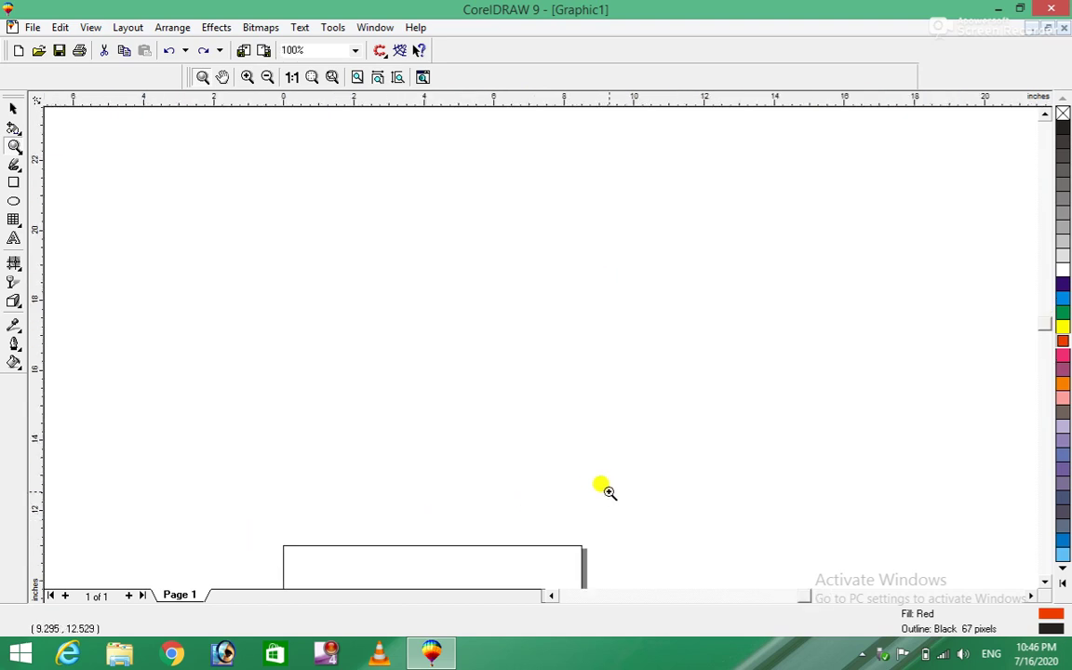
click(1045, 582)
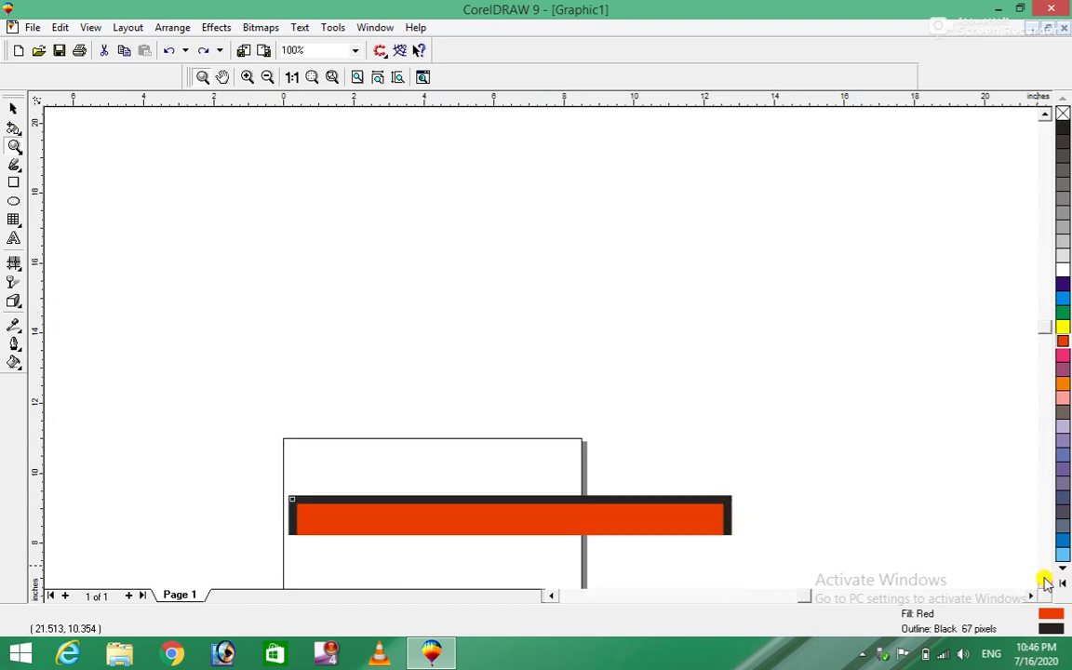
click(1044, 582)
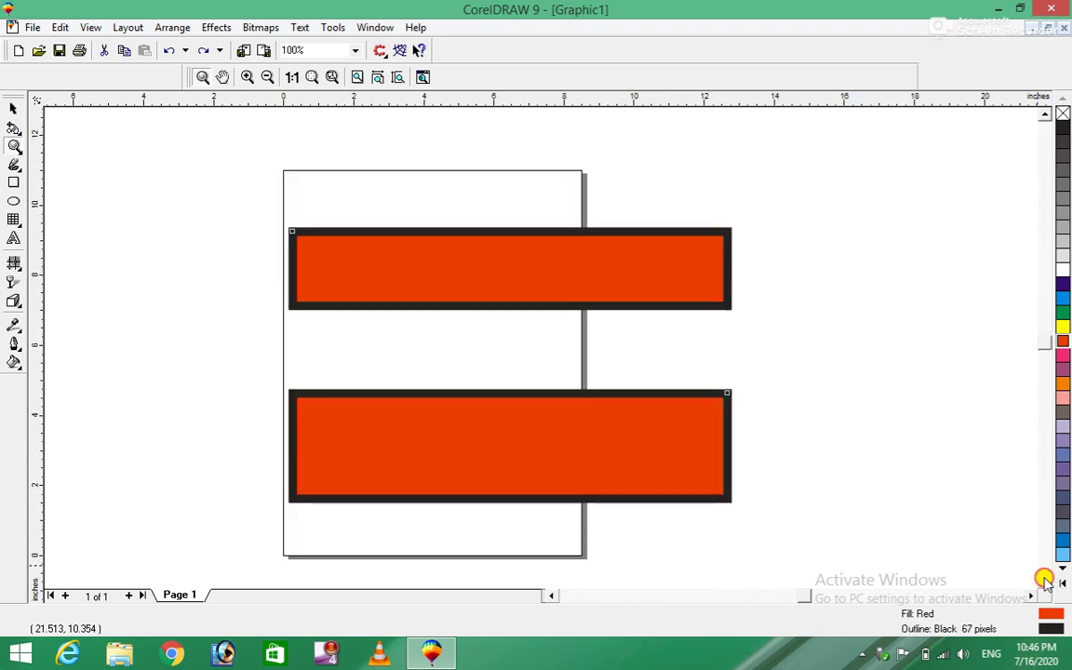
click(444, 280)
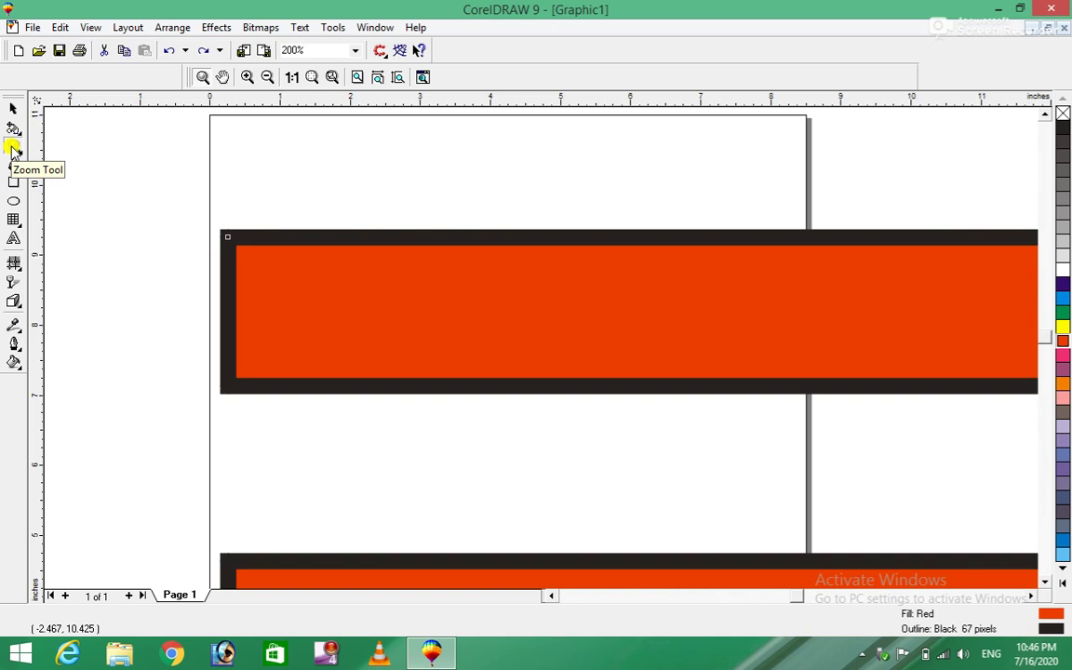
click(247, 77)
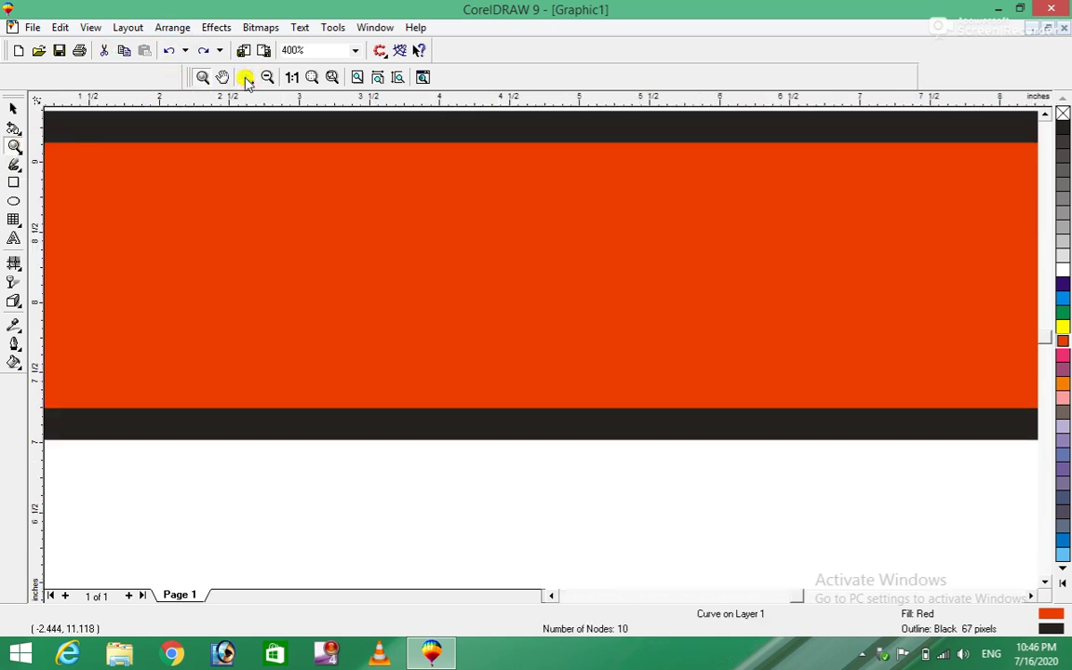
click(266, 77)
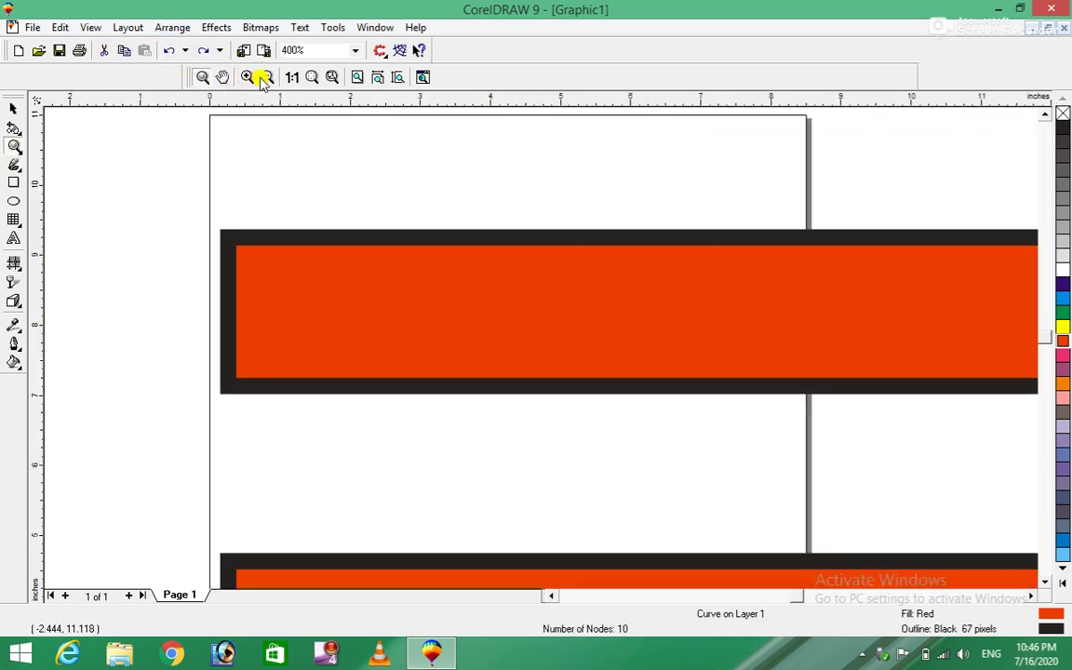
click(264, 81)
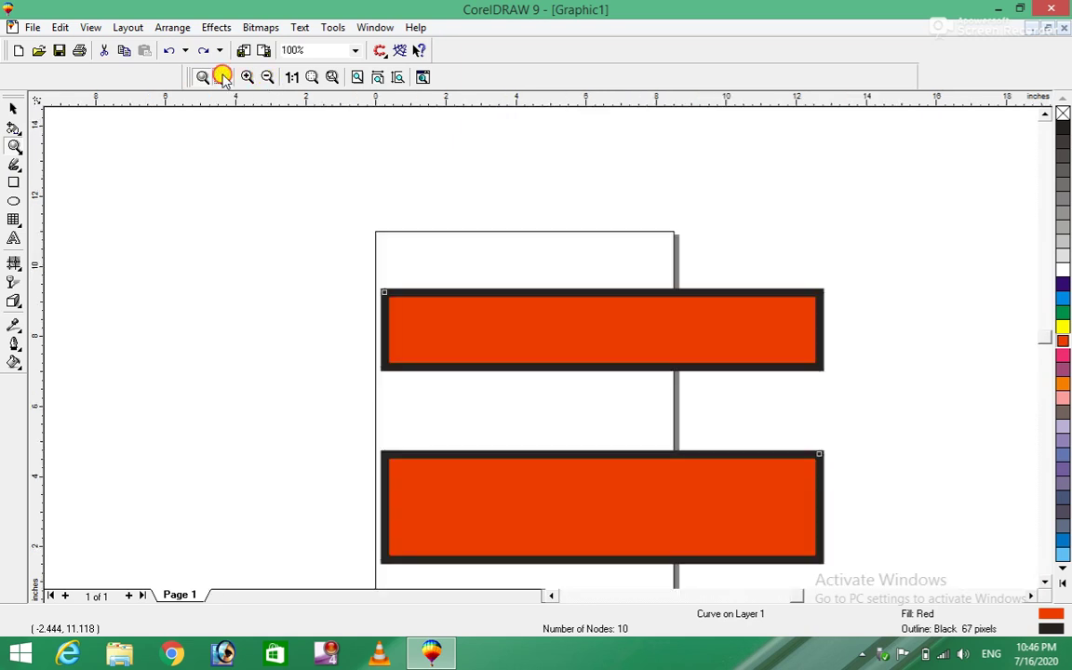
click(222, 77)
drag(493, 323, 507, 283)
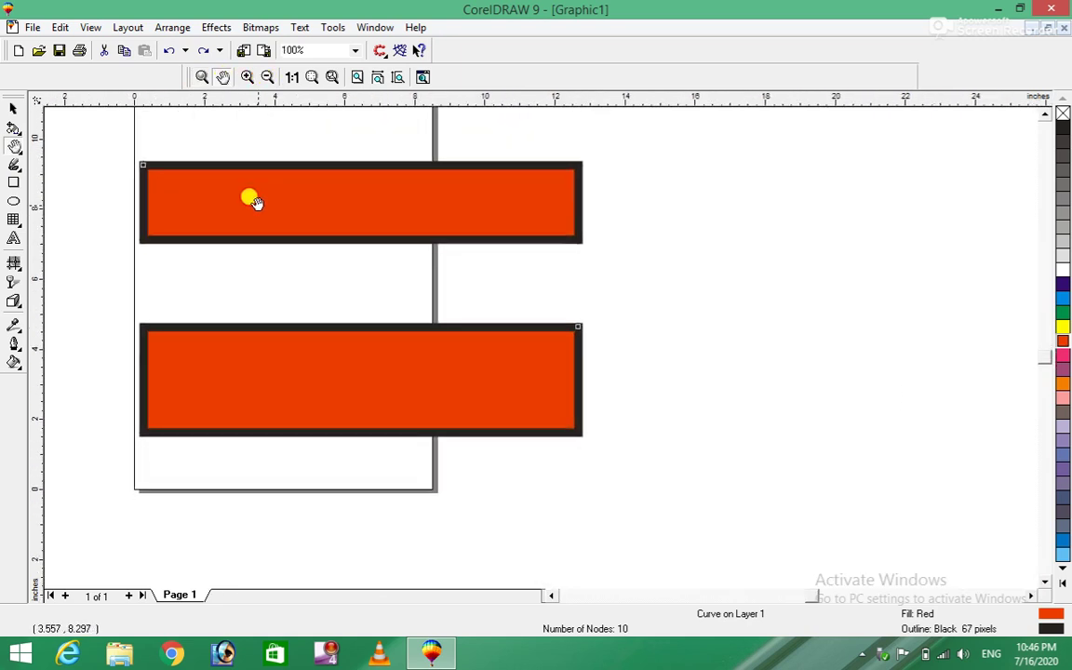
mouse_move(589, 270)
mouse_down()
mouse_move(595, 180)
mouse_move(335, 265)
mouse_up()
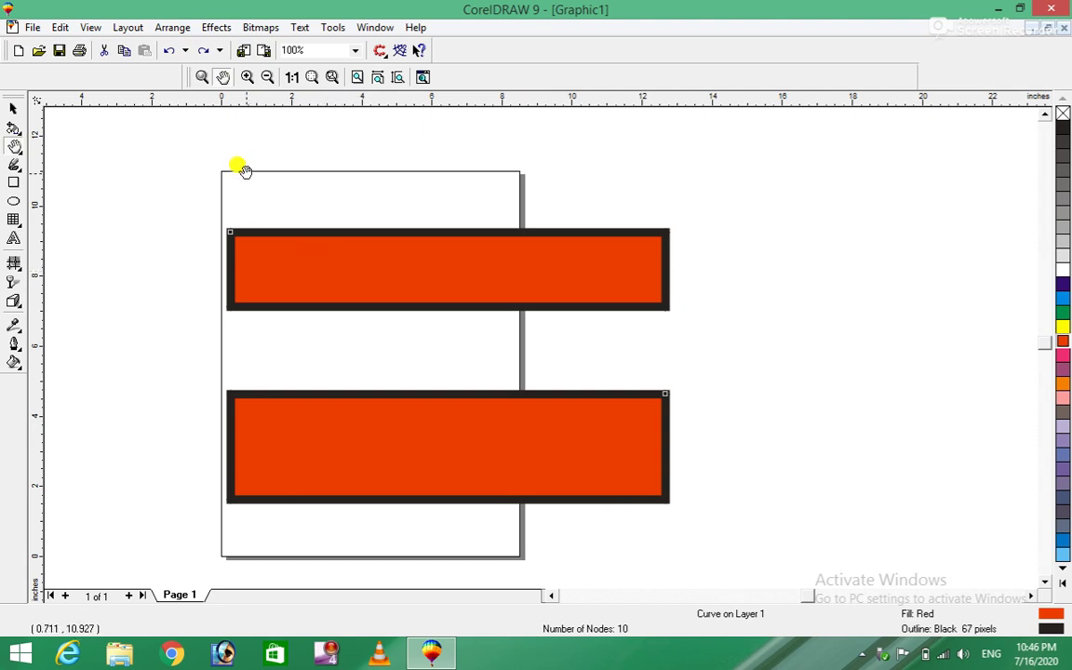
click(292, 78)
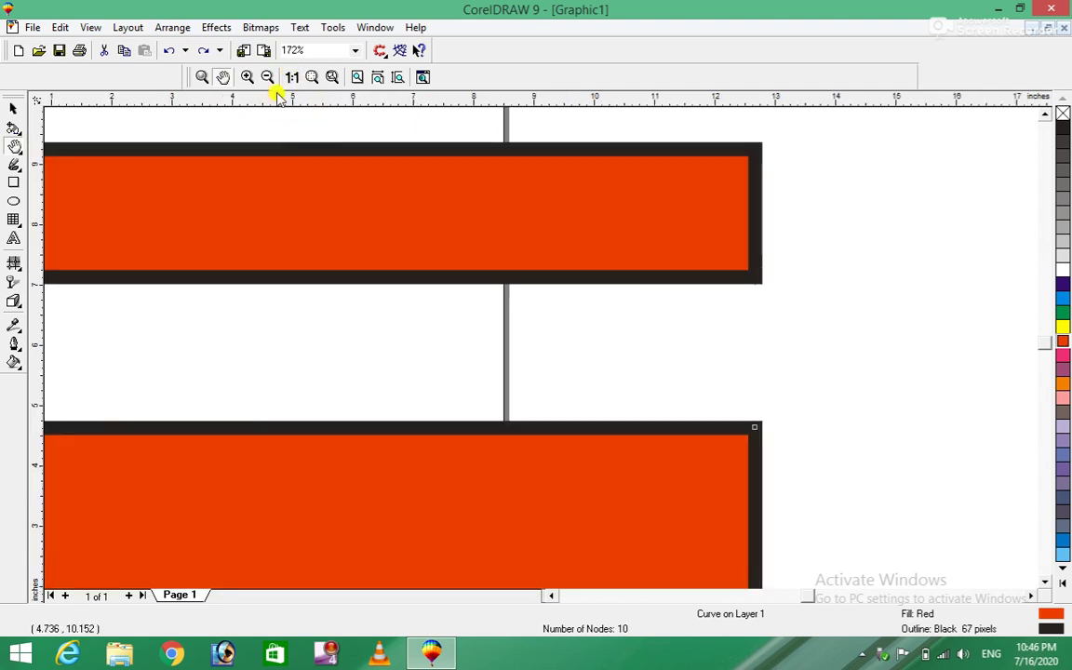
click(311, 78)
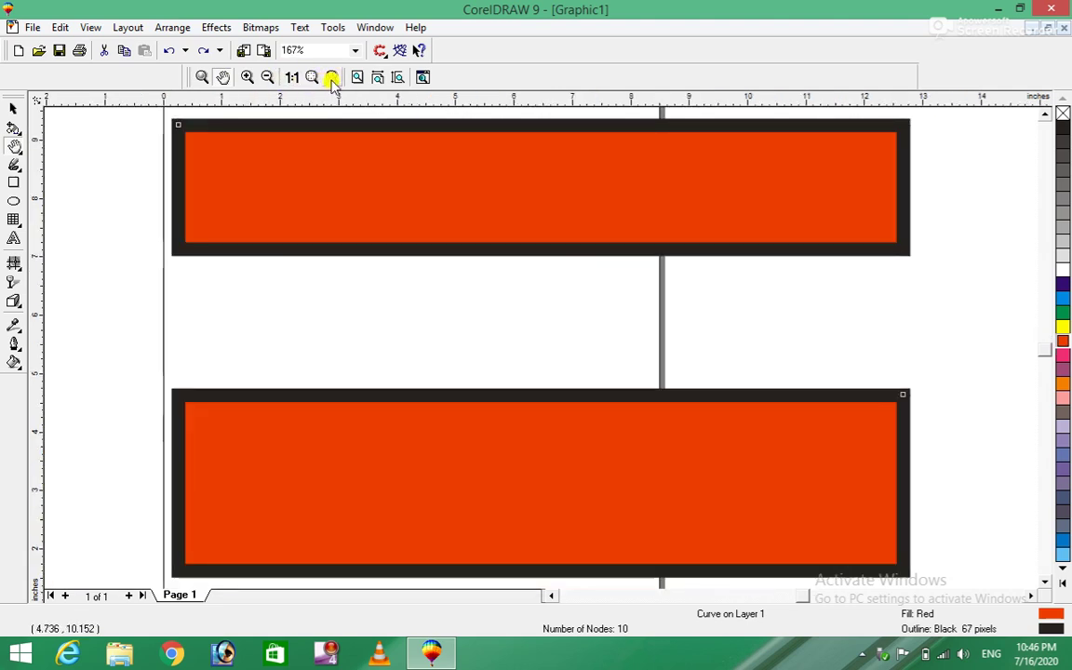
click(357, 78)
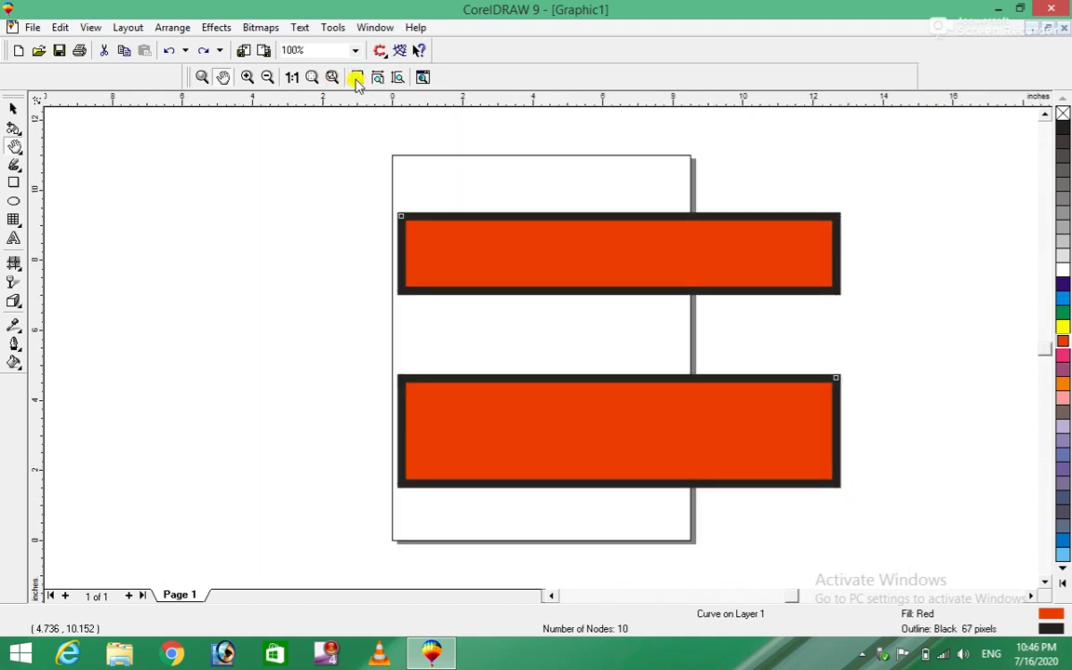
click(377, 79)
click(398, 79)
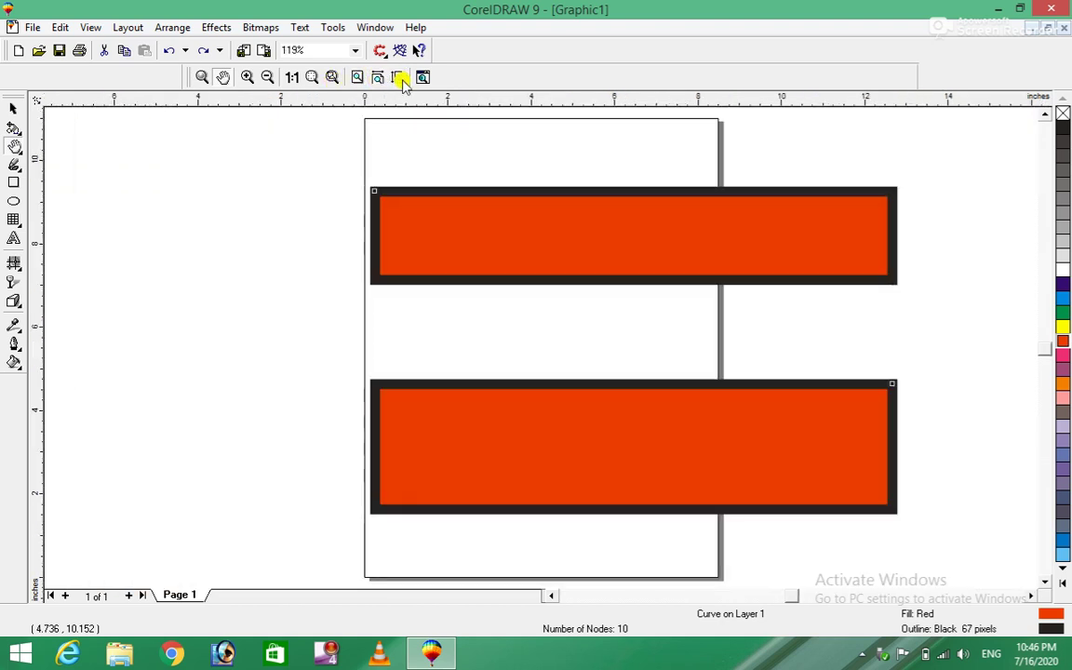
click(424, 80)
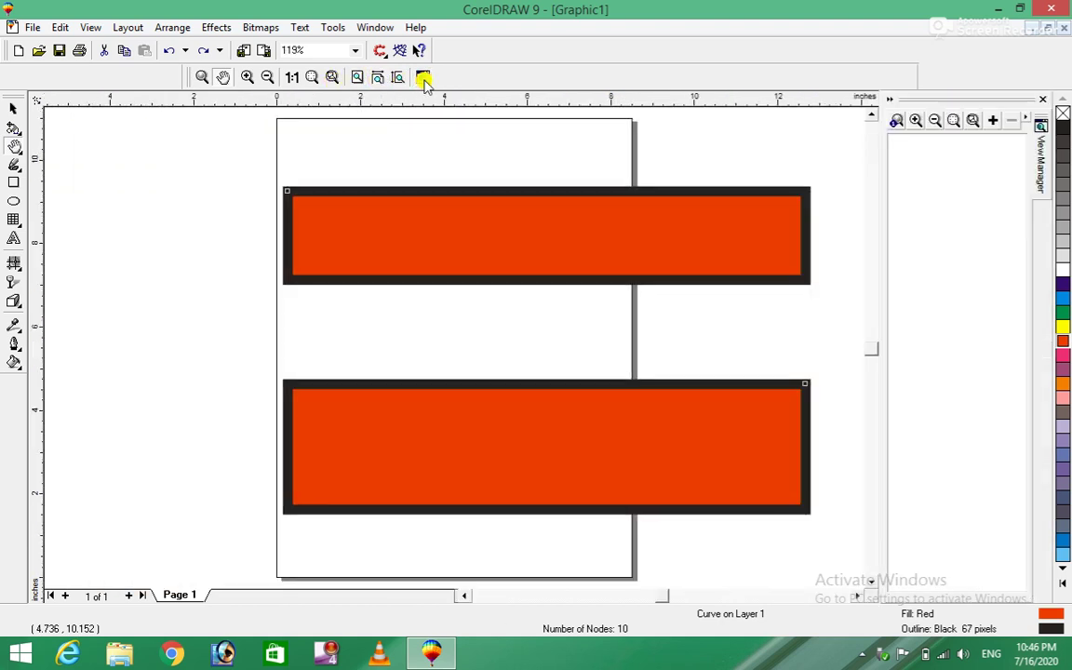
click(247, 76)
click(267, 76)
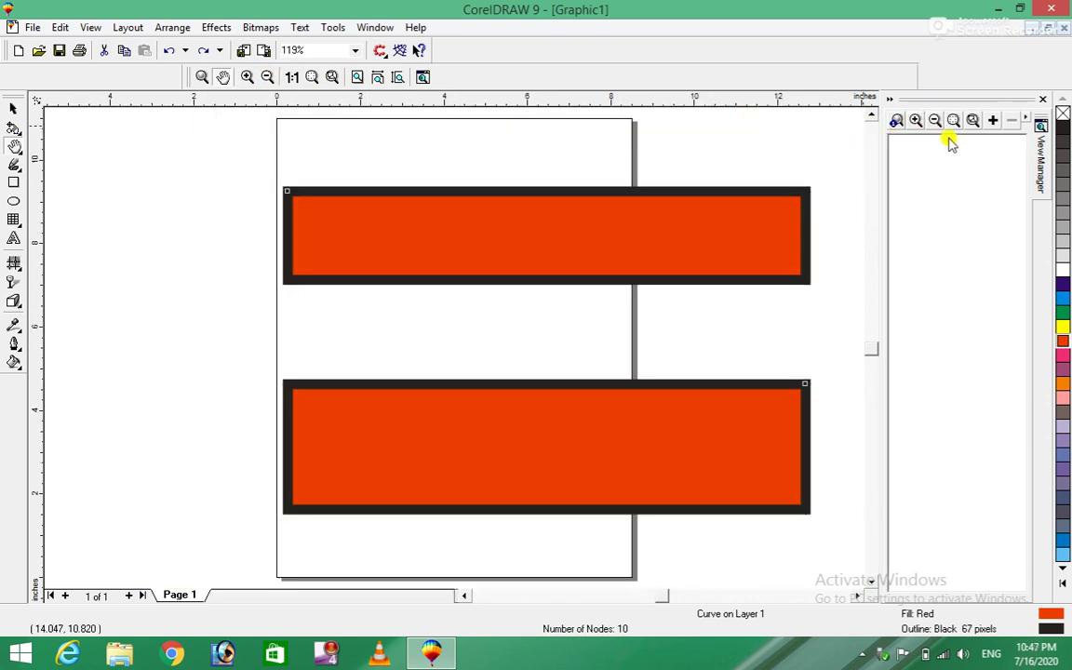
click(1043, 98)
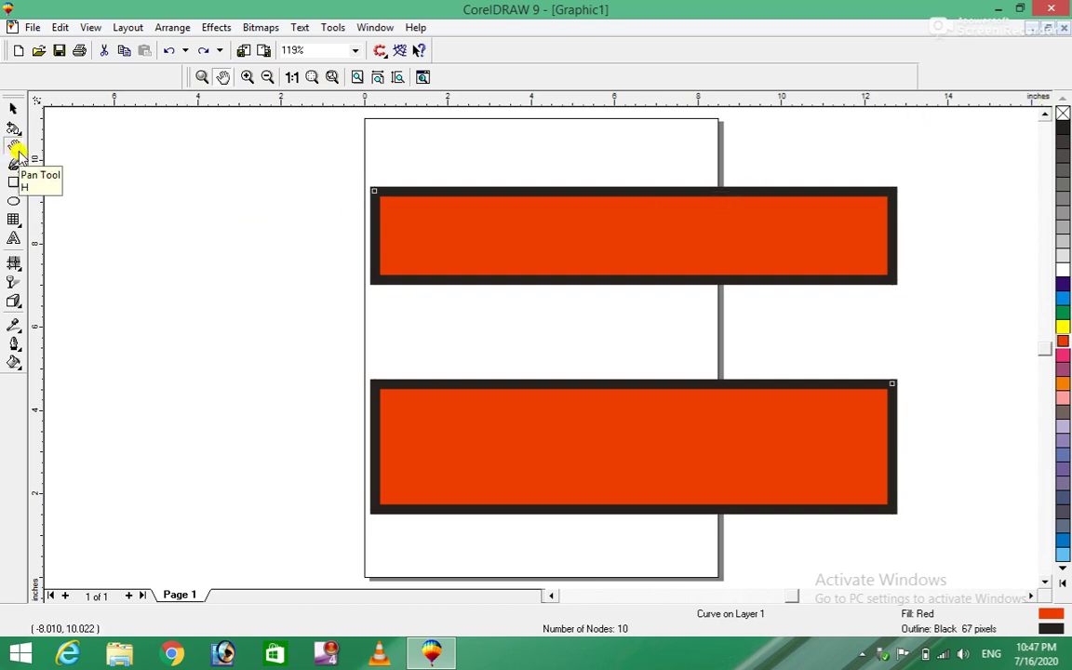
Step: Pan the view and switch between the zoom and node-editing tools
right_click(17, 152)
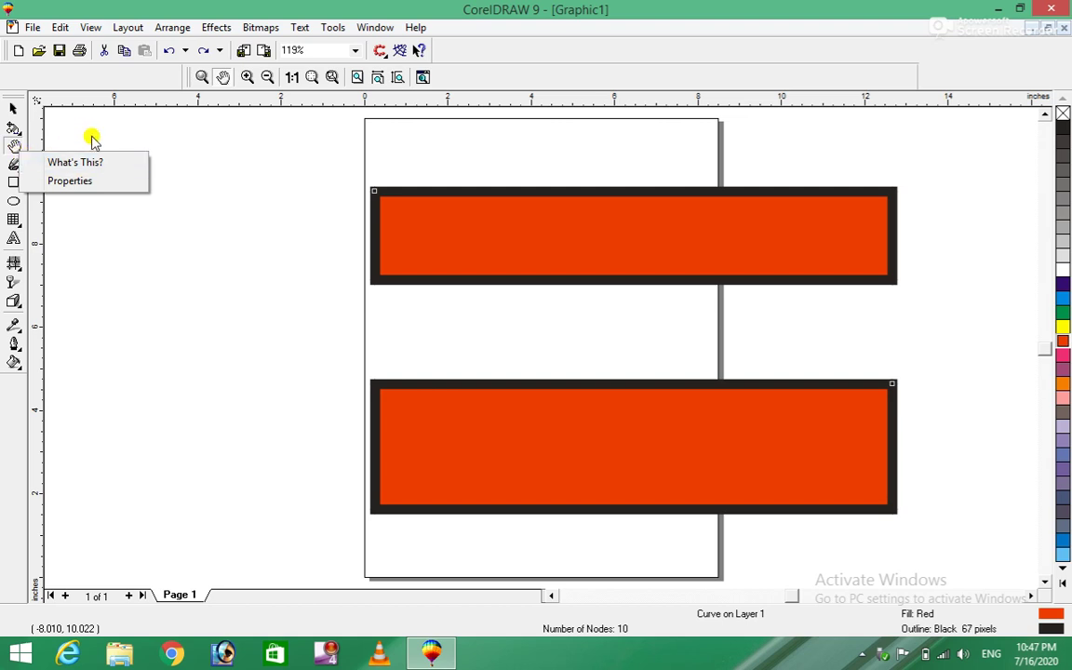
drag(91, 137, 14, 149)
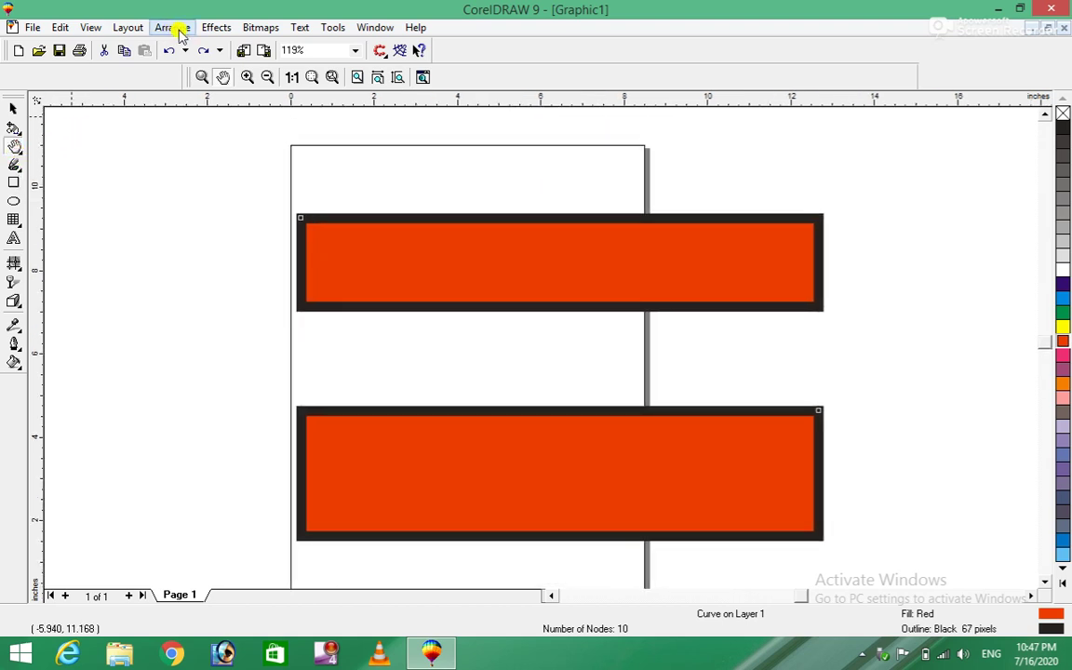
click(203, 77)
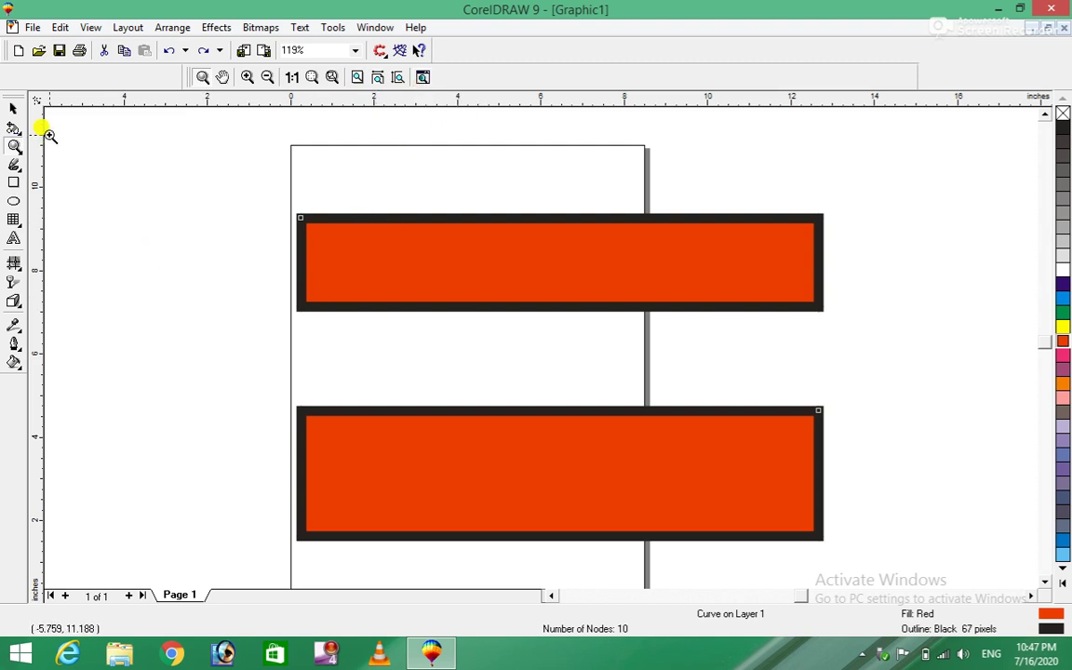
click(15, 129)
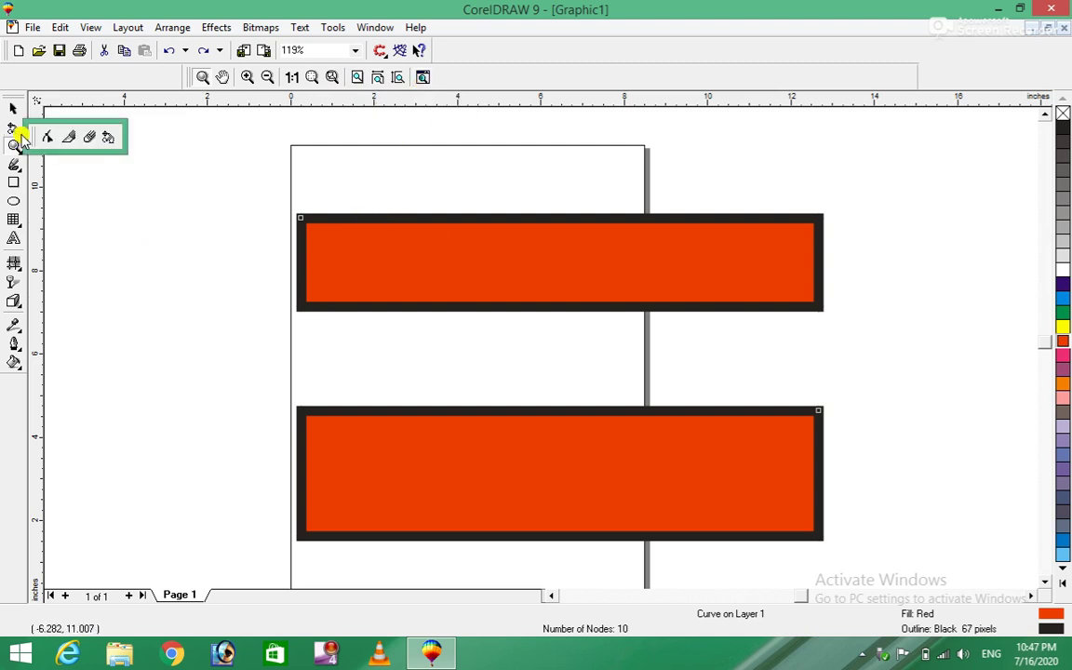
click(42, 137)
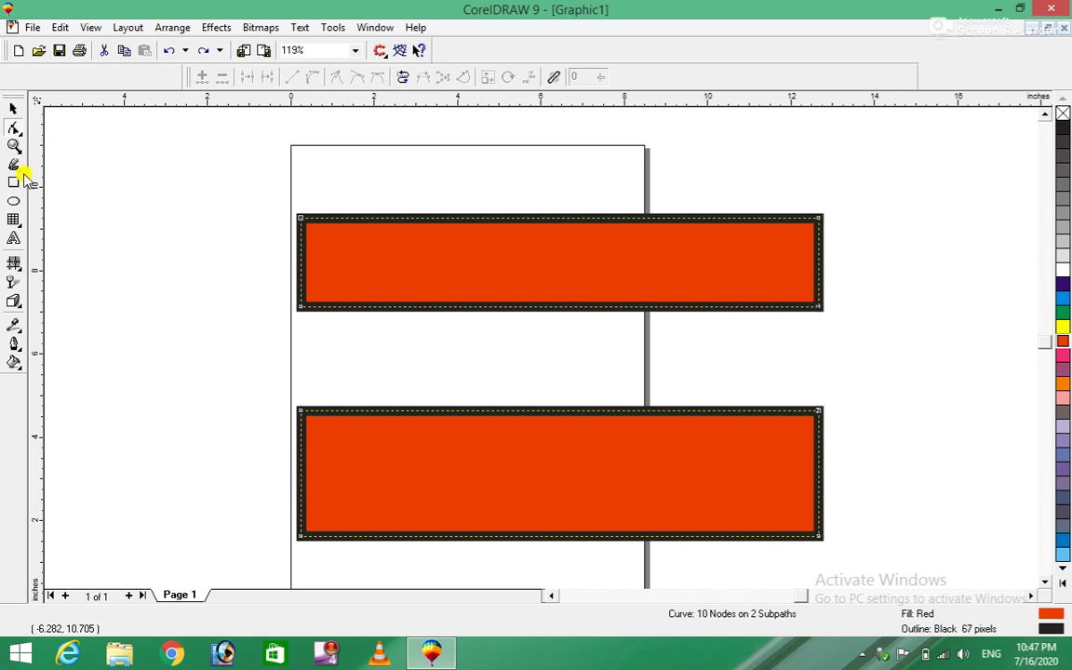
Step: Deselect the red bars and choose the Freehand tool
click(18, 170)
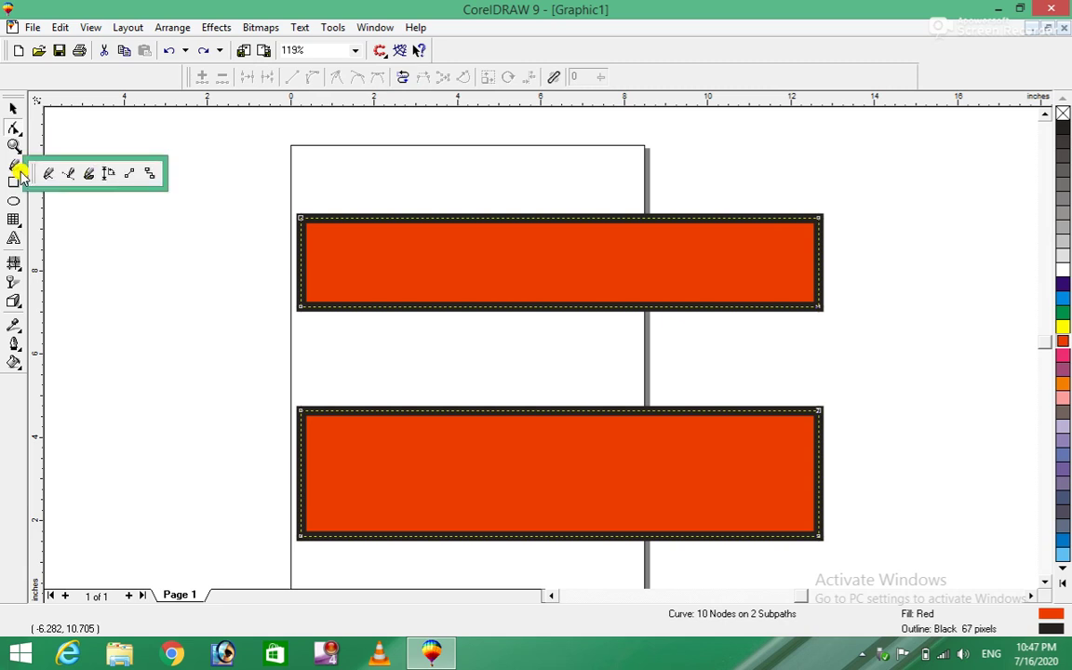
click(48, 173)
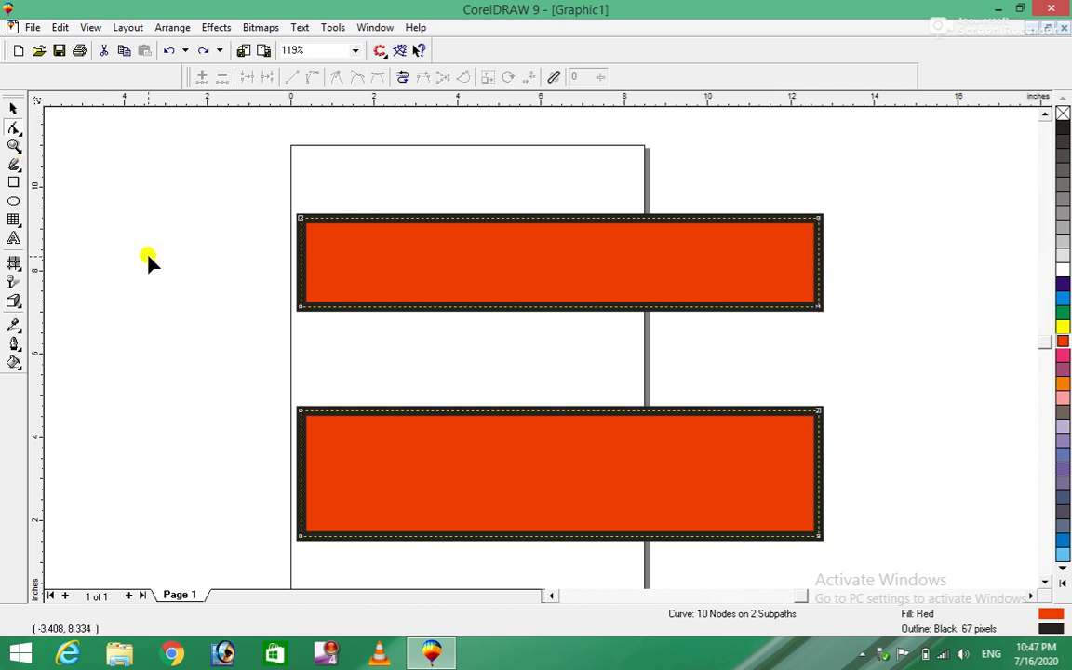
click(13, 109)
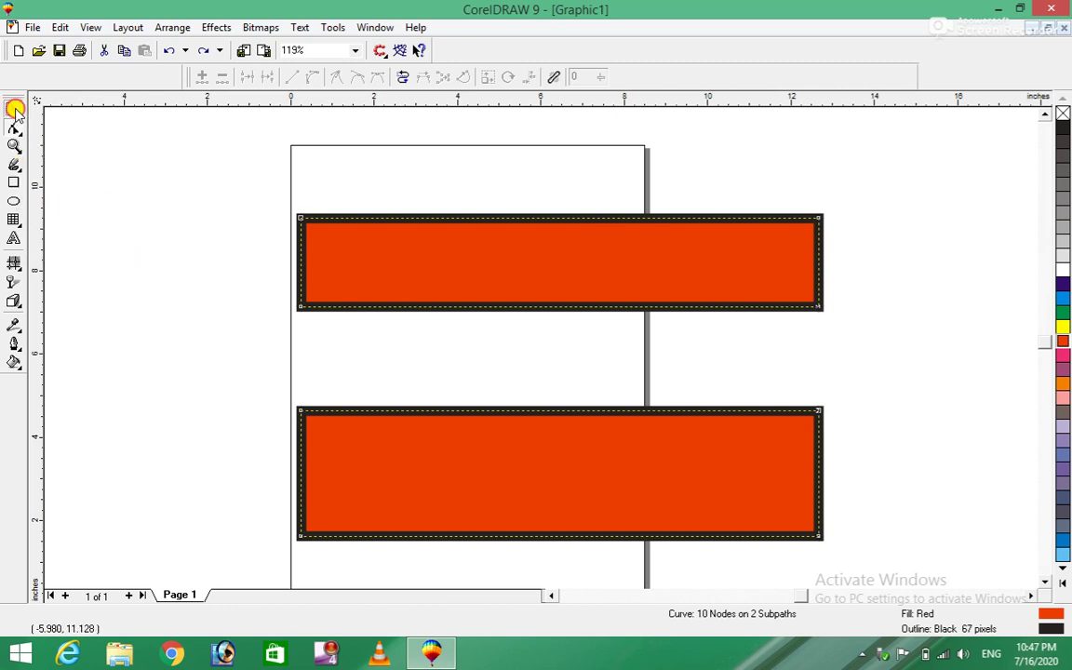
click(180, 268)
click(15, 168)
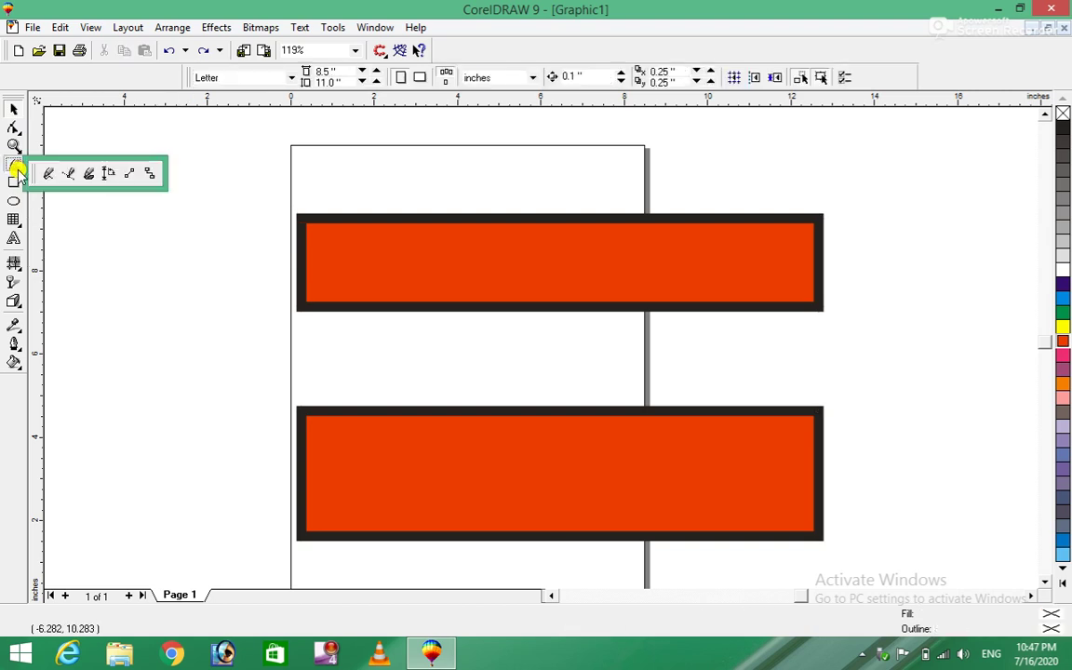
Step: After undoing a trial freehand curve, draw an 18.39-inch horizontal line between the red bars
click(44, 172)
drag(89, 217, 351, 299)
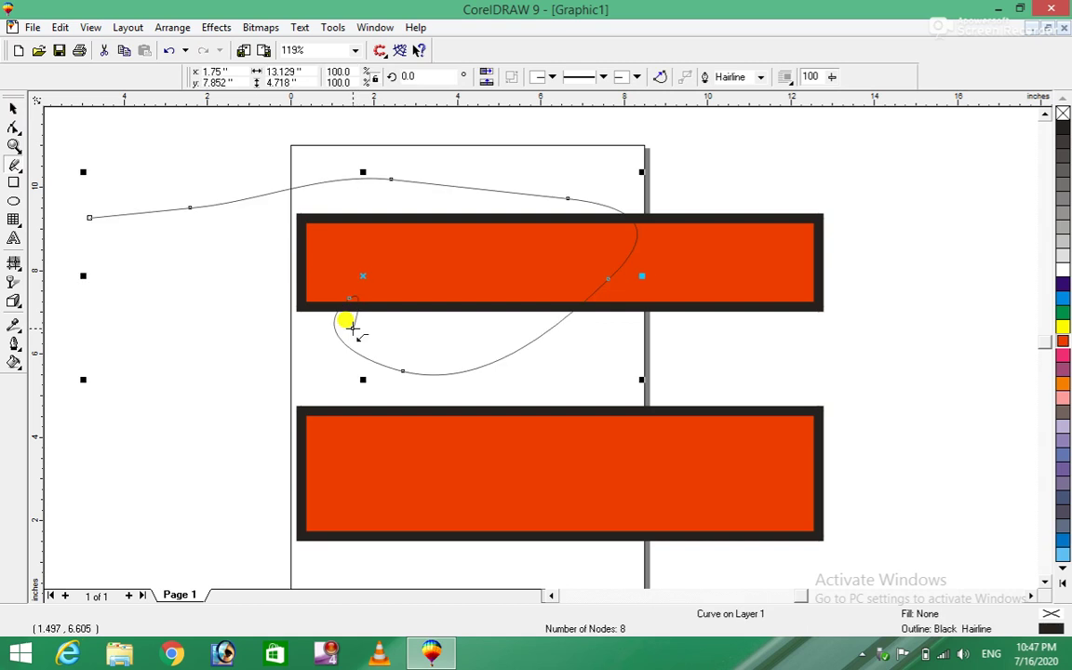
key(ctrl+z)
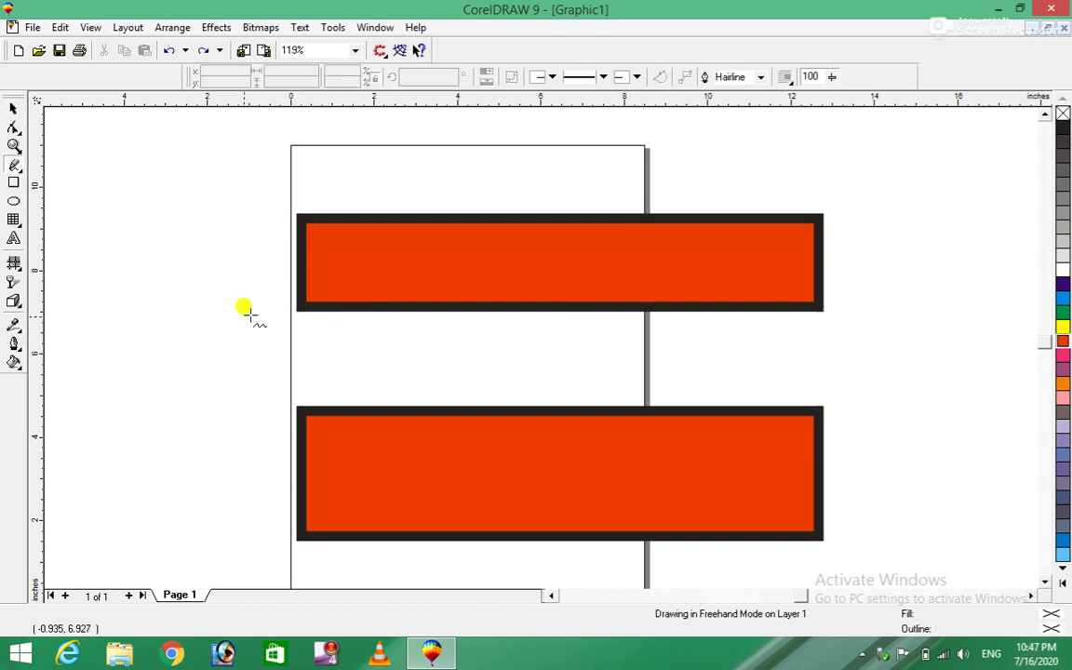
click(115, 363)
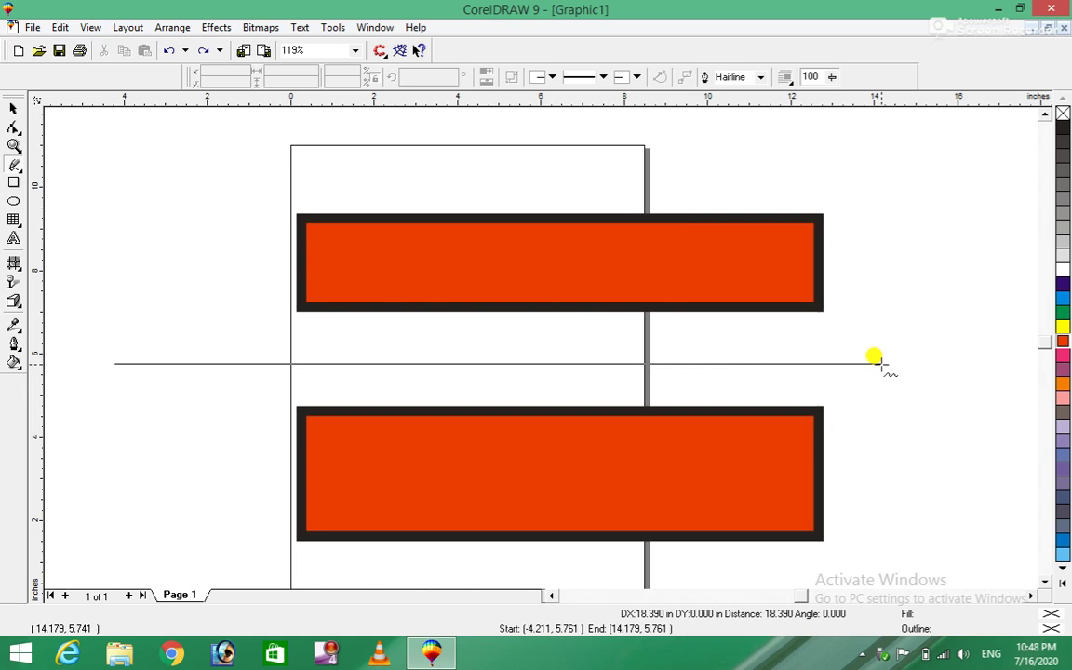
click(880, 363)
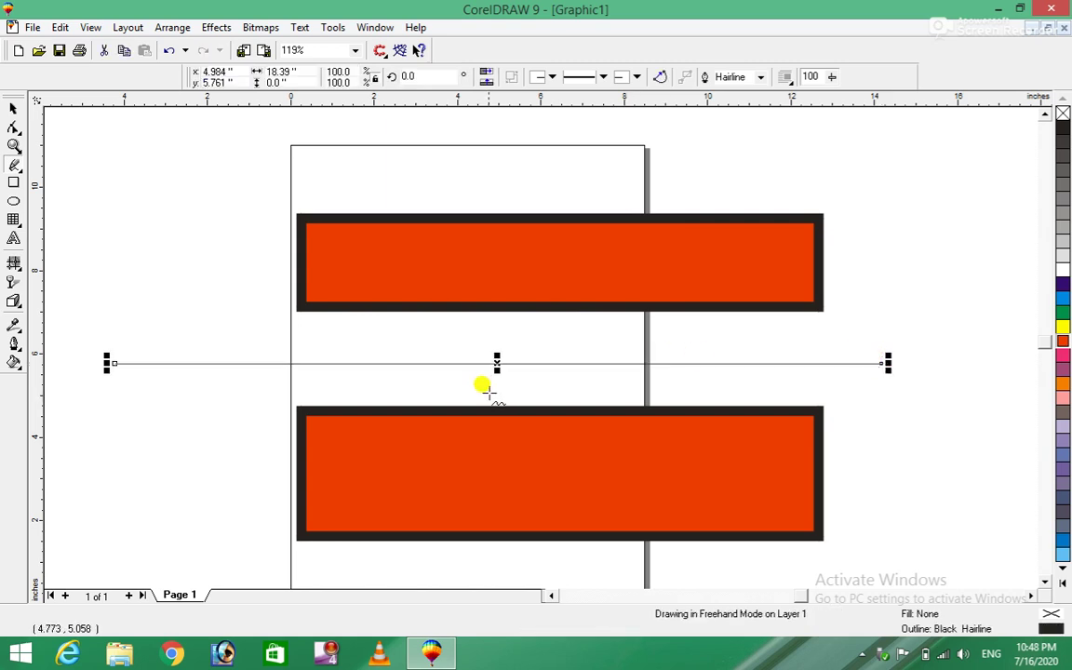
drag(498, 363, 538, 344)
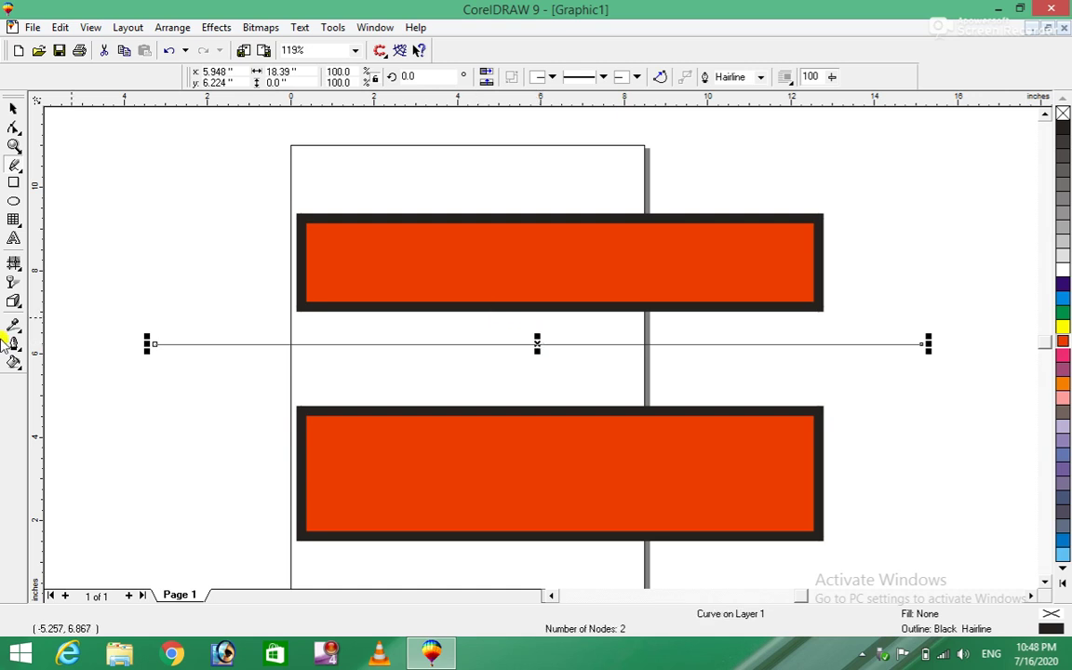
Step: Draw an 11.074-inch straight Bezier line just above the top bar
click(17, 169)
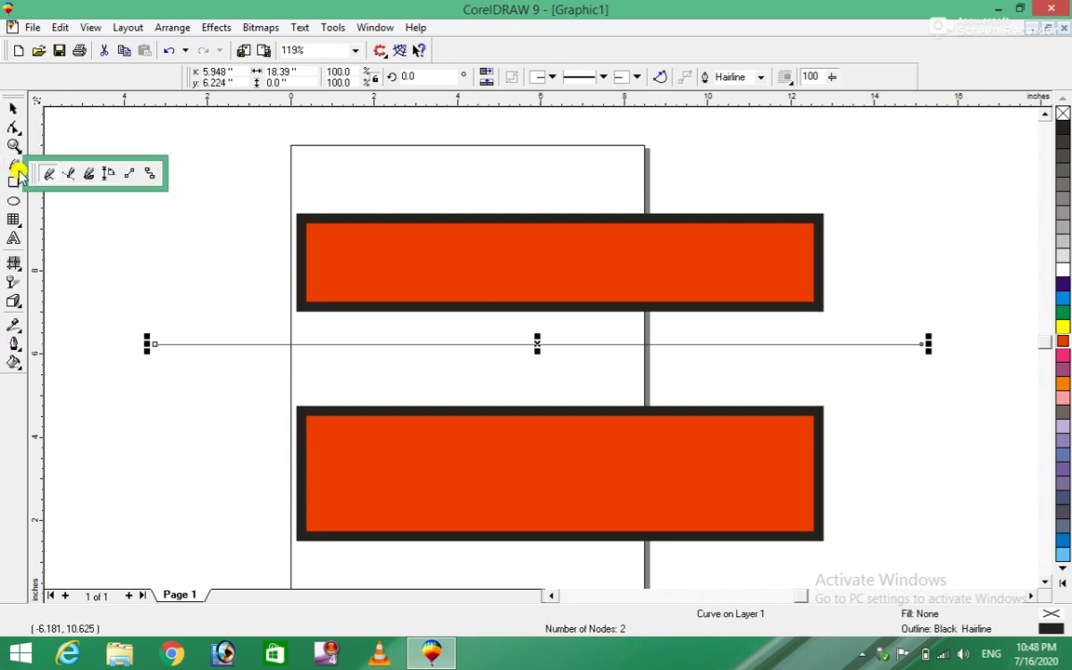
click(70, 174)
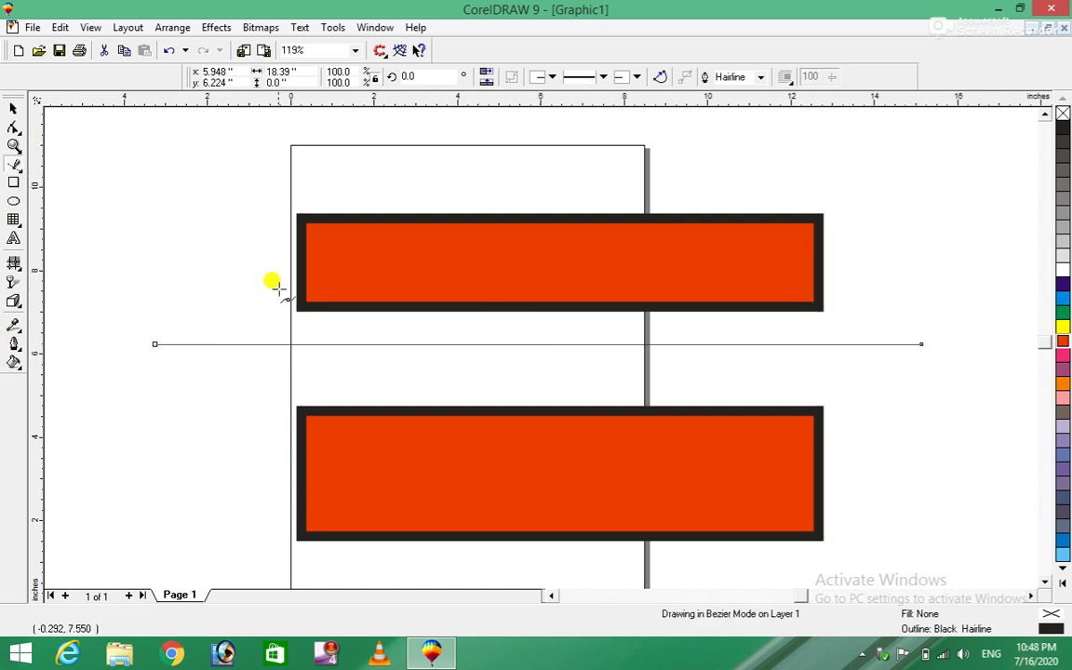
click(315, 190)
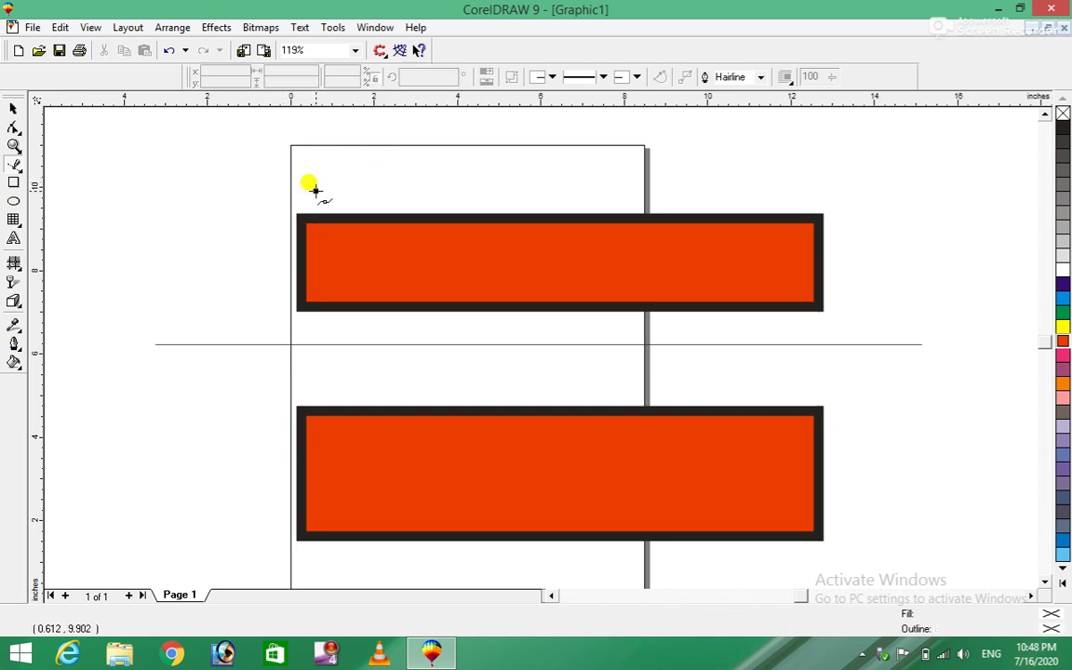
click(777, 184)
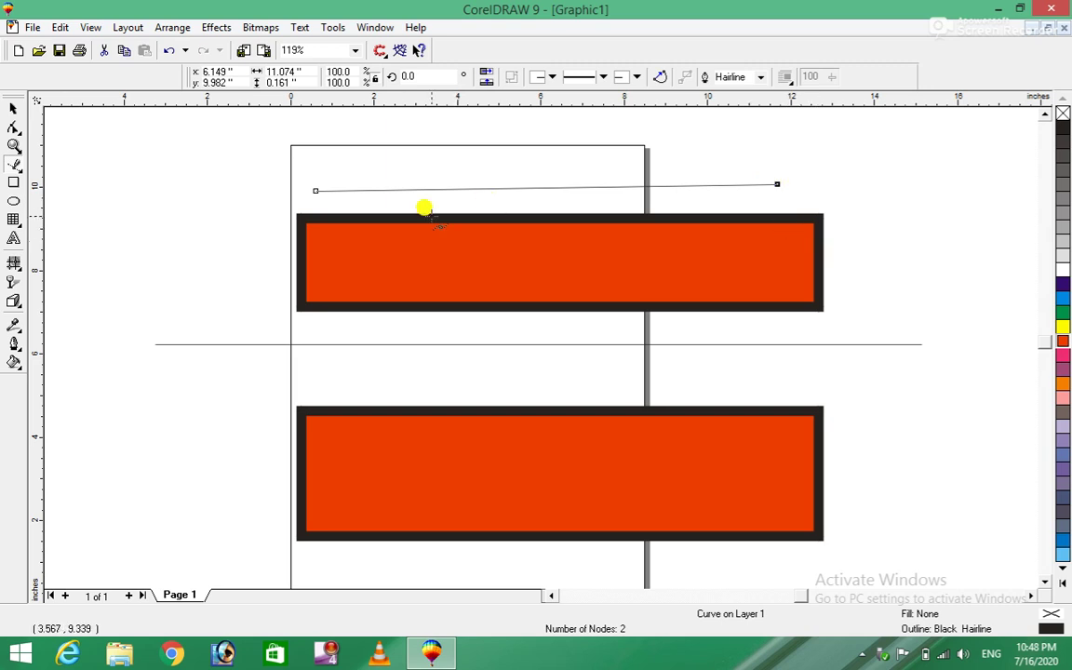
Step: Paint a dark purple Artistic Media brush stroke looping across the top bar
click(19, 167)
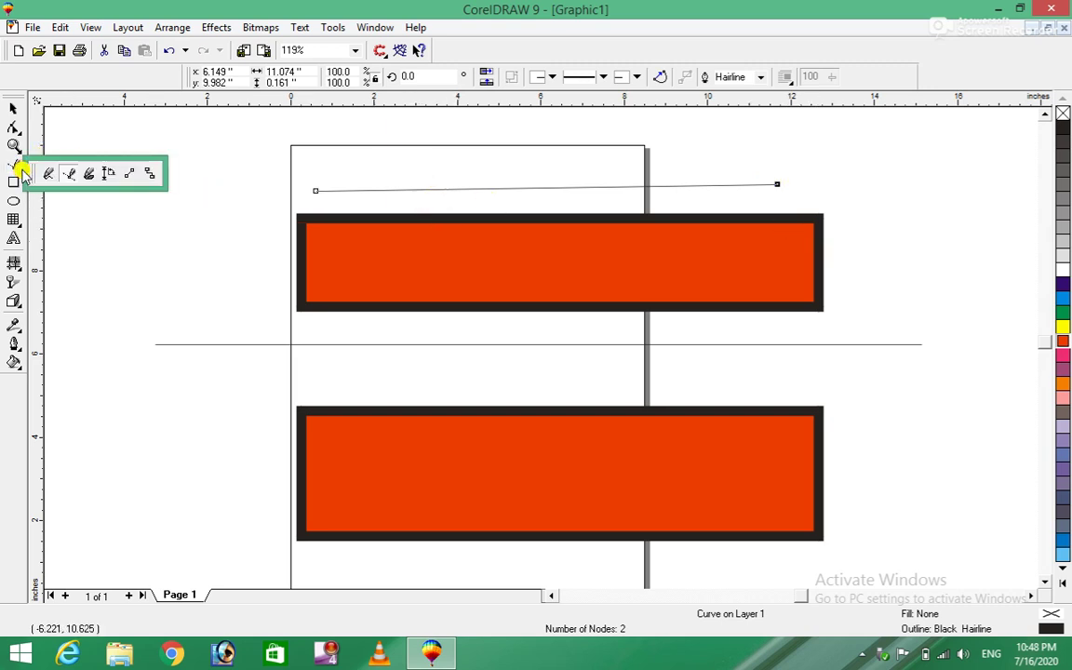
click(88, 173)
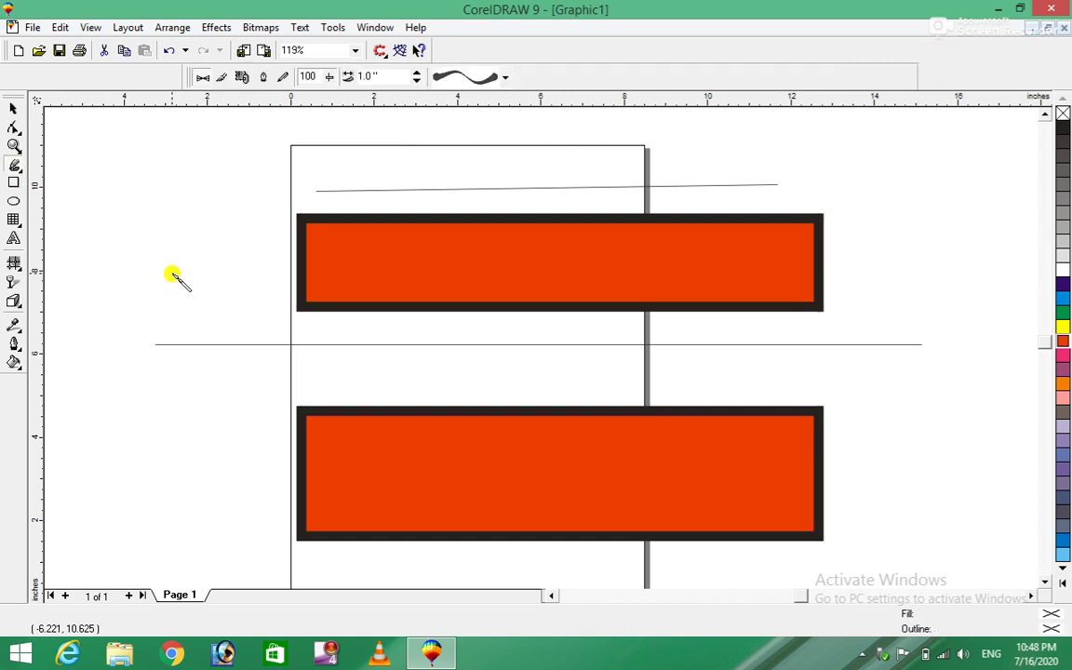
key(Escape)
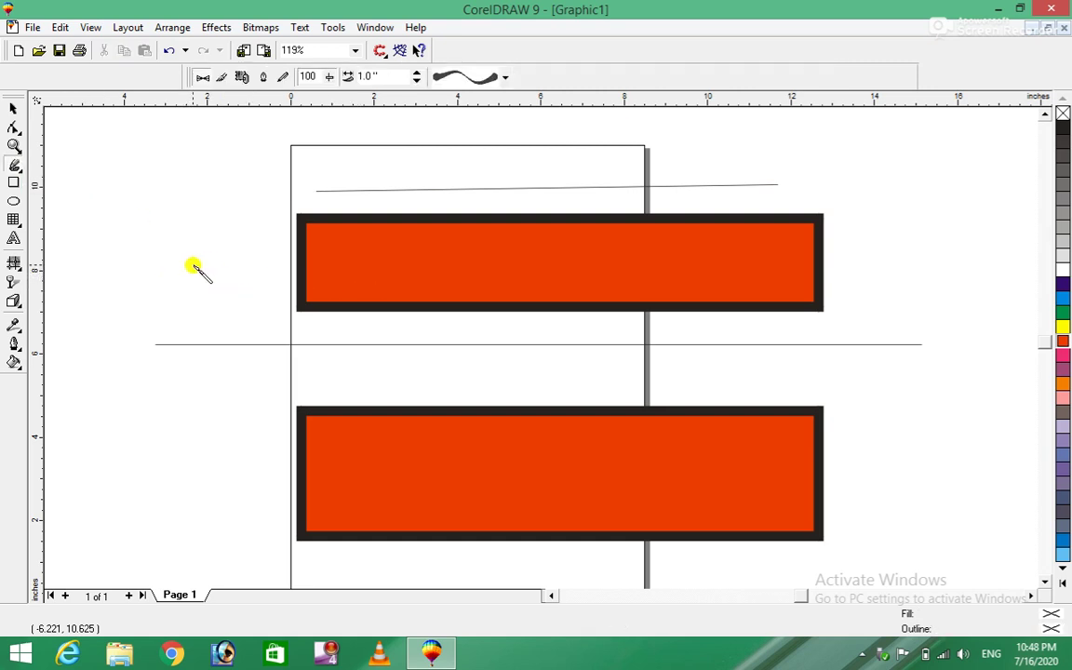
mouse_move(179, 273)
mouse_down()
mouse_move(335, 279)
mouse_move(596, 323)
mouse_up()
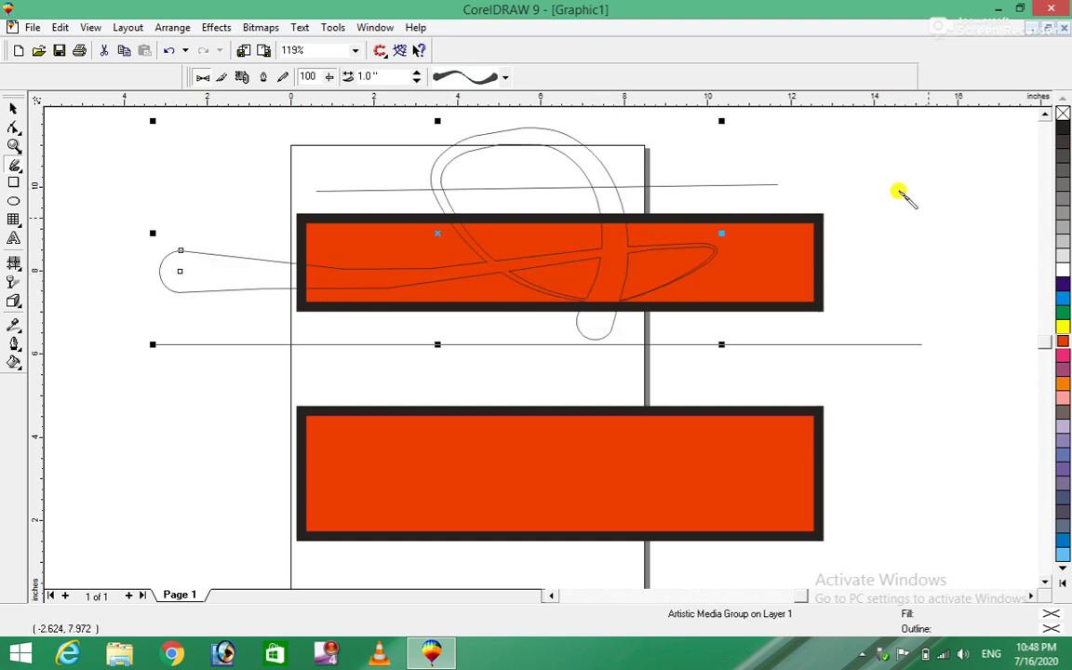
click(1062, 287)
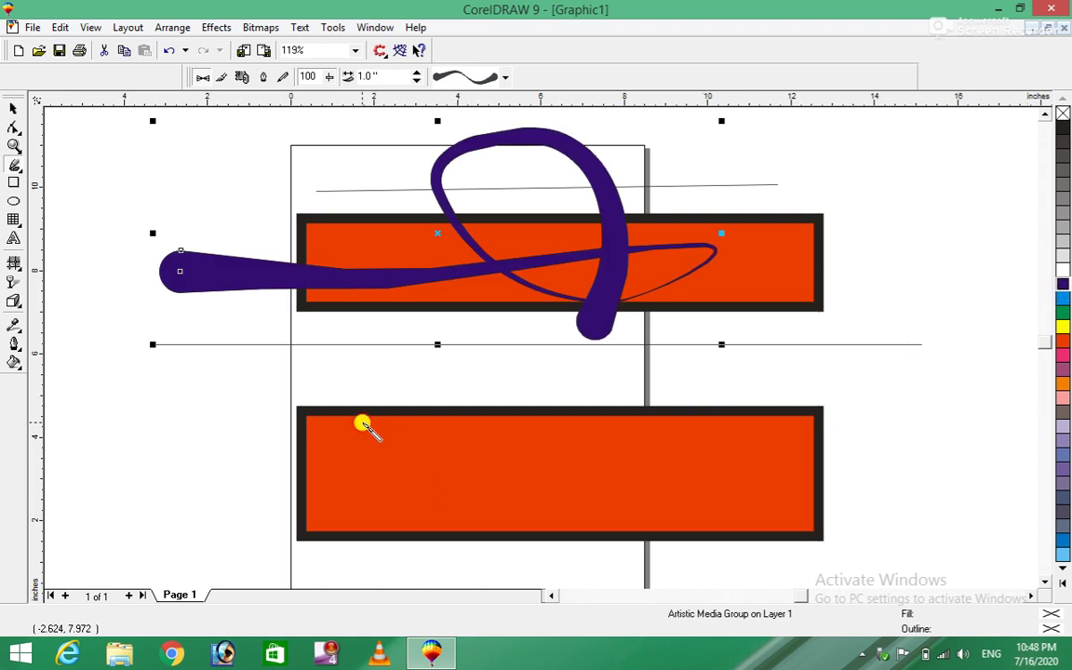
Step: Paint a green brushed letter B on the lower bar
drag(362, 426, 402, 418)
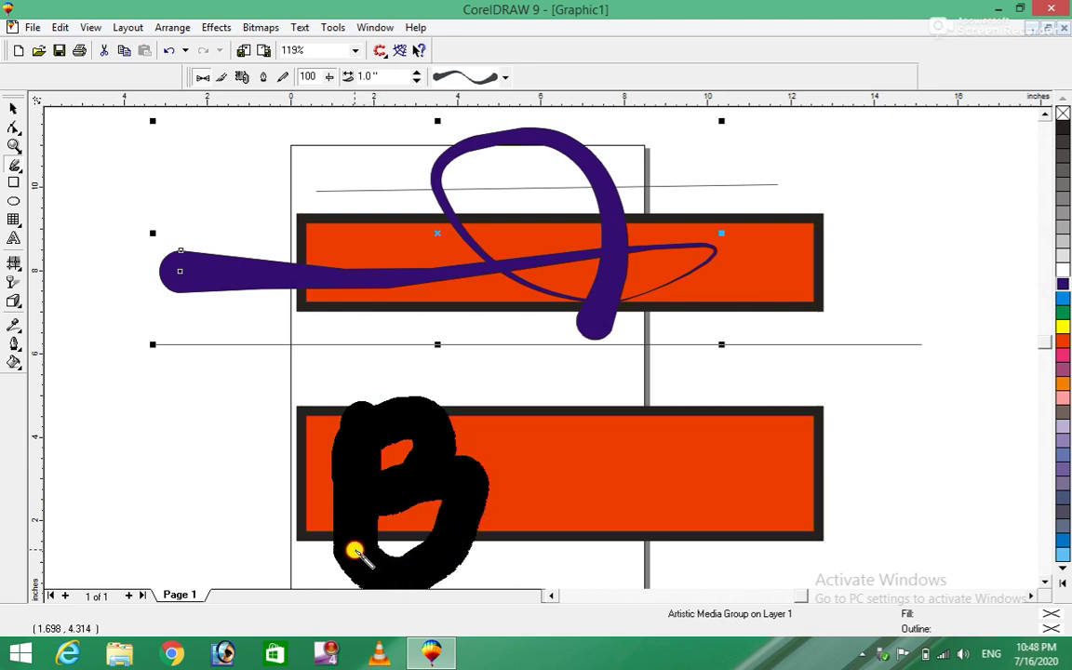
drag(402, 419, 354, 551)
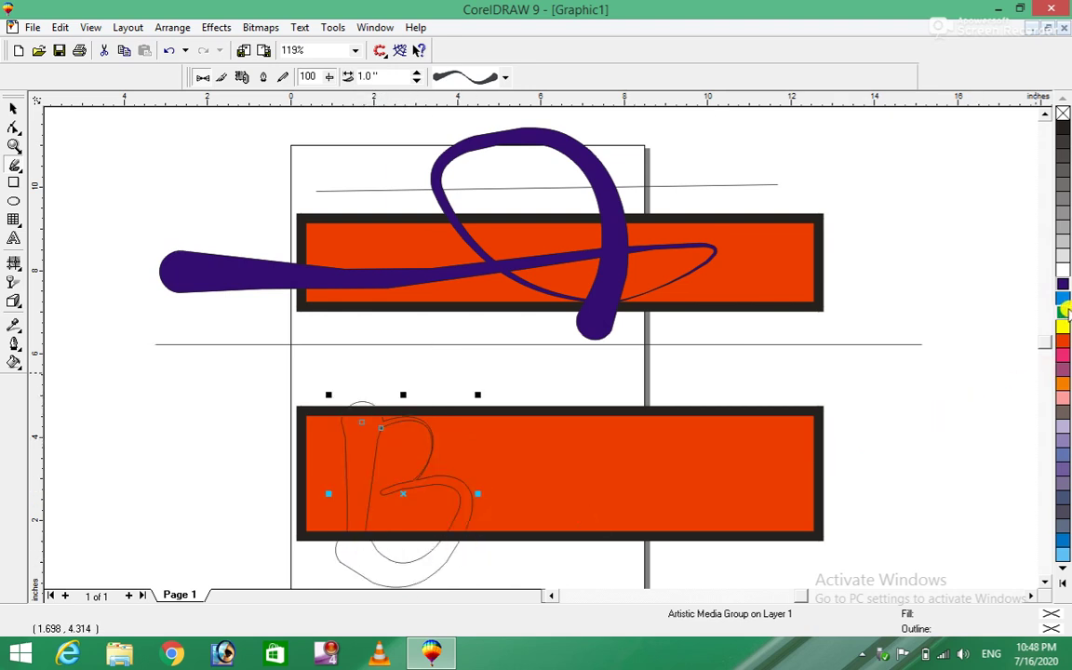
click(1063, 311)
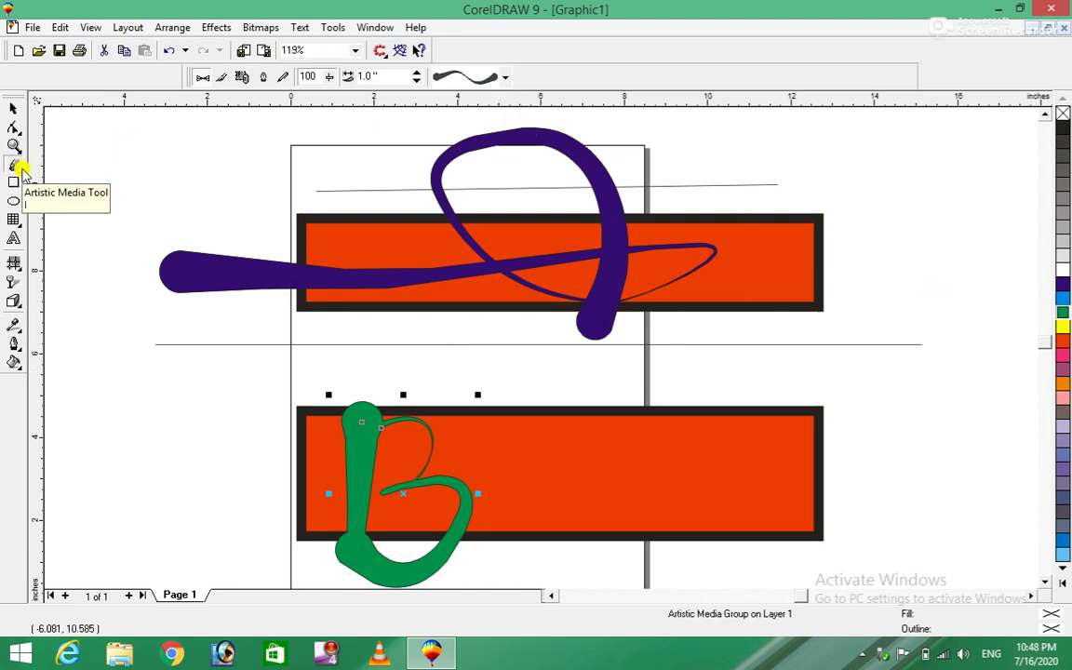
click(21, 172)
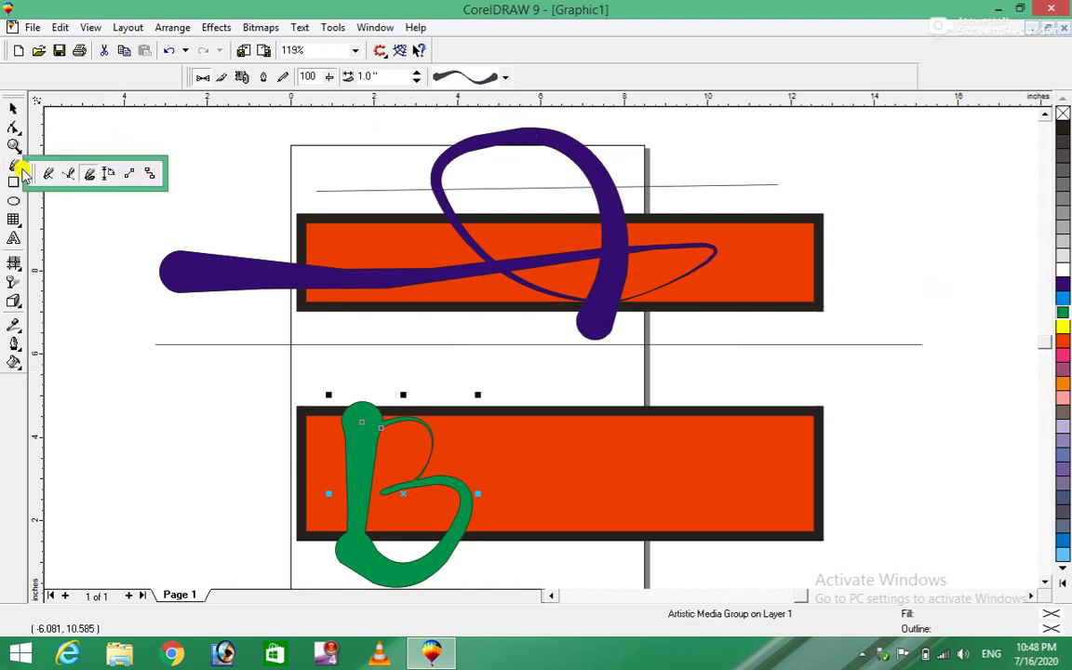
Step: Add an 8.18" vertical dimension on the left of the drawing
click(111, 174)
click(167, 182)
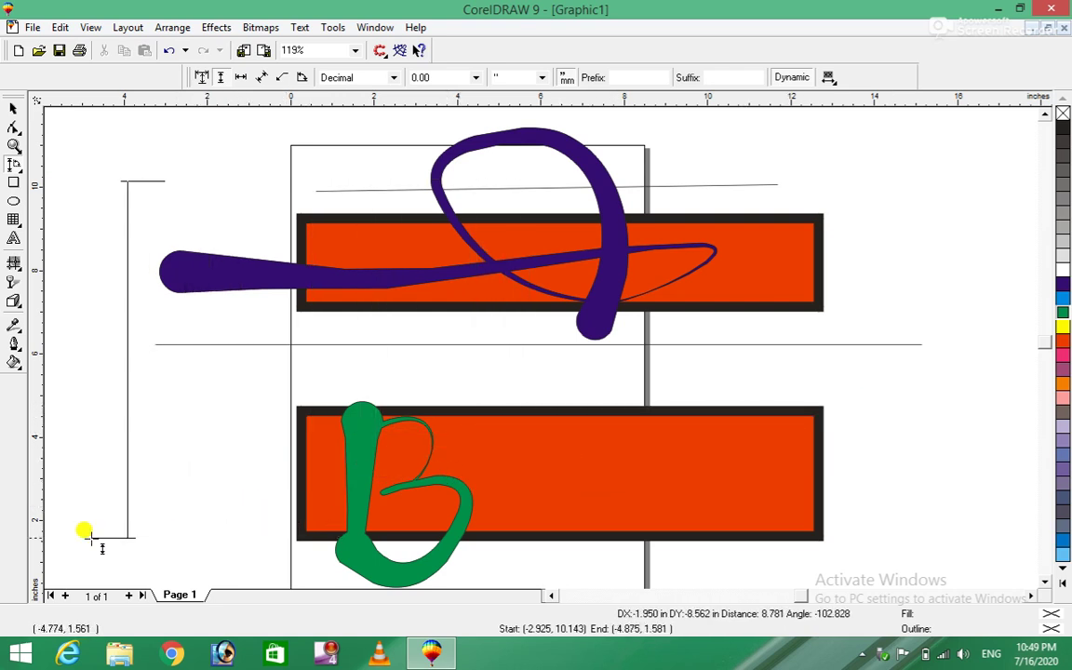
click(146, 520)
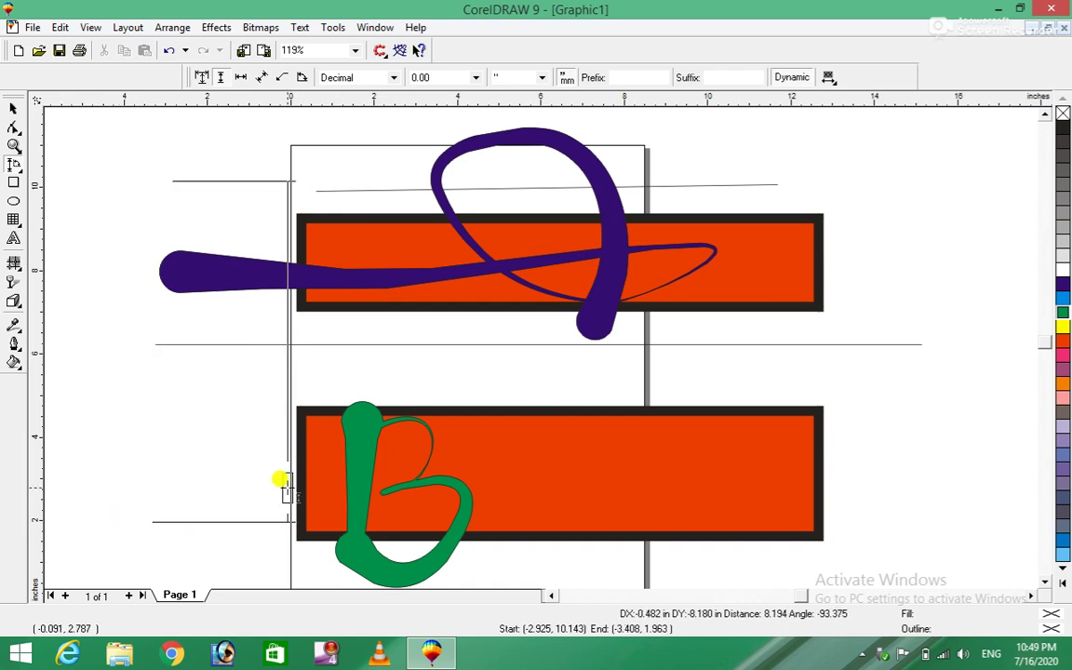
click(278, 473)
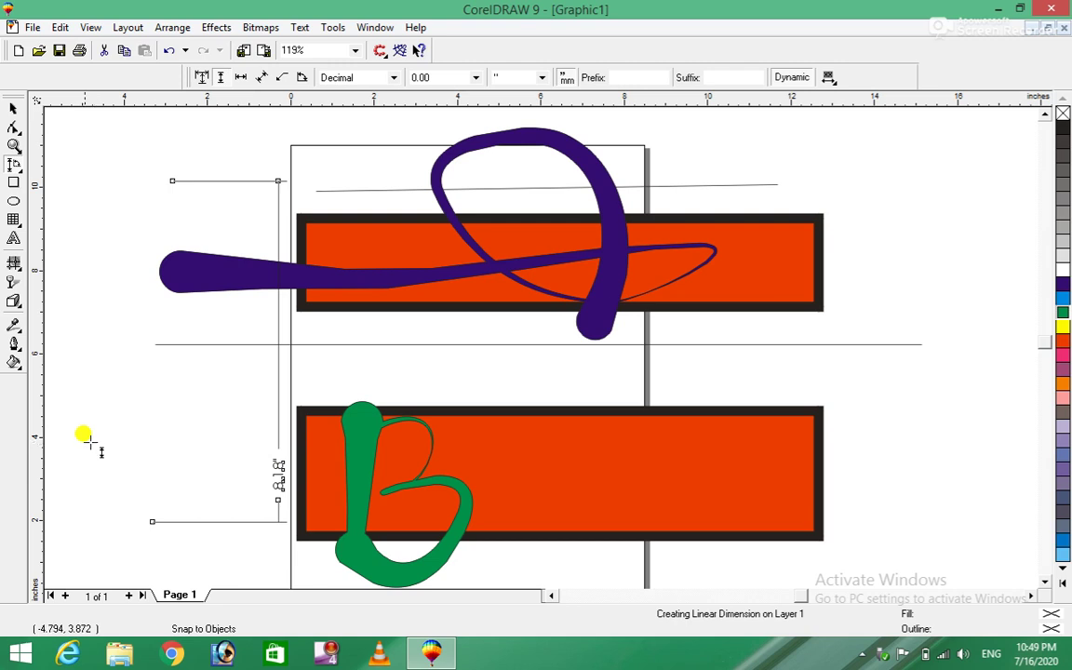
Step: Add a 15.46" horizontal dimension between the bands, moving its measurement upward
click(17, 168)
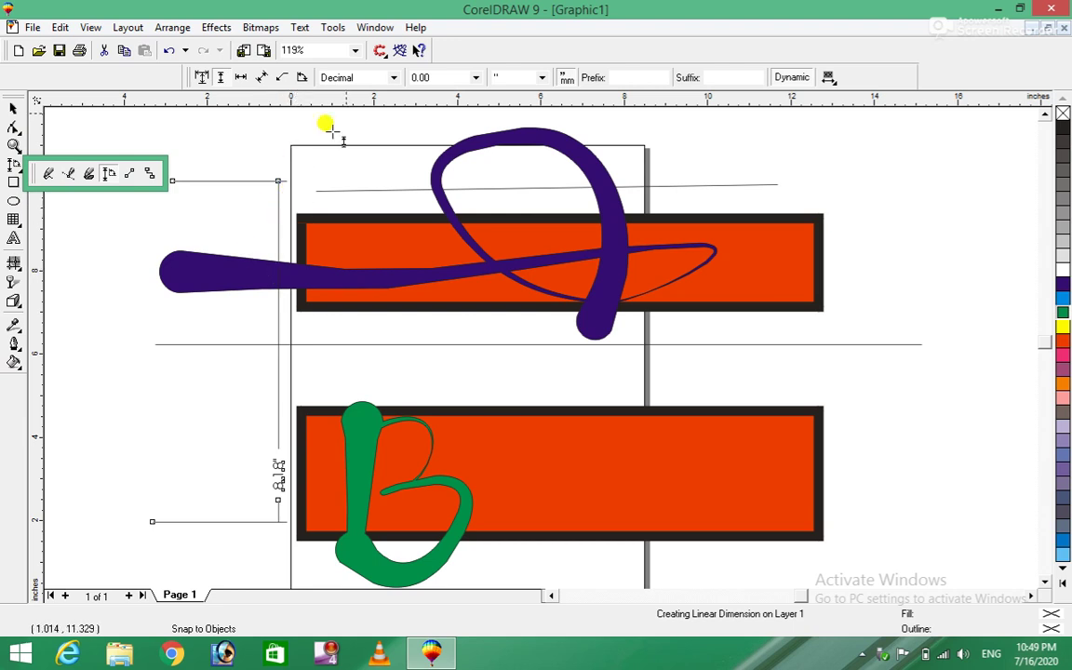
click(240, 79)
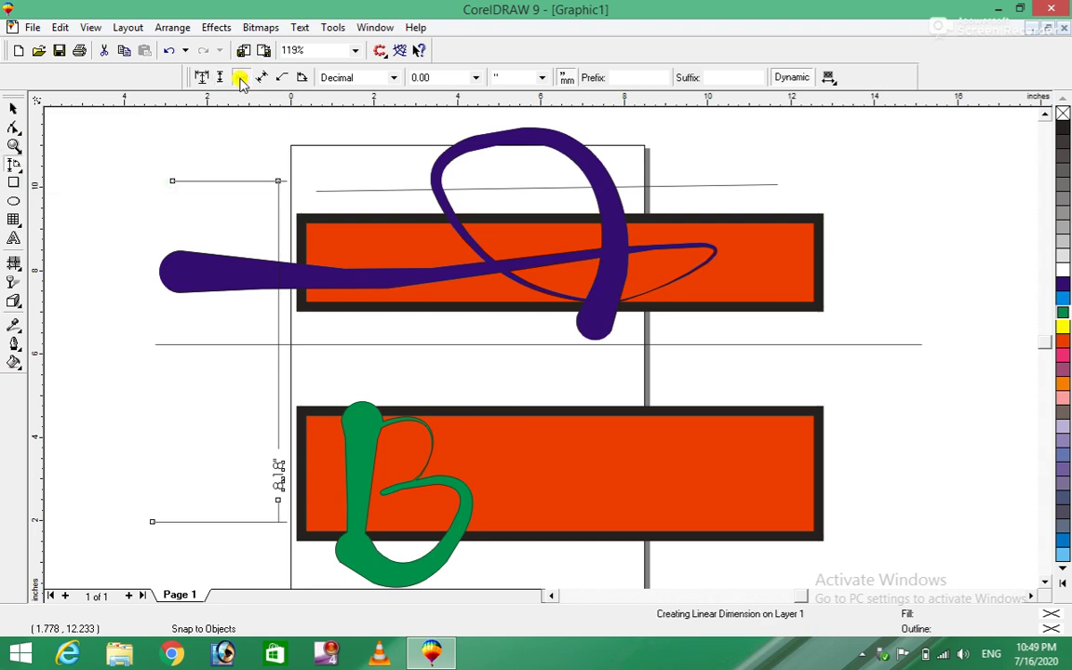
click(121, 271)
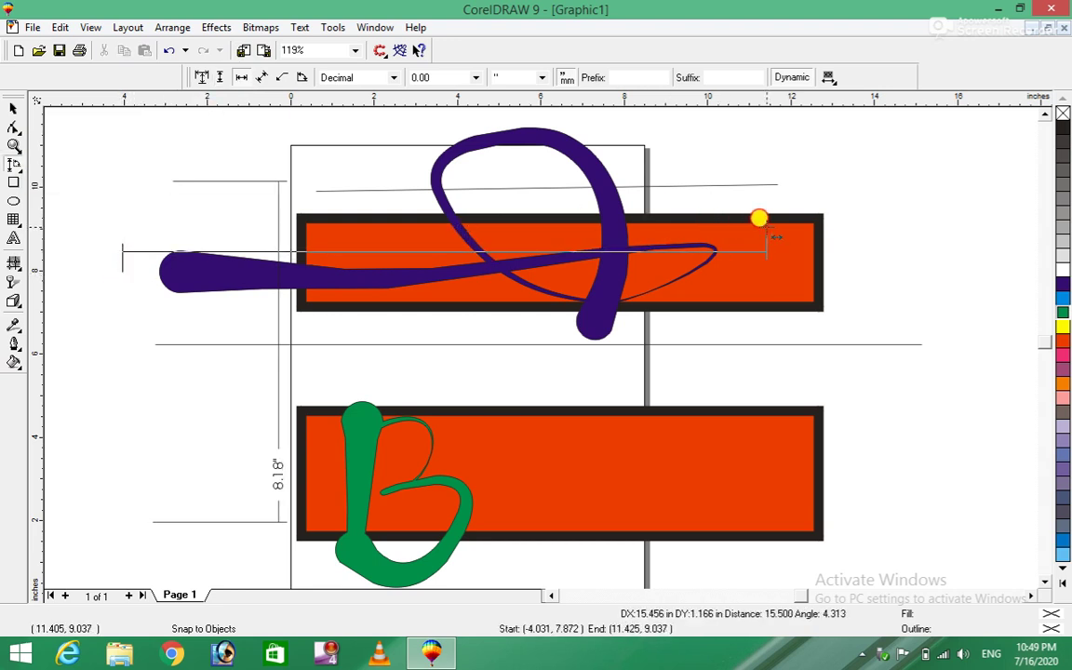
click(765, 226)
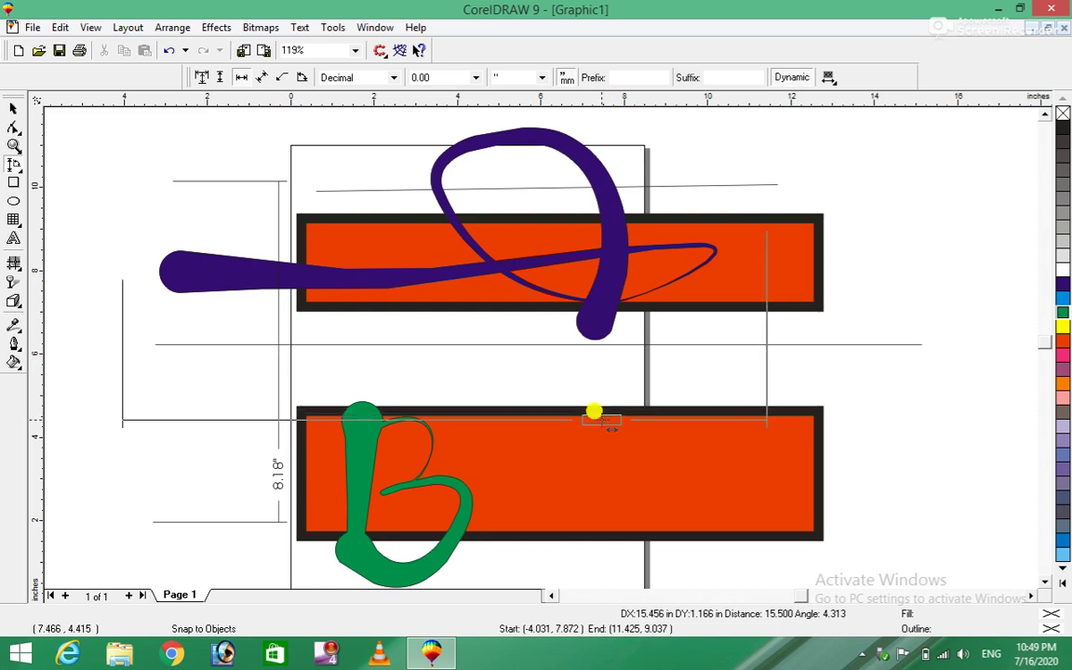
click(596, 533)
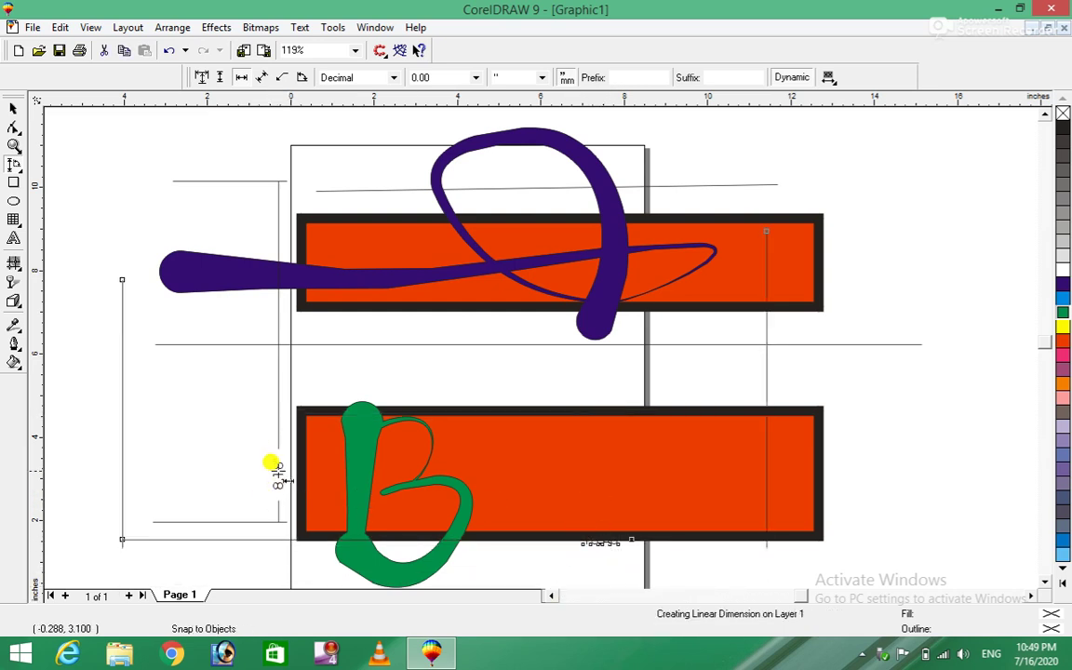
click(12, 112)
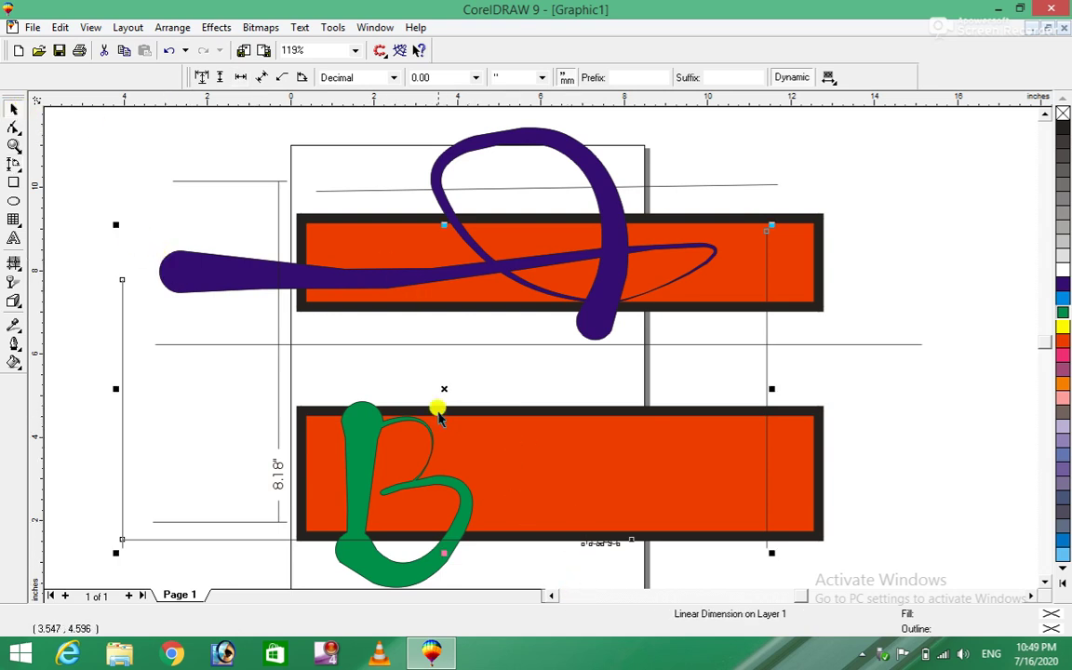
mouse_move(444, 390)
mouse_down()
mouse_move(422, 191)
mouse_move(416, 226)
mouse_up()
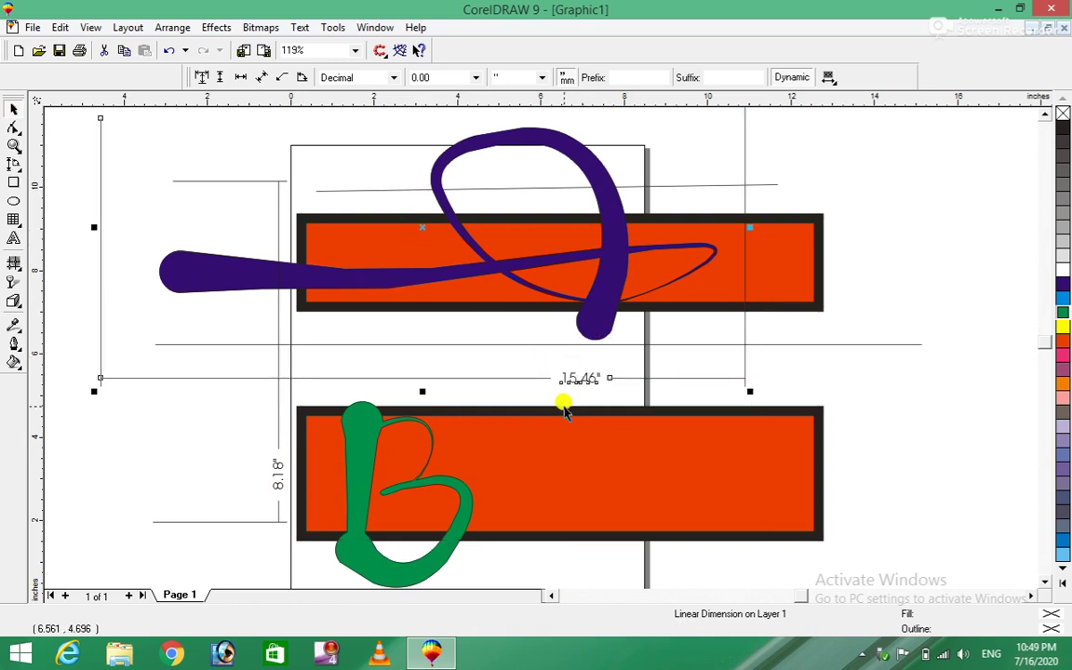
click(916, 370)
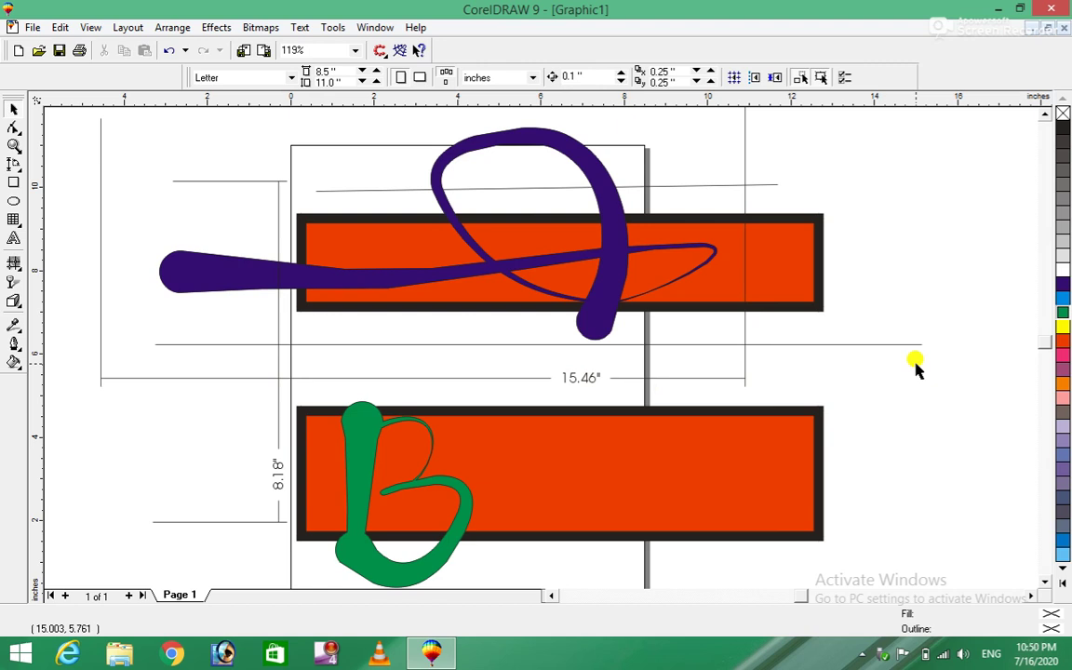
Step: Undo the earlier drawing work to clear the page
key(Tab)
key(Delete)
key(Tab)
key(Delete)
key(Tab)
key(Delete)
key(Tab)
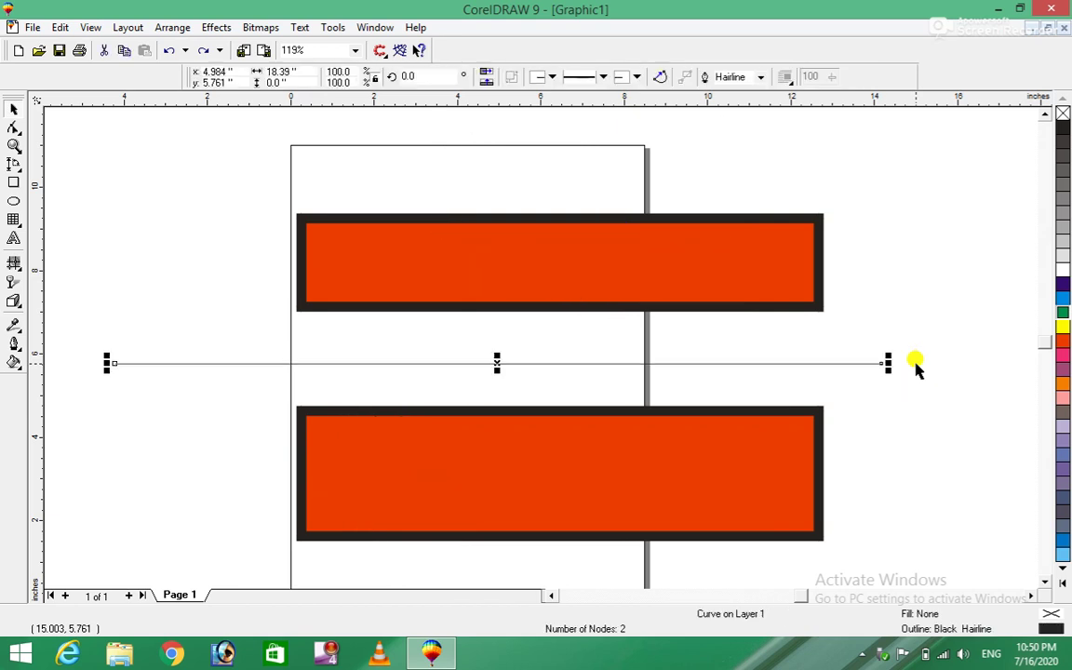
key(ctrl+z)
key(ctrl+z)
key(ctrl+z)
key(ctrl+z)
key(ctrl+z)
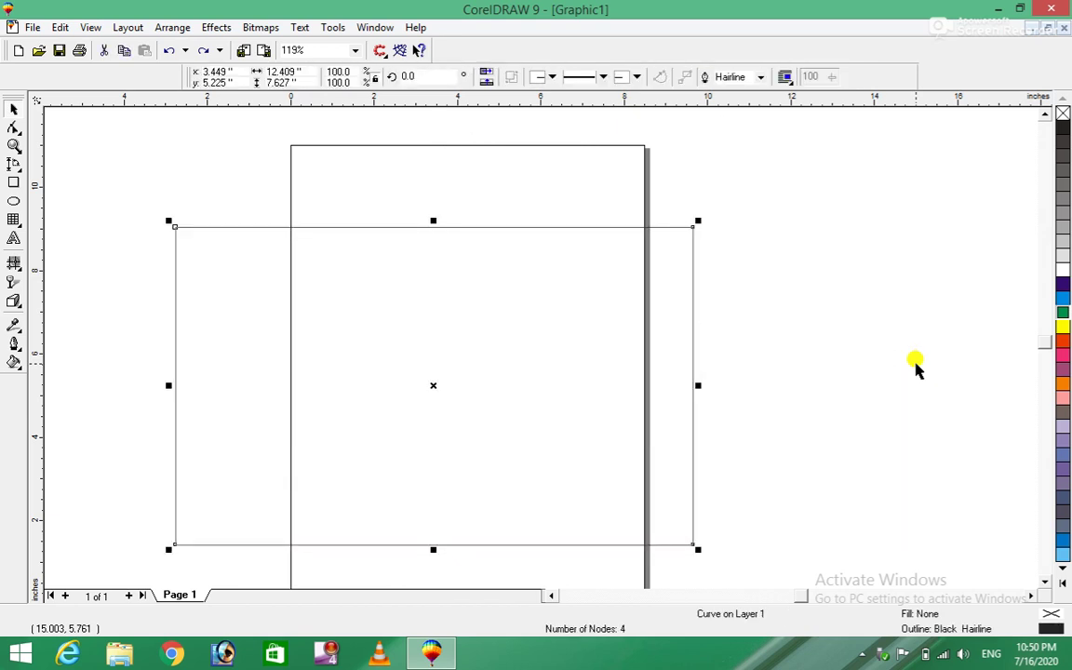
key(ctrl+z)
key(ctrl+z)
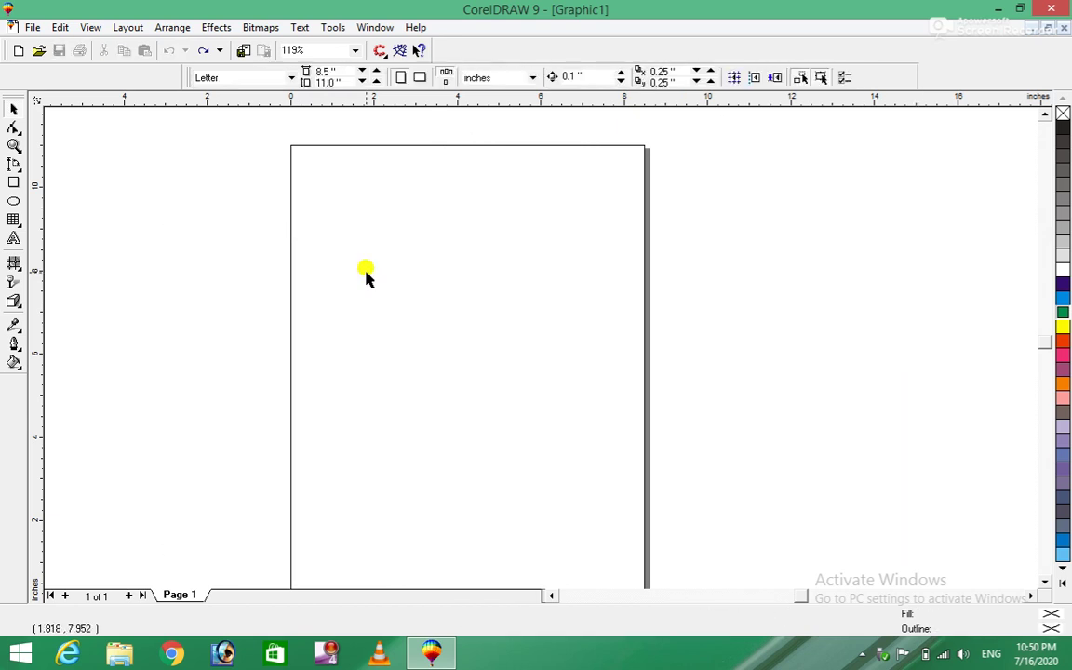
Step: Draw an 18.29" horizontal dimension across the page
click(14, 164)
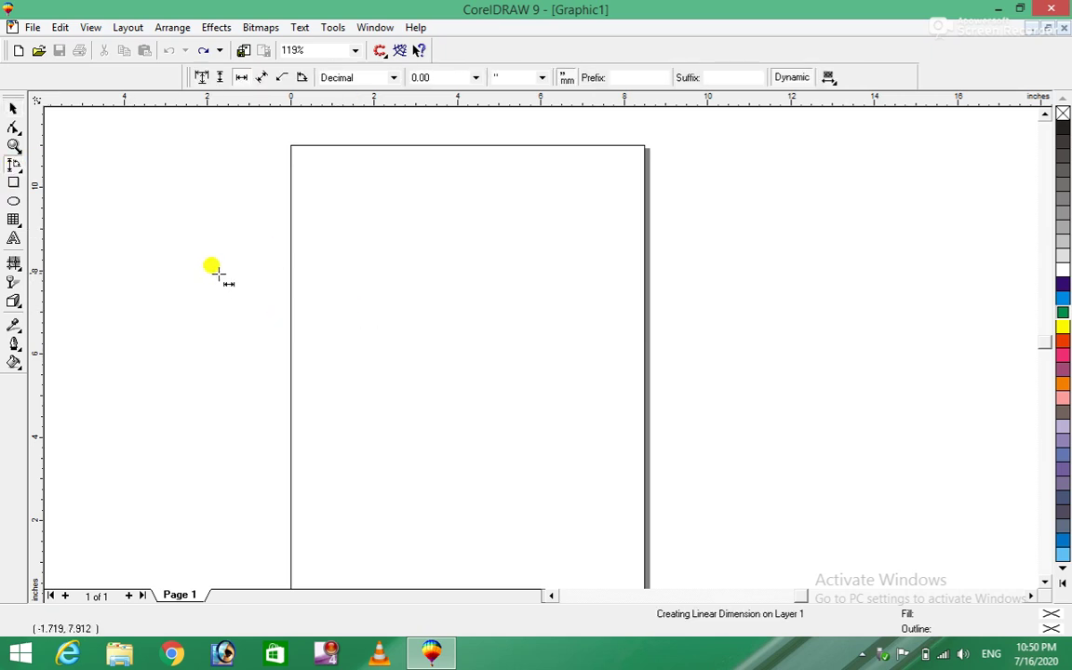
mouse_move(199, 191)
mouse_down()
mouse_move(416, 371)
mouse_move(933, 264)
mouse_move(957, 518)
mouse_up()
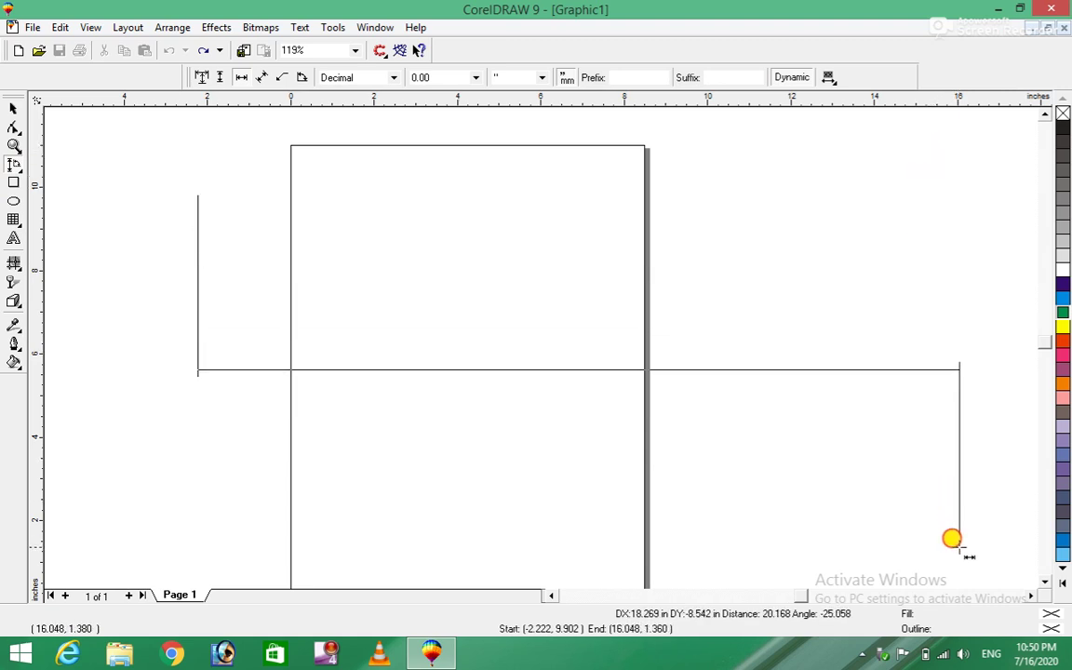
drag(950, 508, 917, 527)
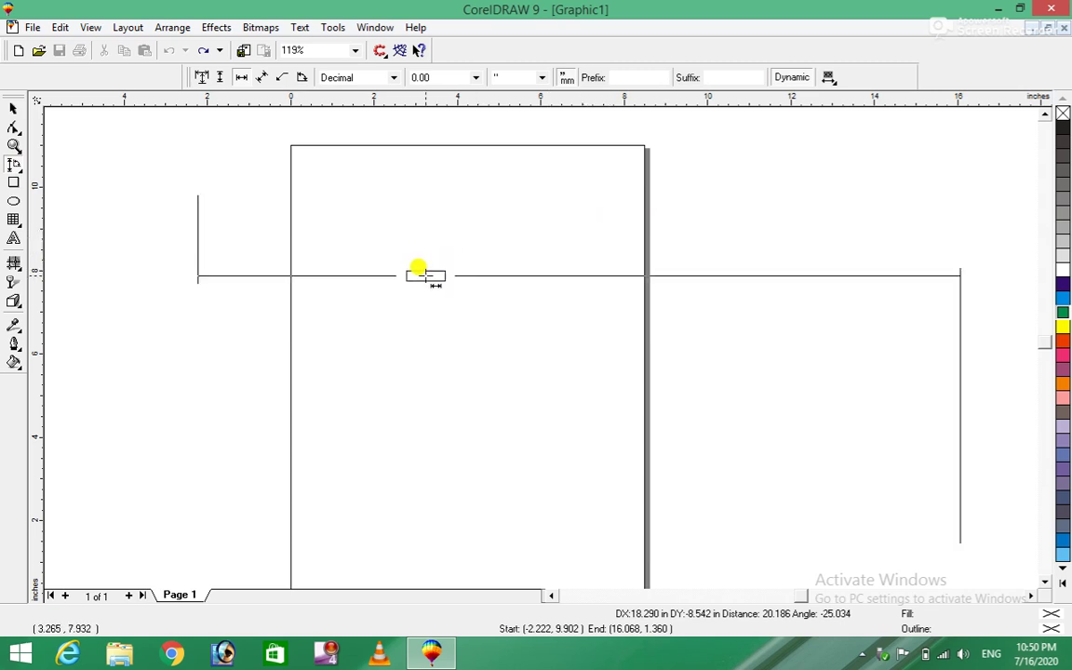
click(557, 249)
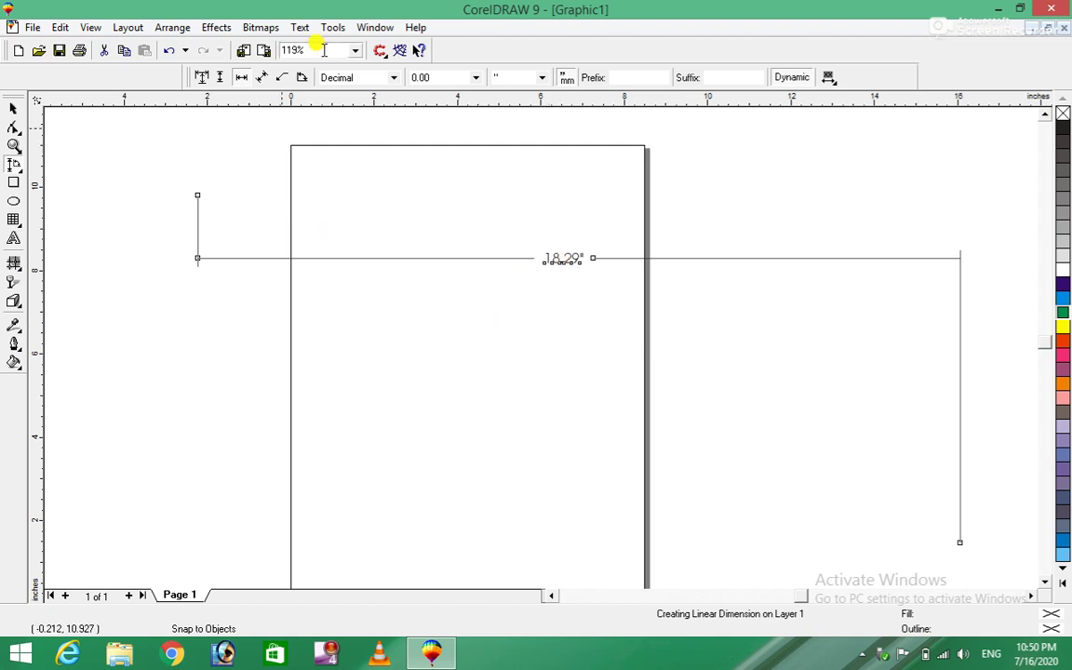
Step: Draw a 15.67" slanted dimension across the lower page
click(262, 77)
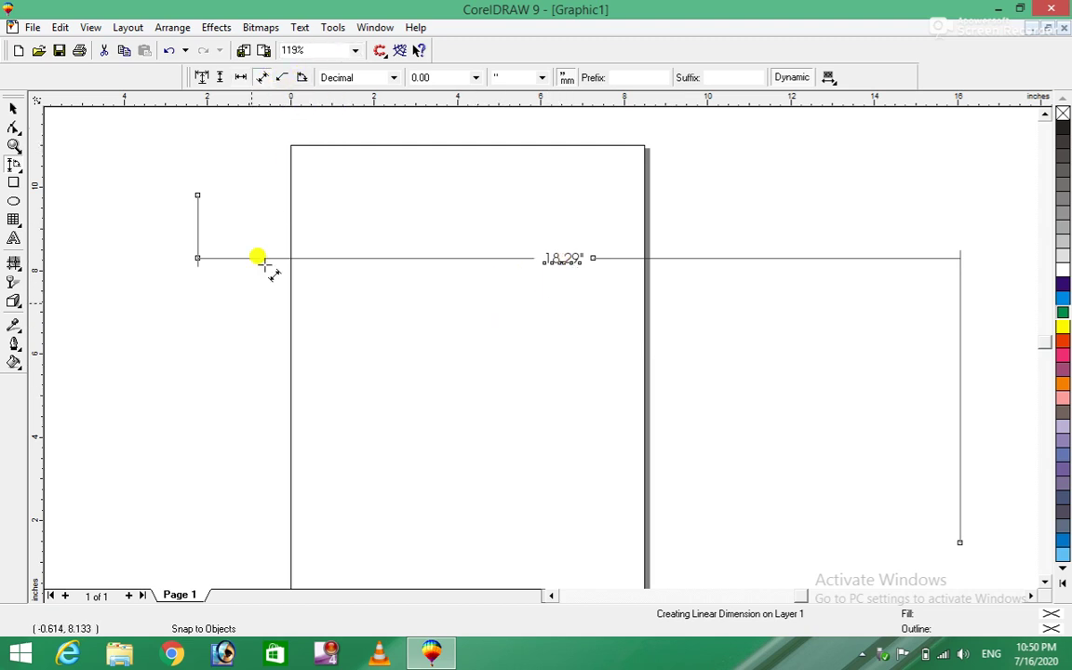
drag(202, 382, 848, 331)
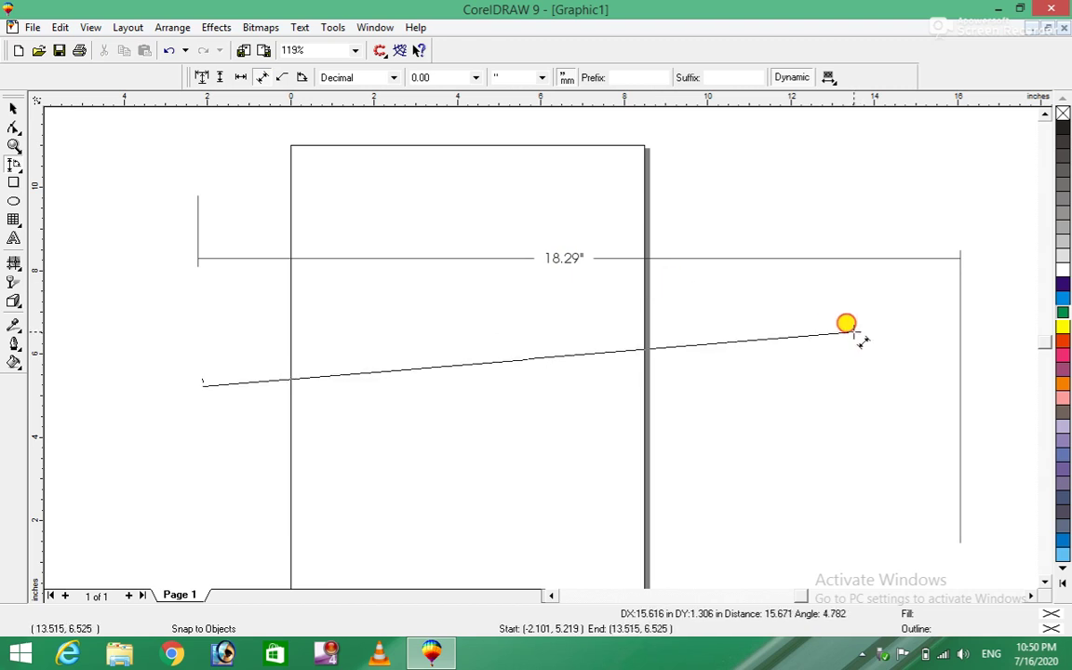
click(850, 332)
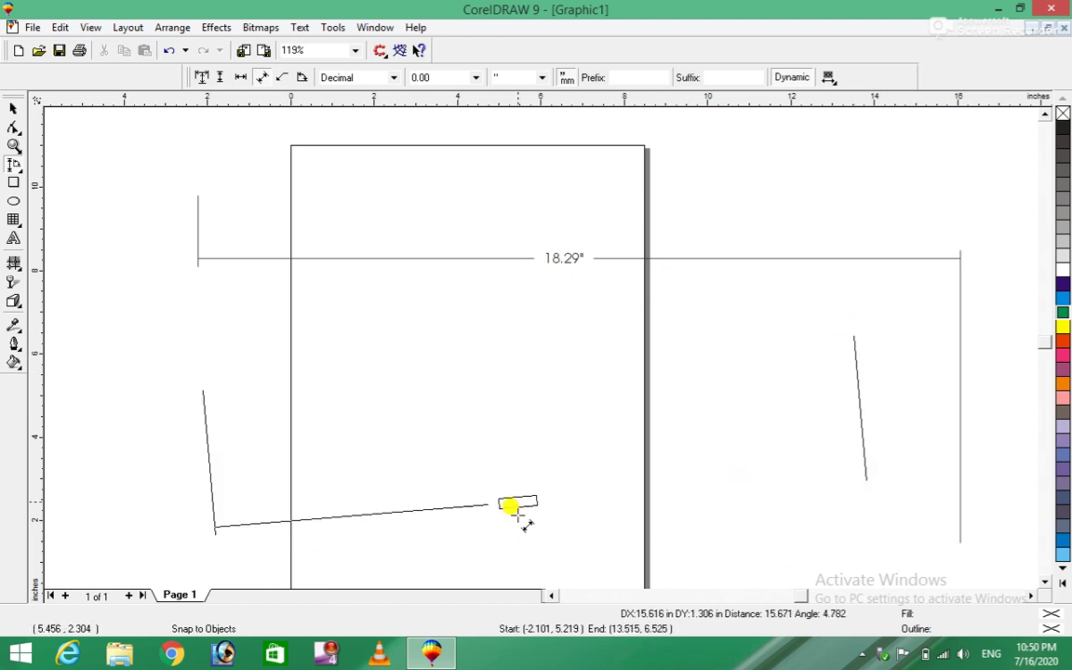
click(546, 503)
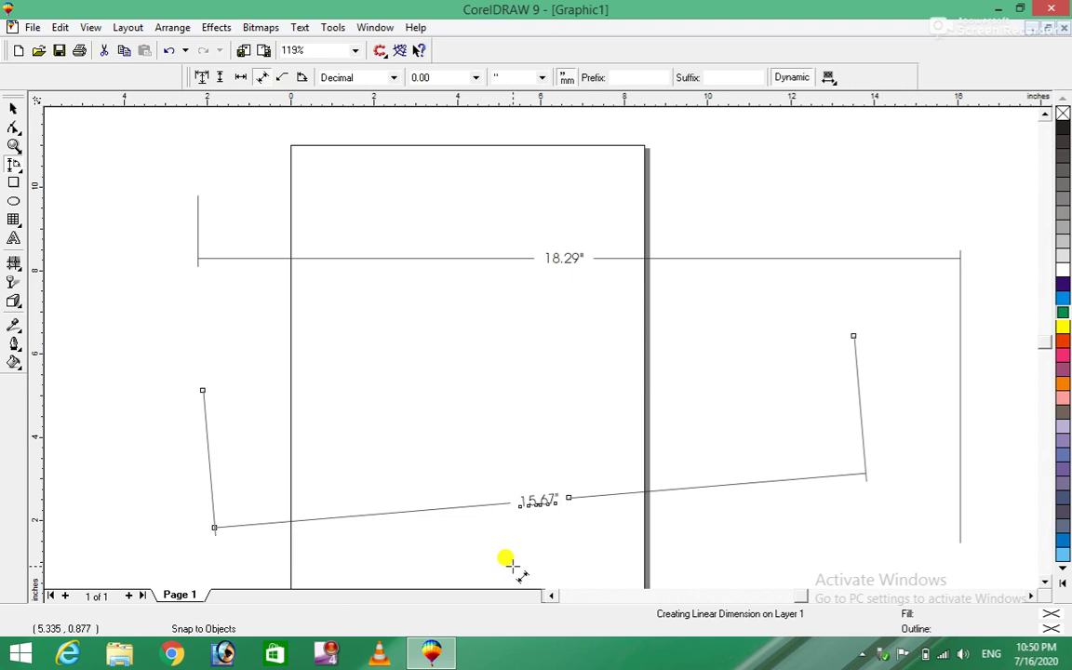
click(282, 77)
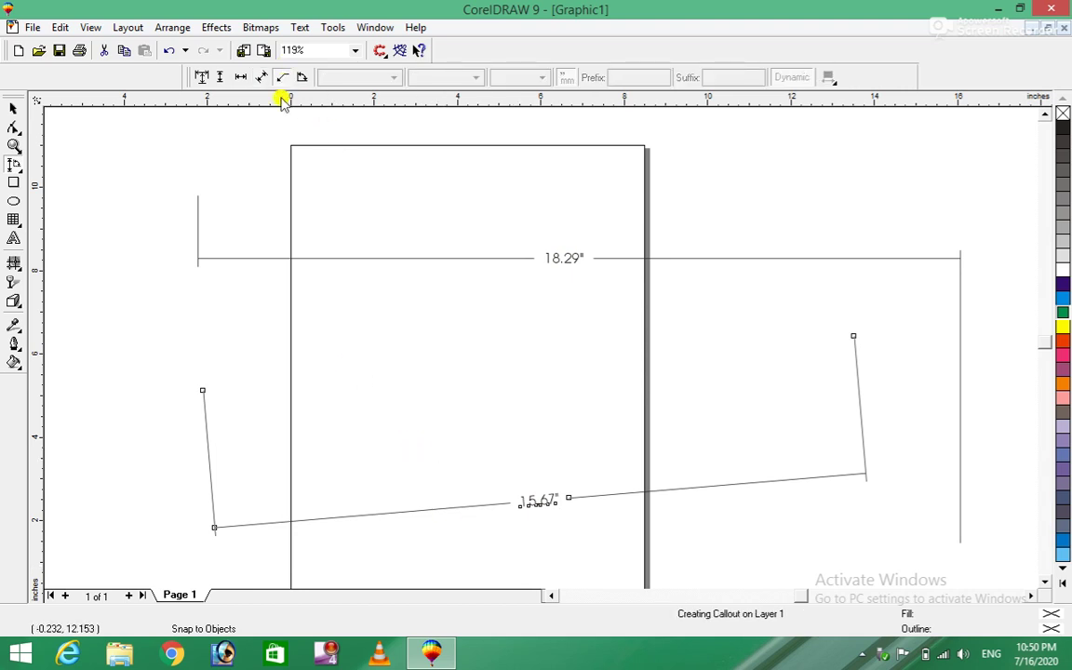
drag(216, 145, 573, 439)
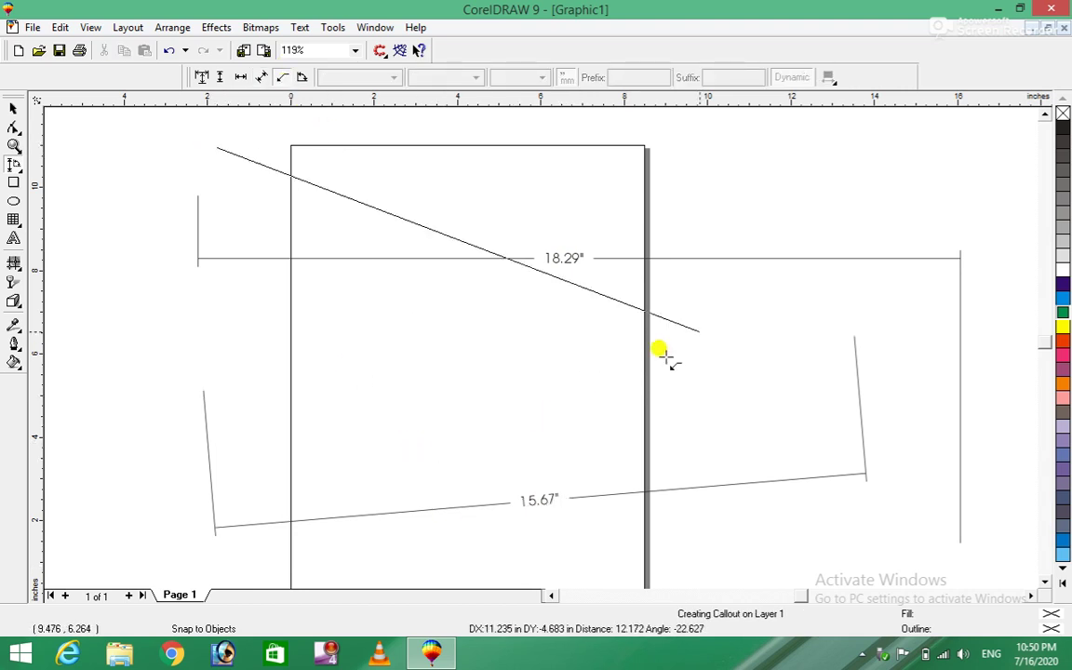
click(513, 493)
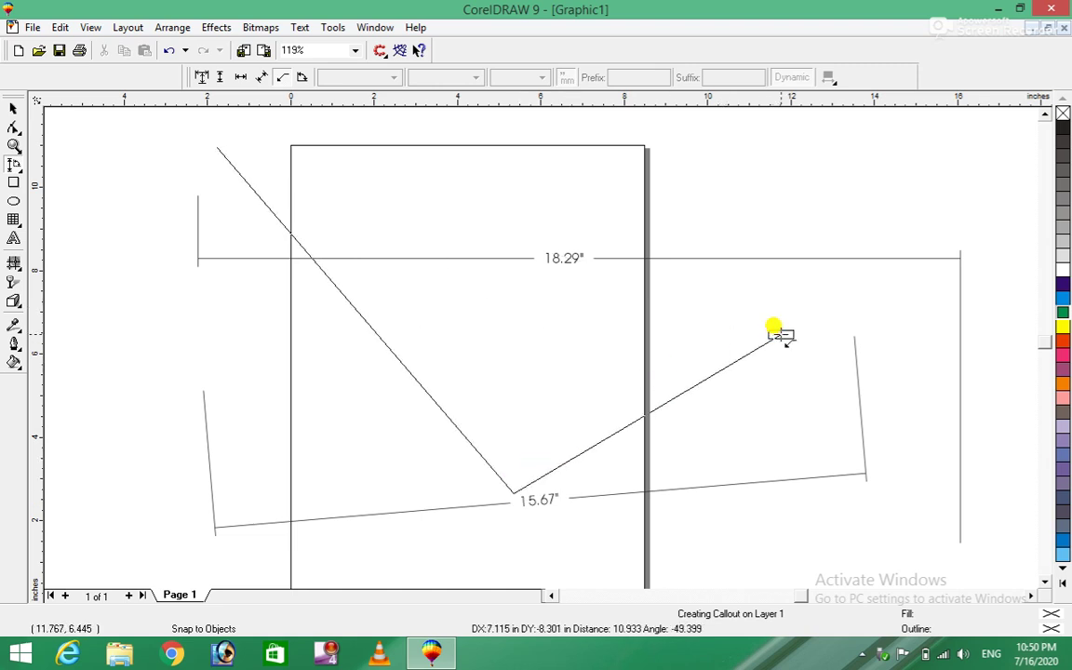
double_click(842, 321)
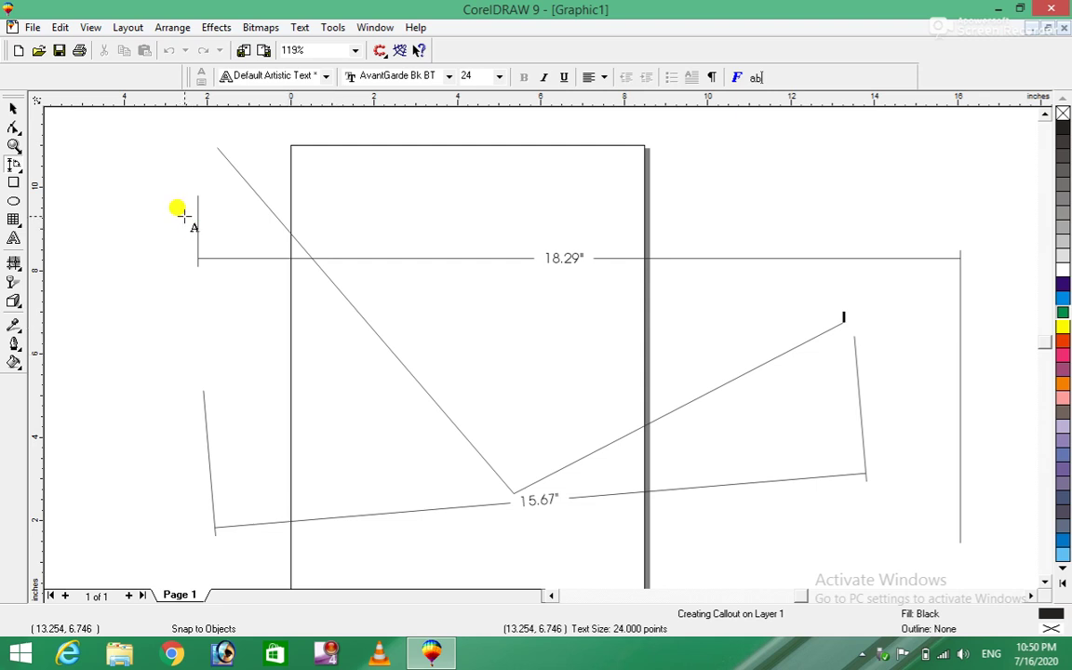
click(13, 109)
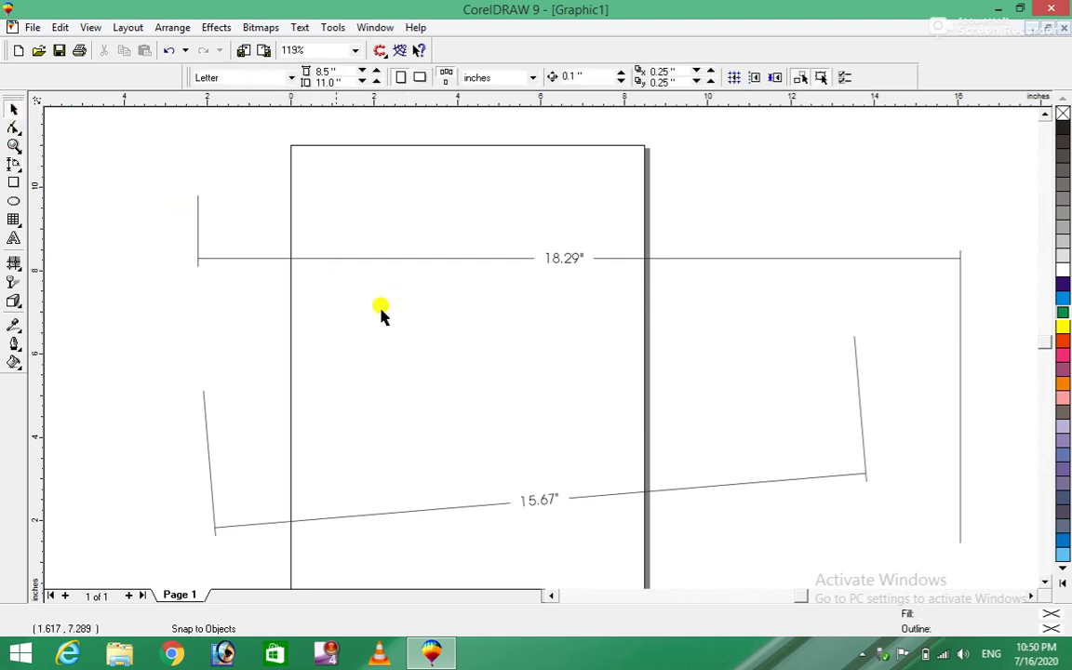
Step: Draw a straight connector and a right-angled elbow connector across the page
click(15, 166)
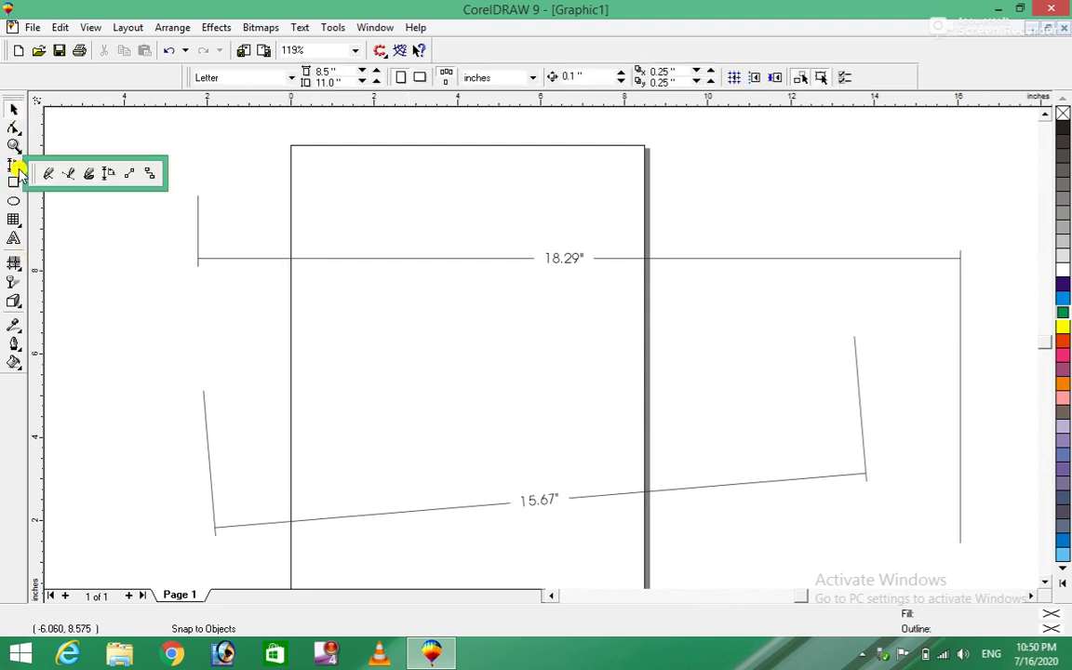
click(127, 173)
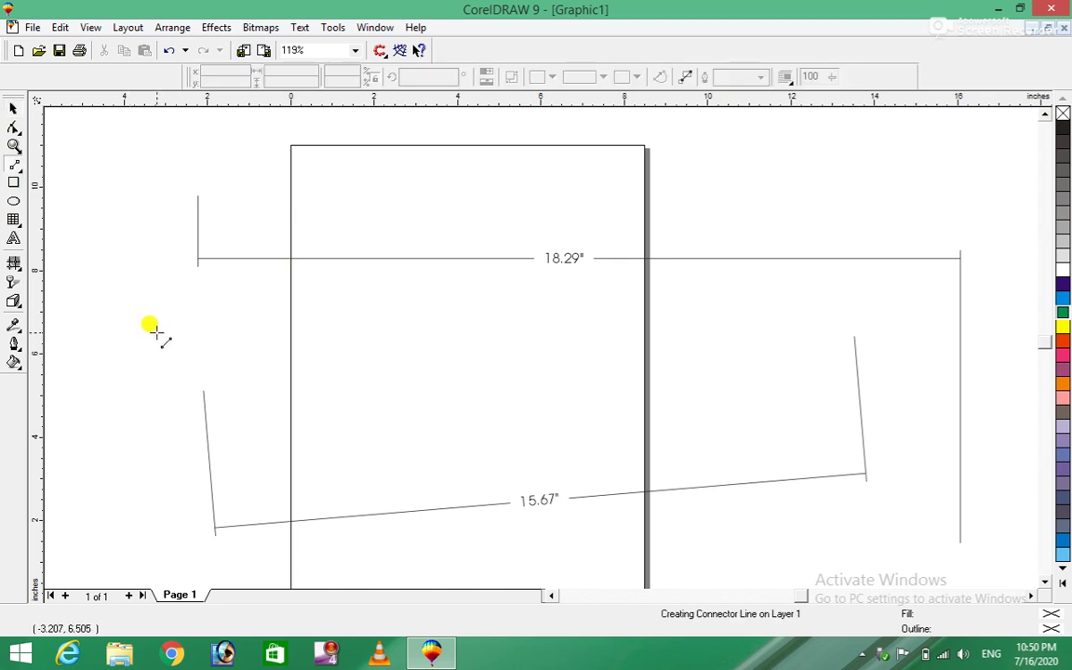
drag(157, 332, 735, 341)
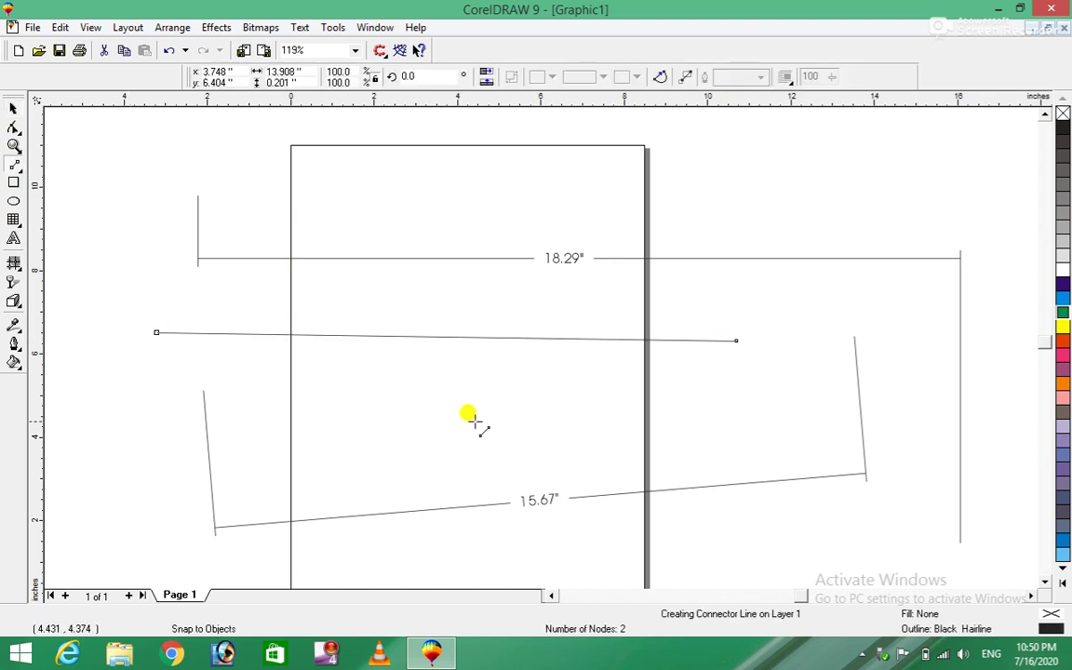
click(17, 169)
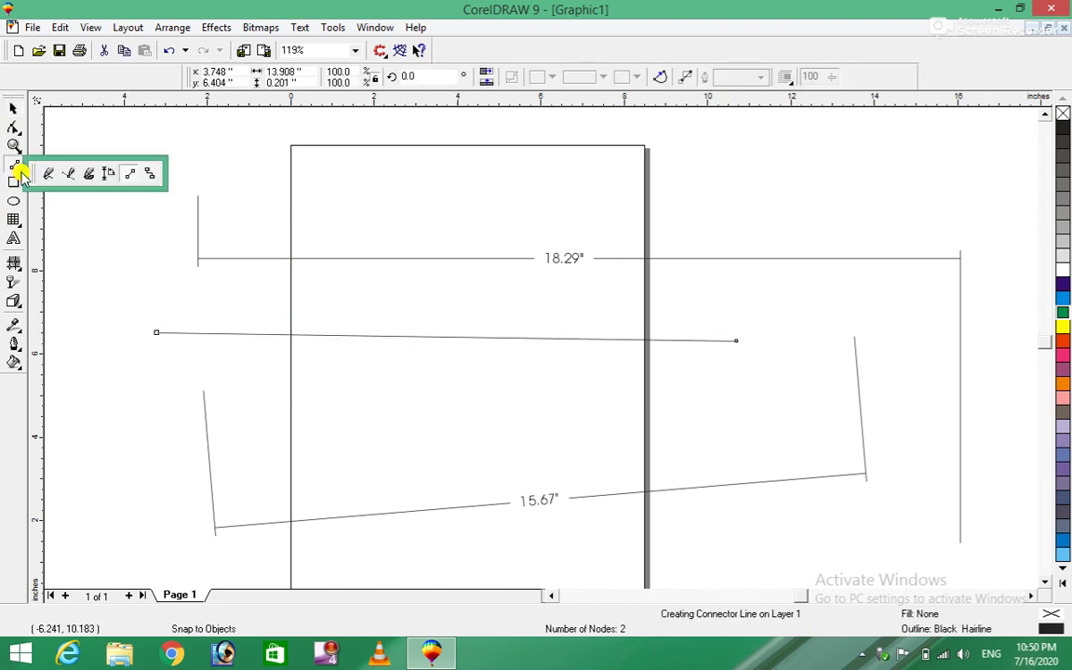
click(149, 173)
mouse_move(185, 281)
mouse_down()
mouse_move(860, 431)
mouse_move(838, 431)
mouse_up()
key(Escape)
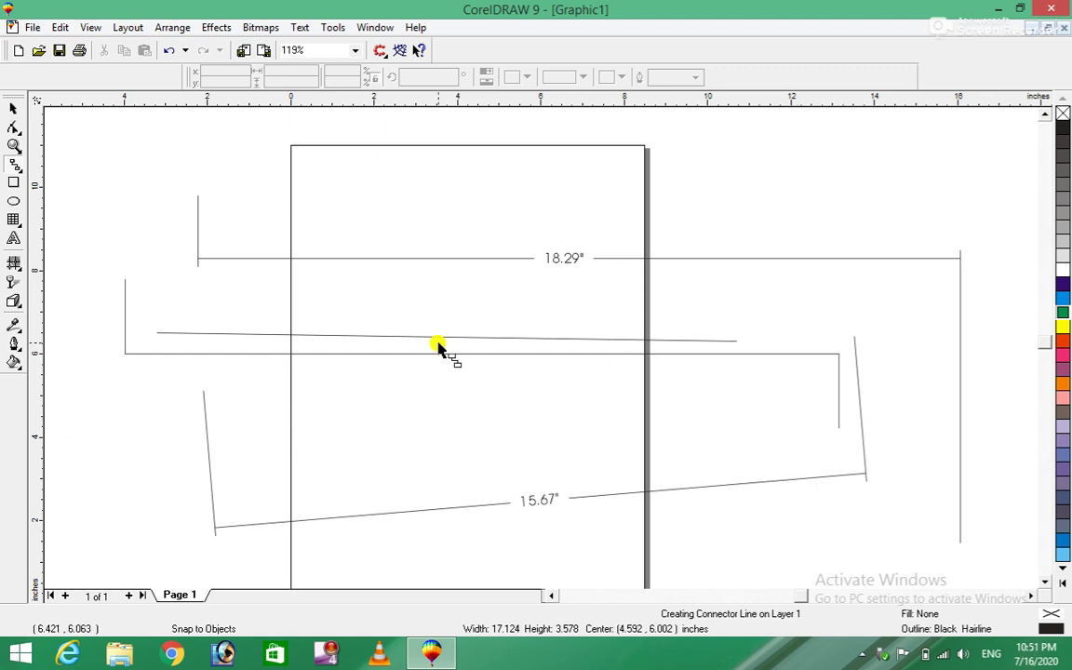
click(13, 108)
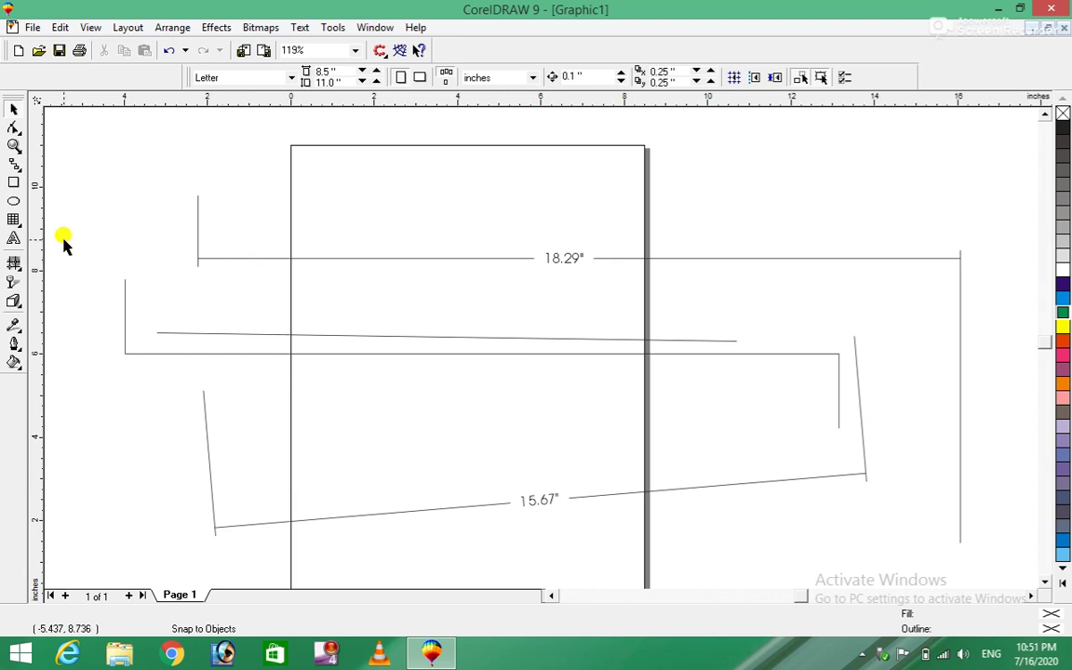
Step: Draw a large rectangle over the page and fill it dark blue
click(14, 165)
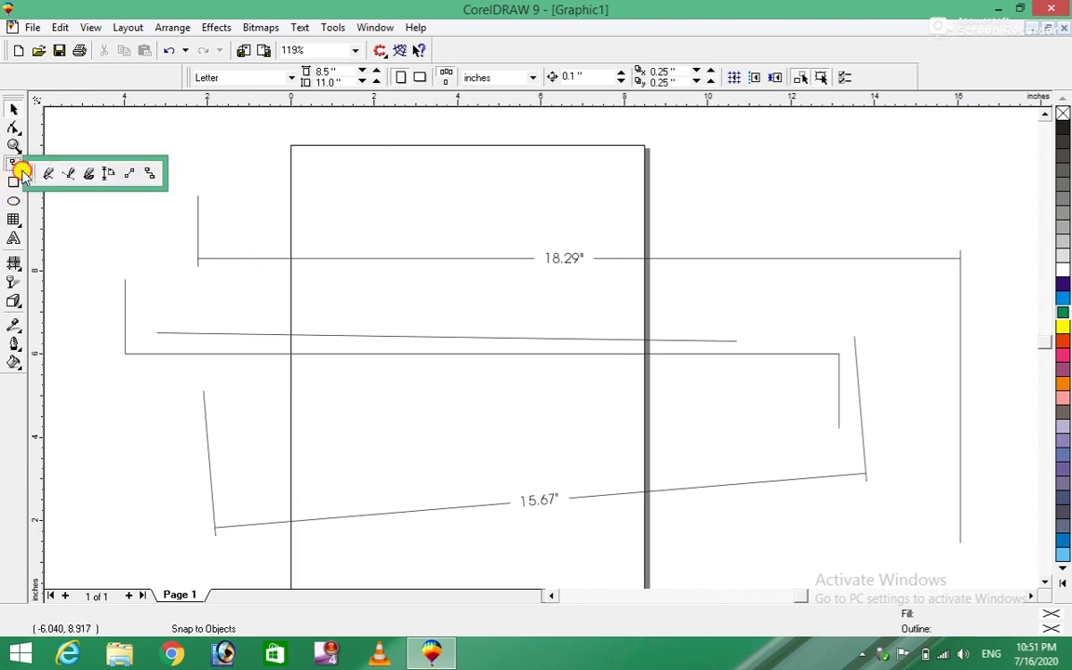
click(33, 175)
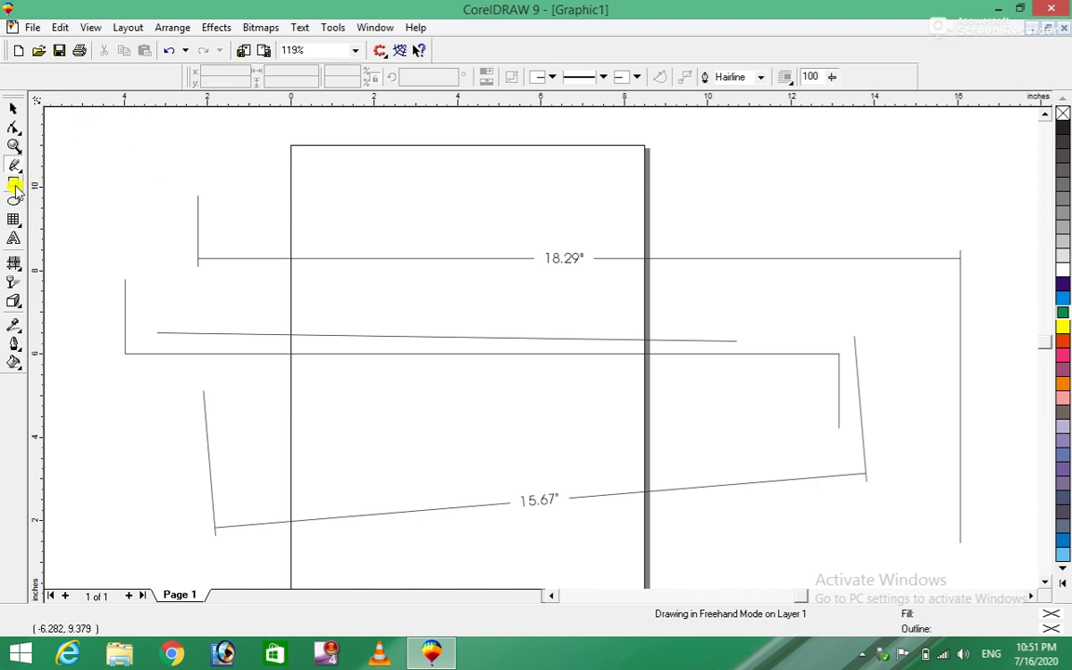
click(15, 186)
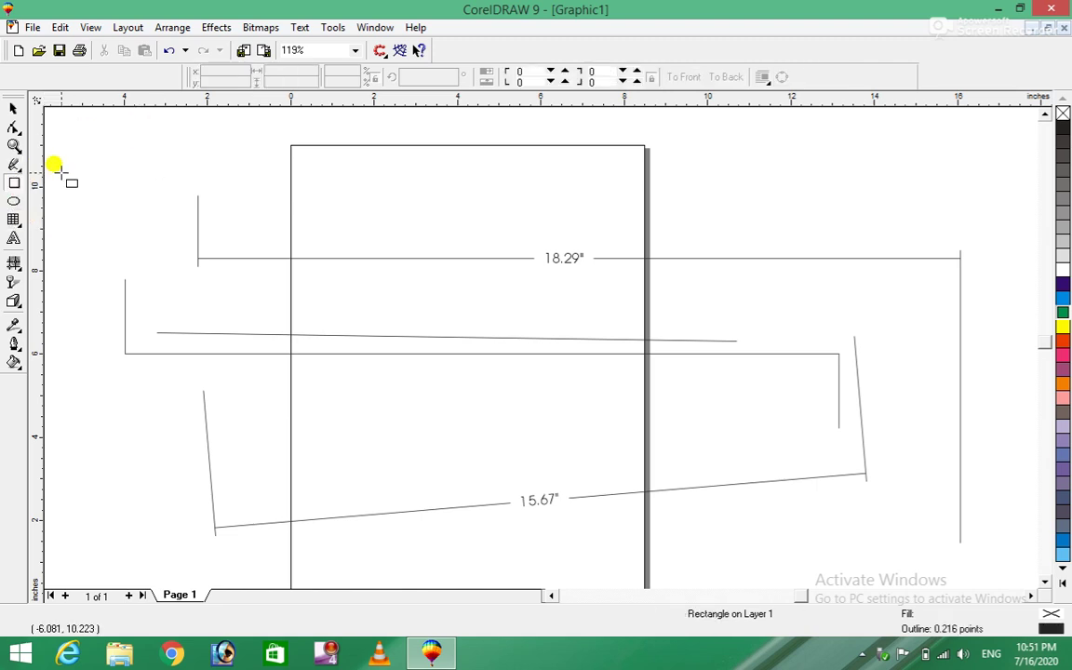
mouse_move(129, 174)
mouse_down()
mouse_move(324, 336)
mouse_move(707, 440)
mouse_up()
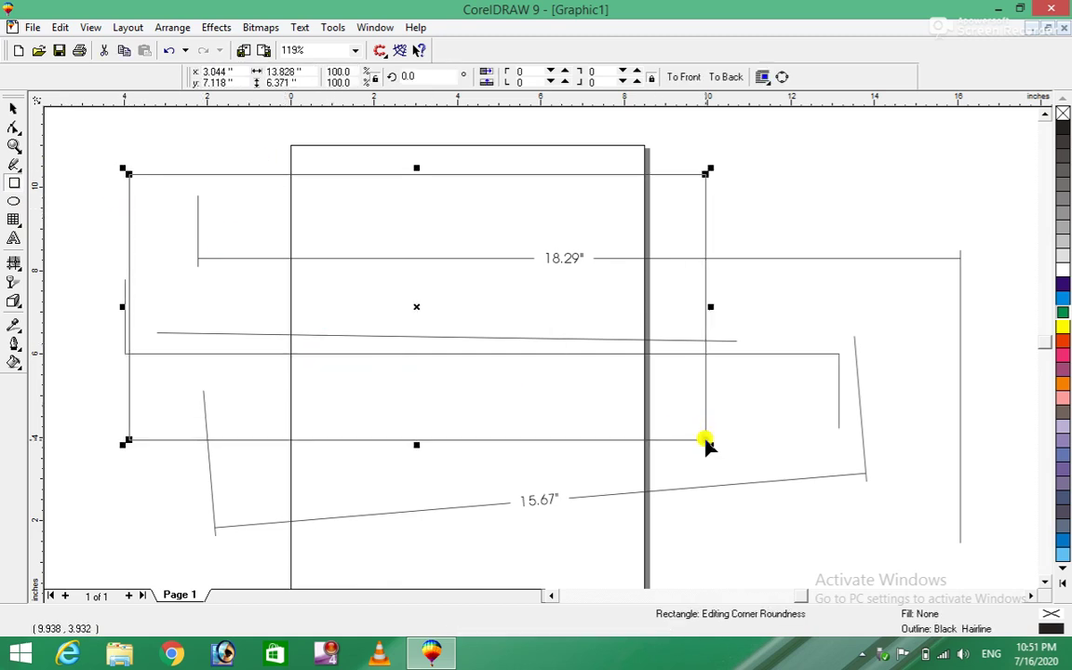
click(1063, 284)
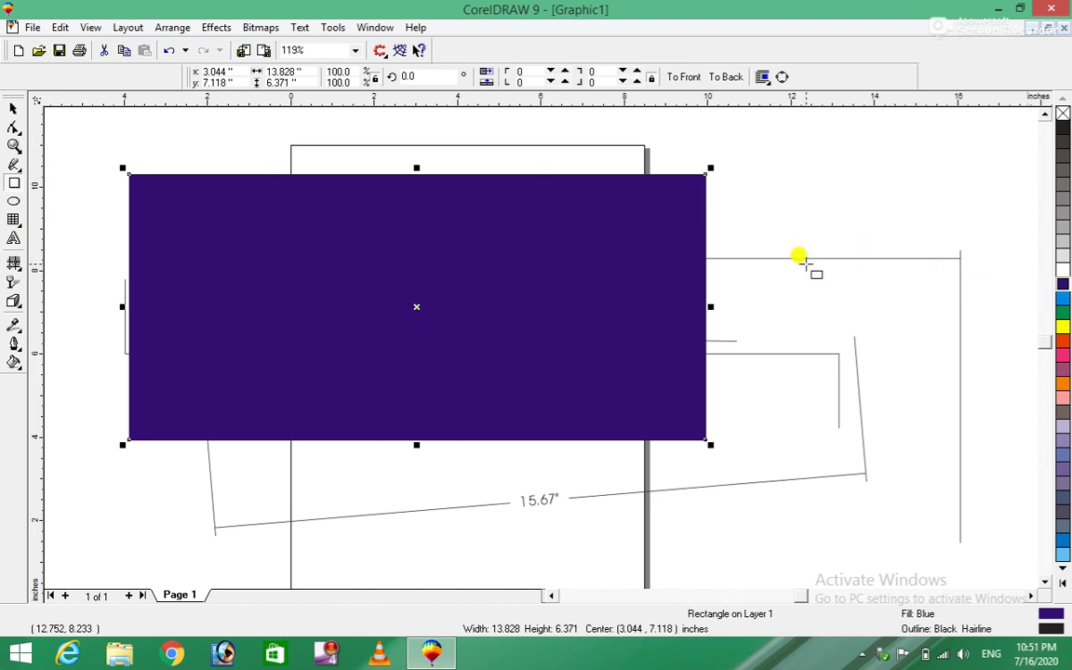
Step: Rotate the rectangle 90°, then undo everything back to a blank page
click(418, 77)
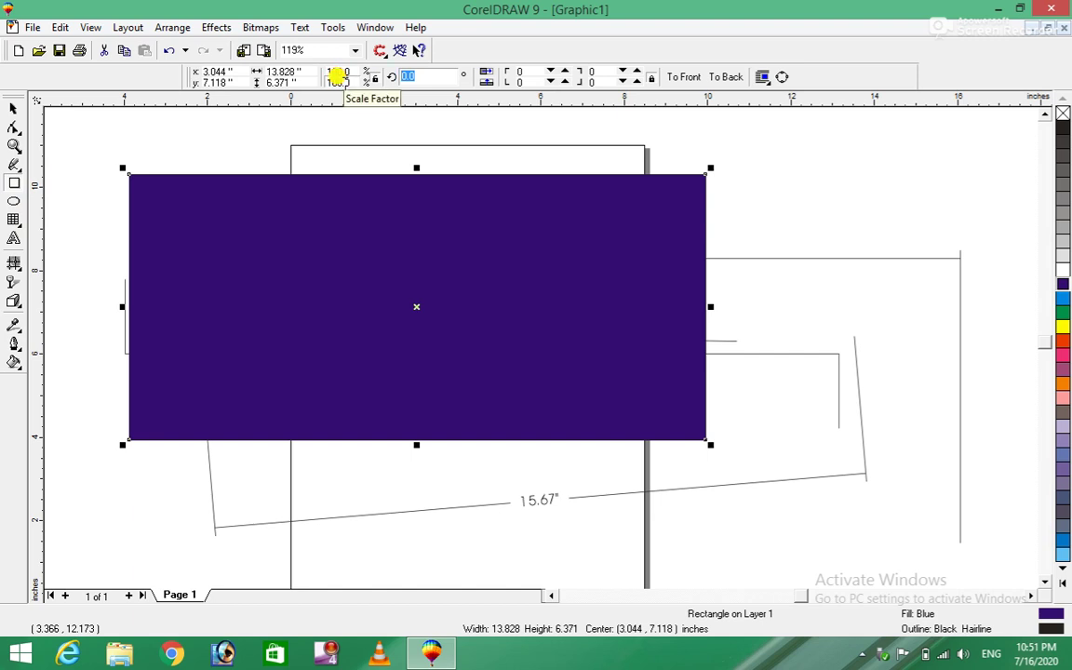
text(90)
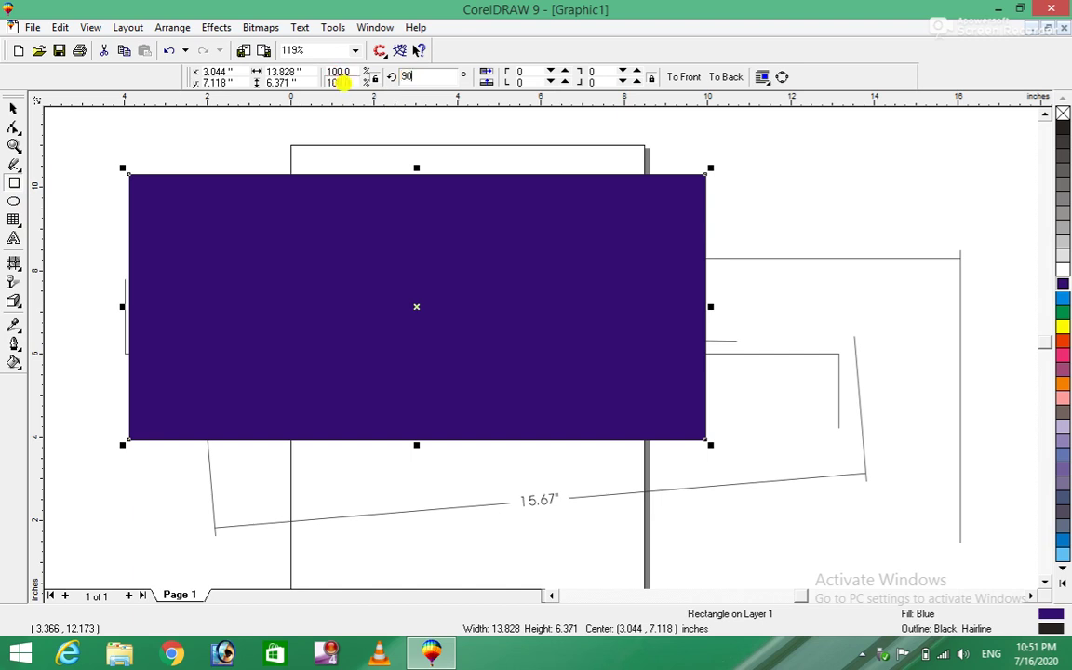
key(Return)
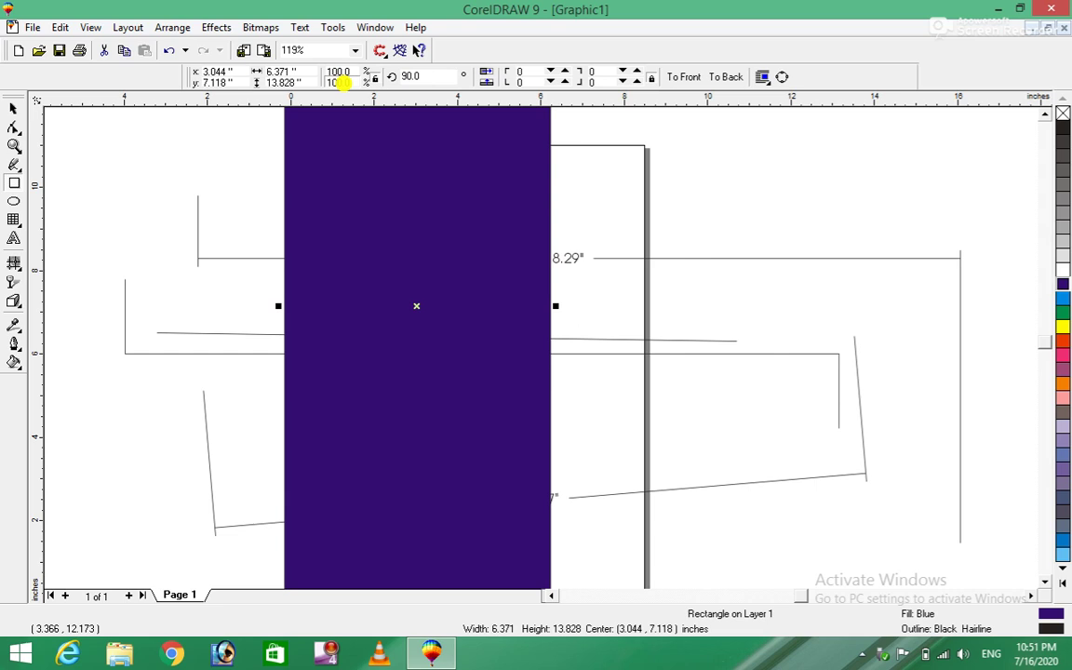
key(ctrl+z)
key(ctrl+z)
key(ctrl+z)
key(ctrl+z)
key(ctrl+z)
key(ctrl+z)
key(ctrl+z)
key(ctrl+z)
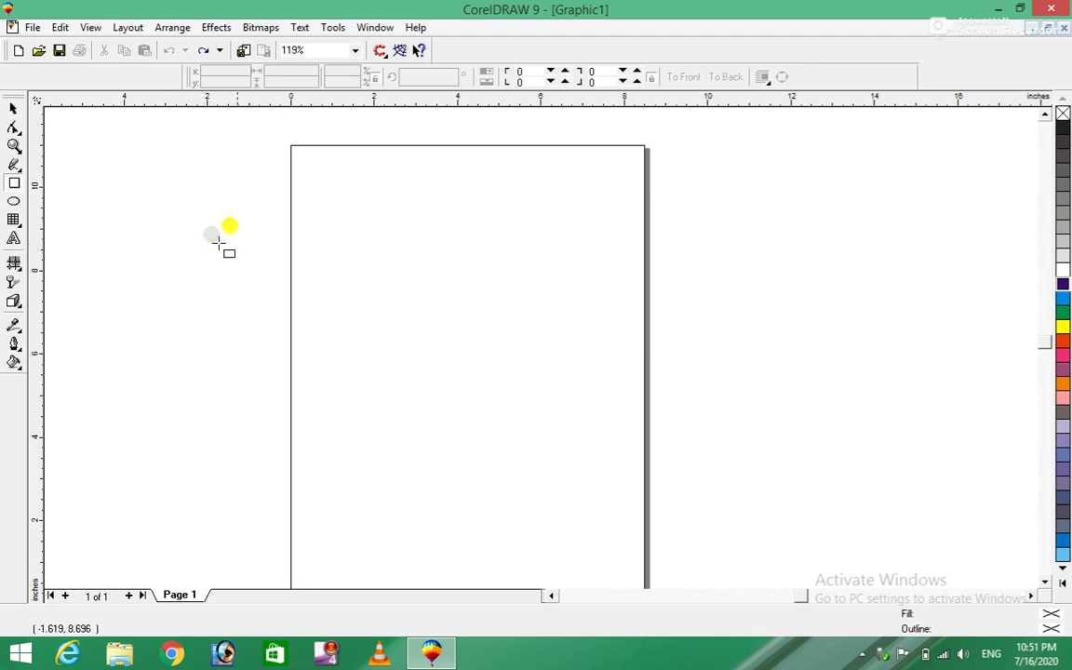
Step: Draw a rectangle and enter trial width and height values in the property bar
drag(216, 211, 550, 421)
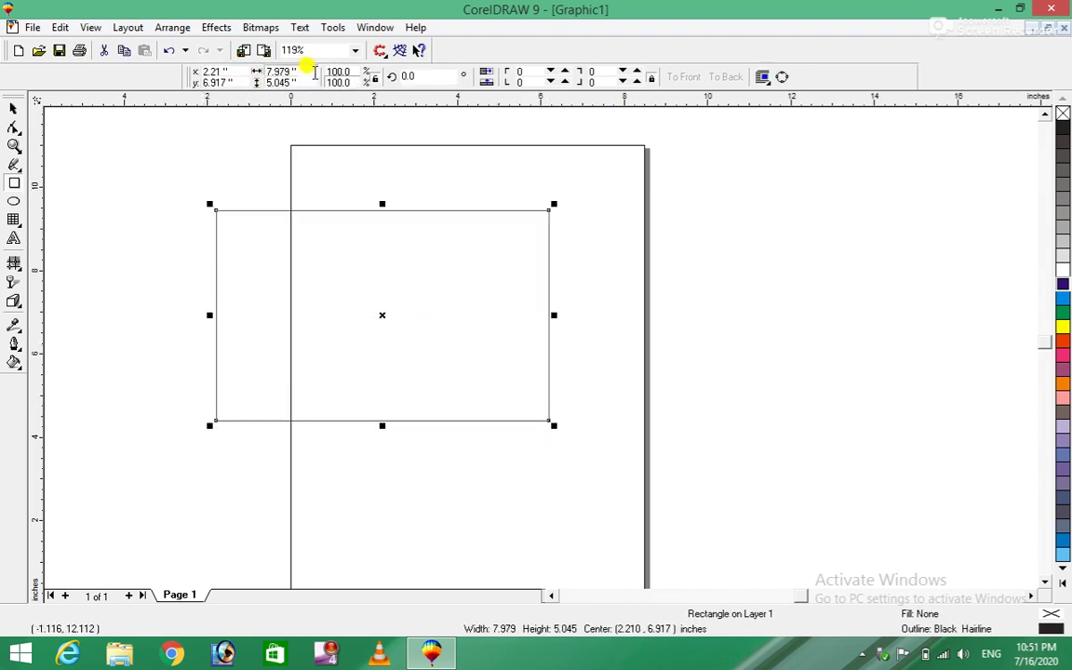
click(314, 75)
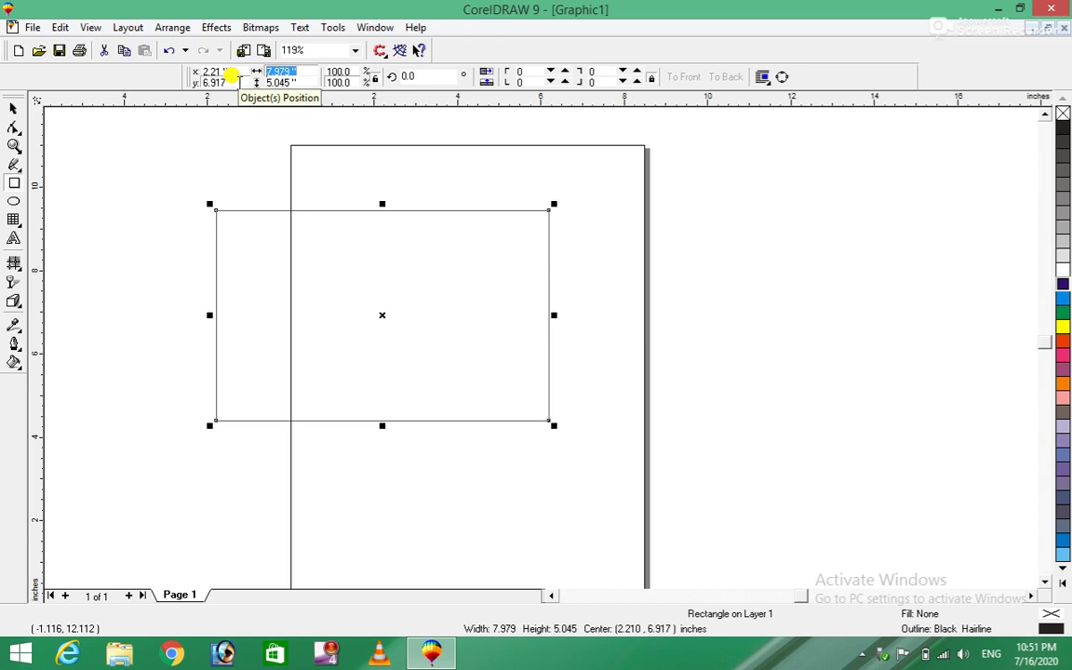
text(3)
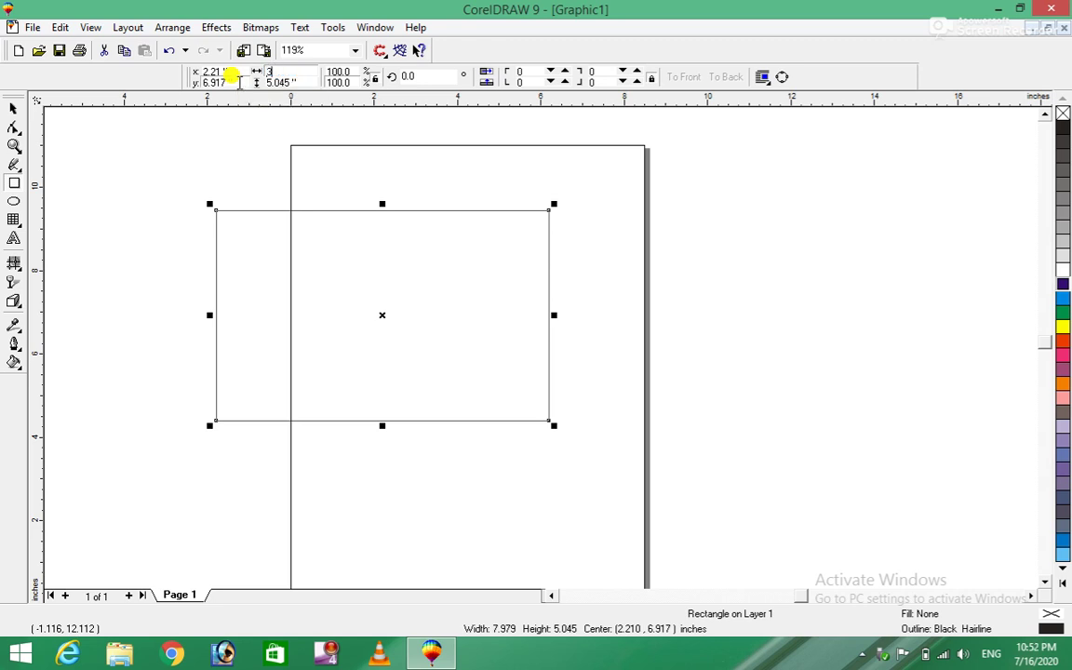
text(/5)
key(BackSpace)
key(BackSpace)
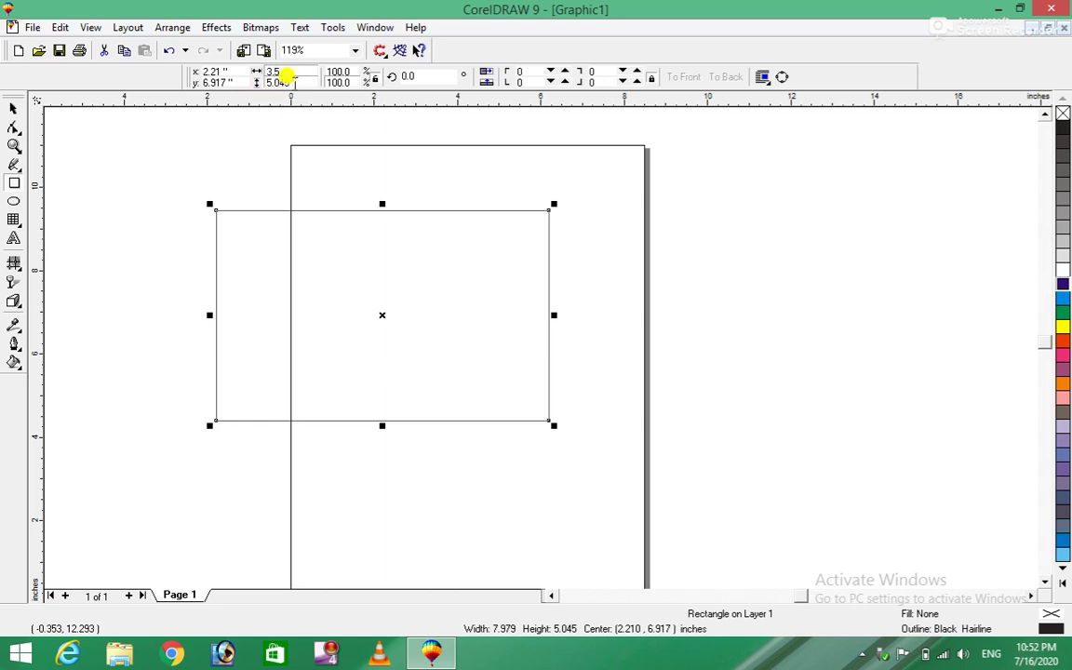
click(294, 74)
text(8.0 ")
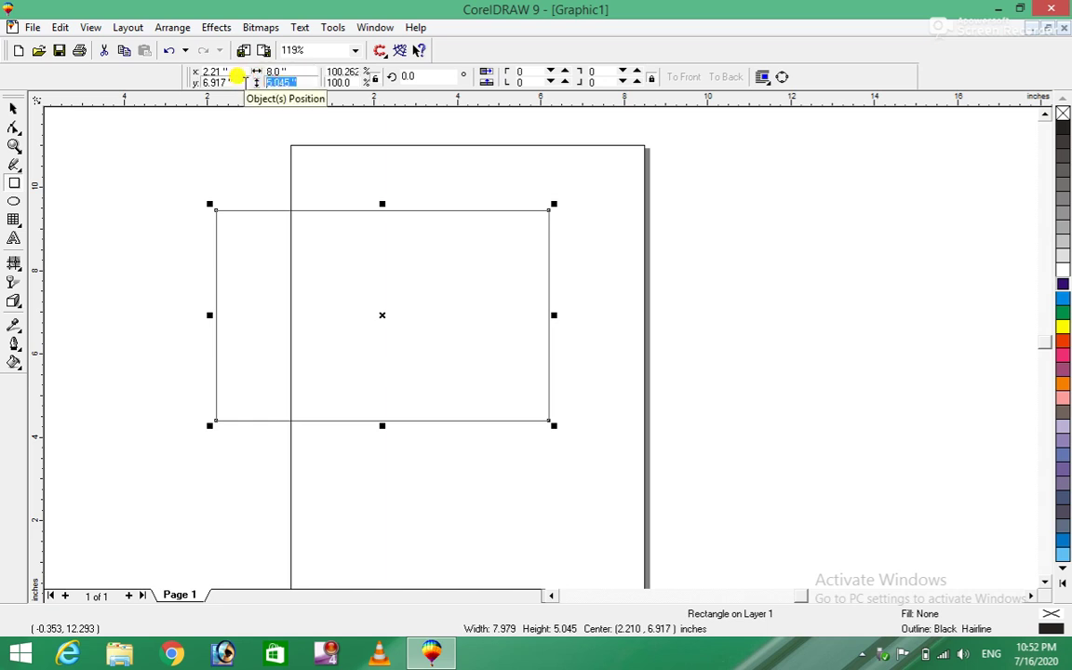
text(2.2)
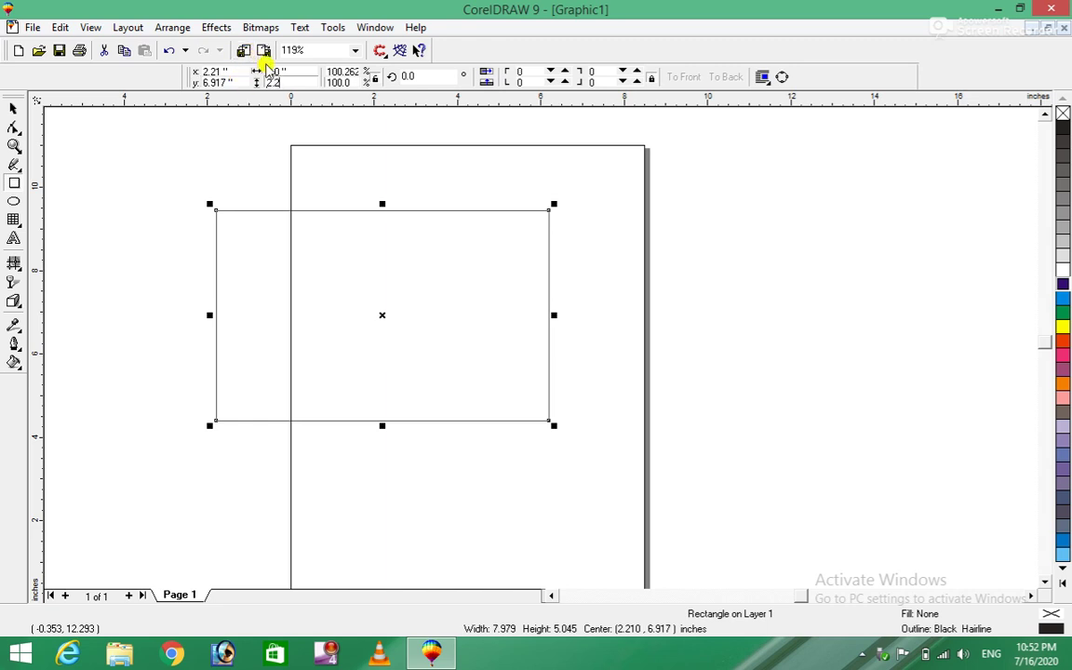
click(275, 64)
text(4)
key(Return)
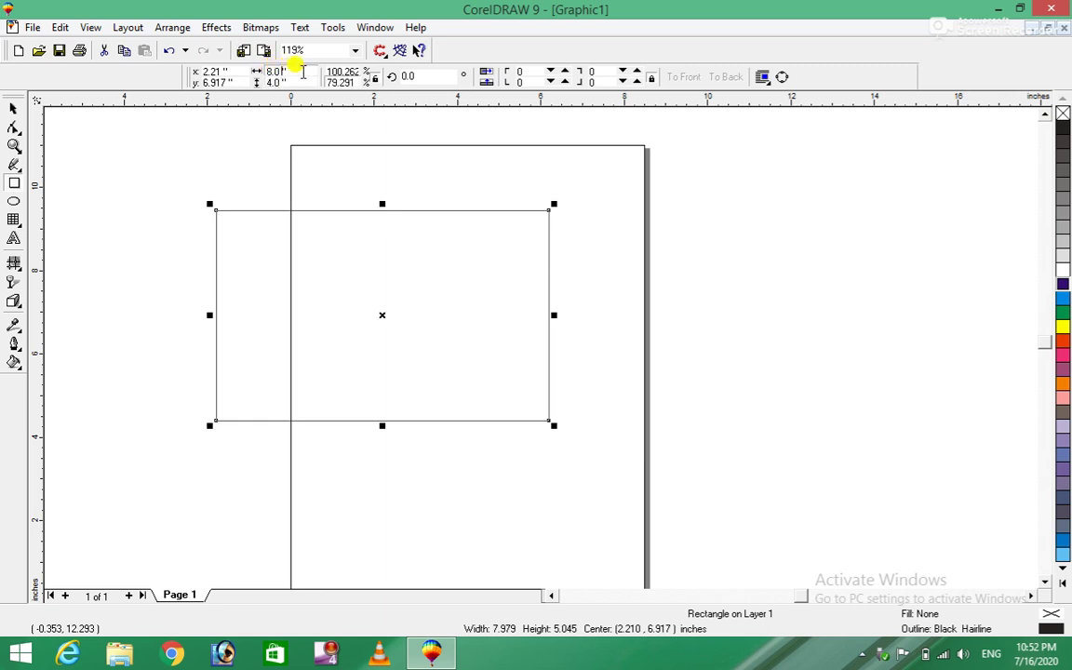
click(12, 108)
Step: Resize the rectangle to exactly 3.5 × 2.2 inches and deselect it
click(302, 280)
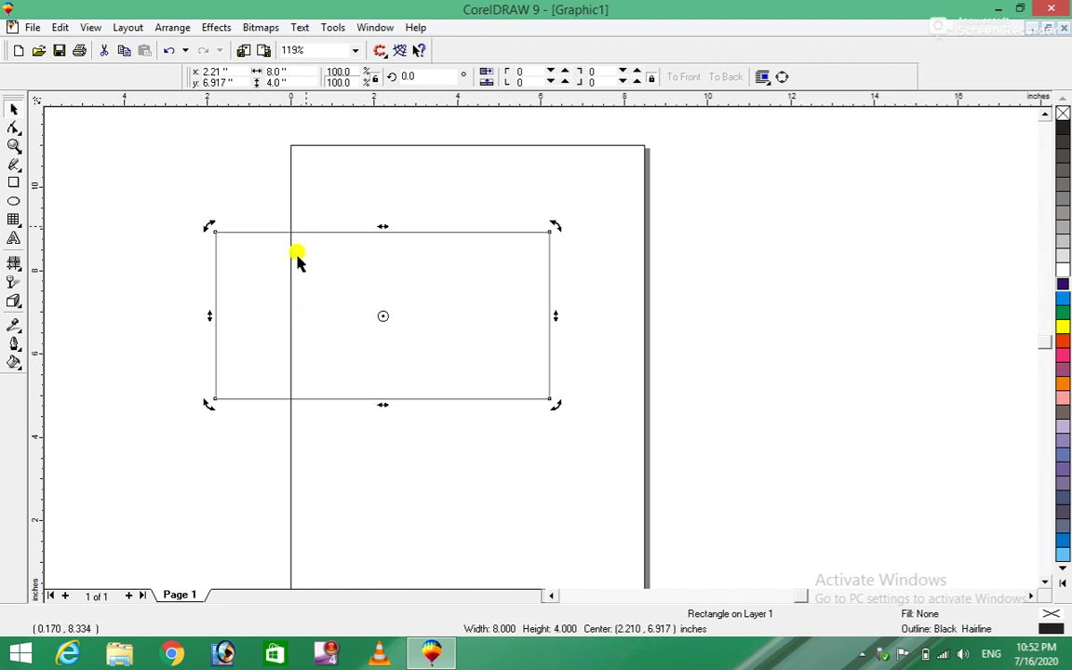
click(279, 72)
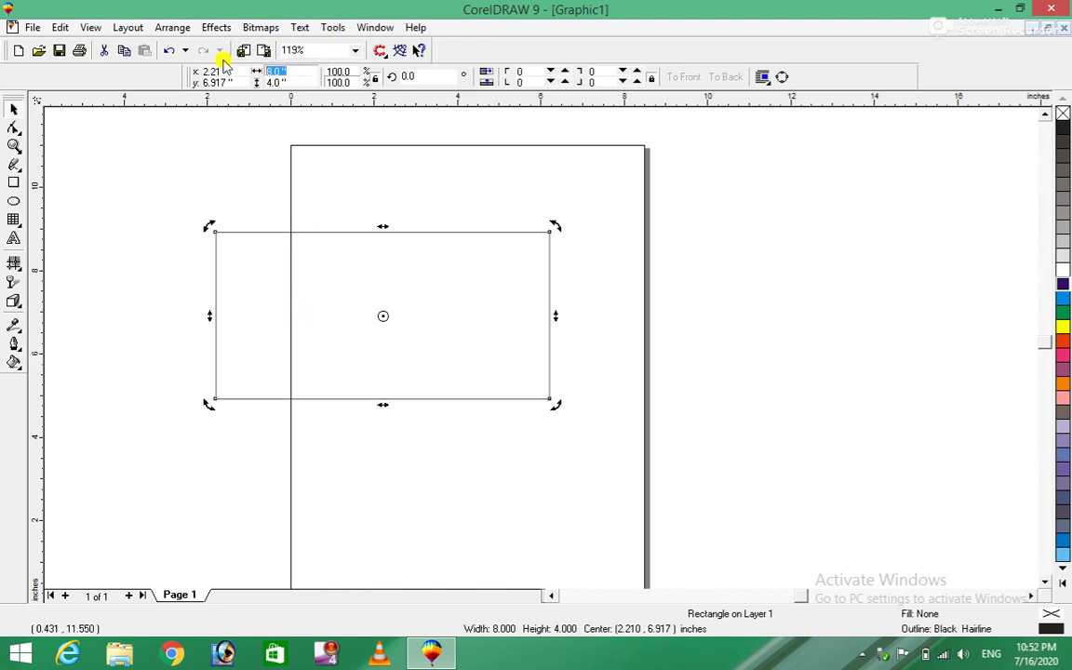
text(3)
text(.5)
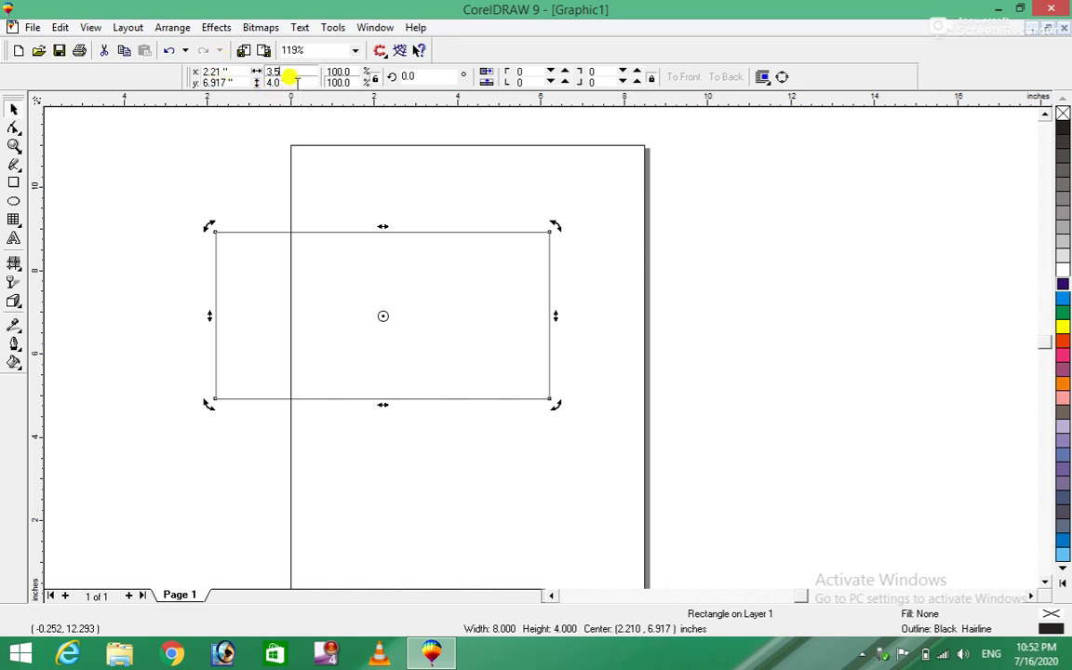
click(296, 82)
text(2)
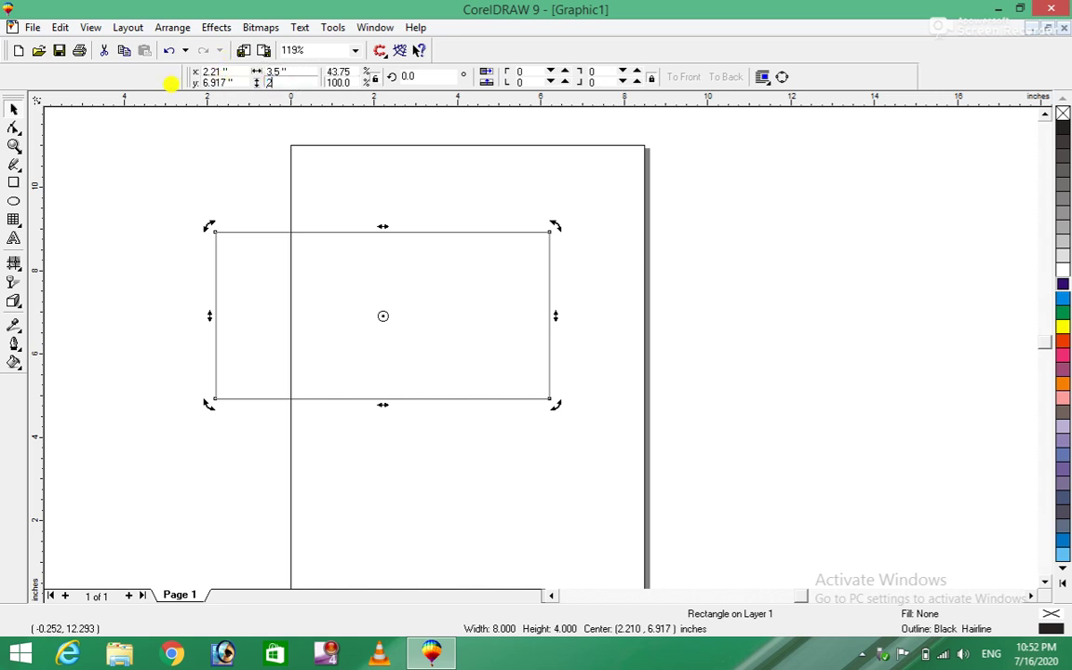
text(.2)
key(Return)
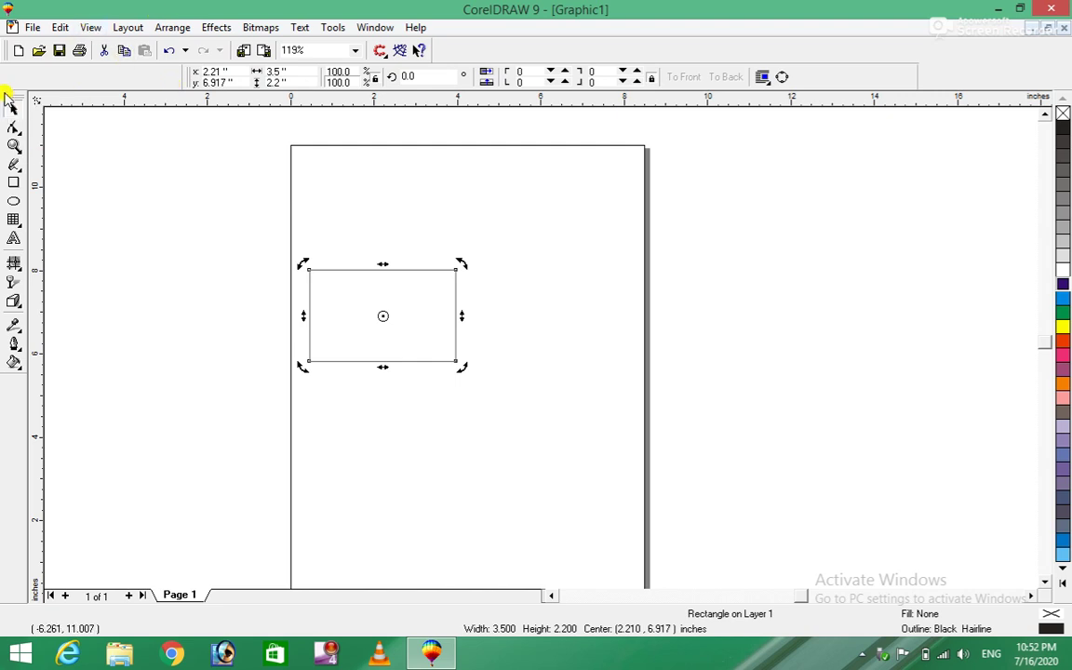
click(132, 220)
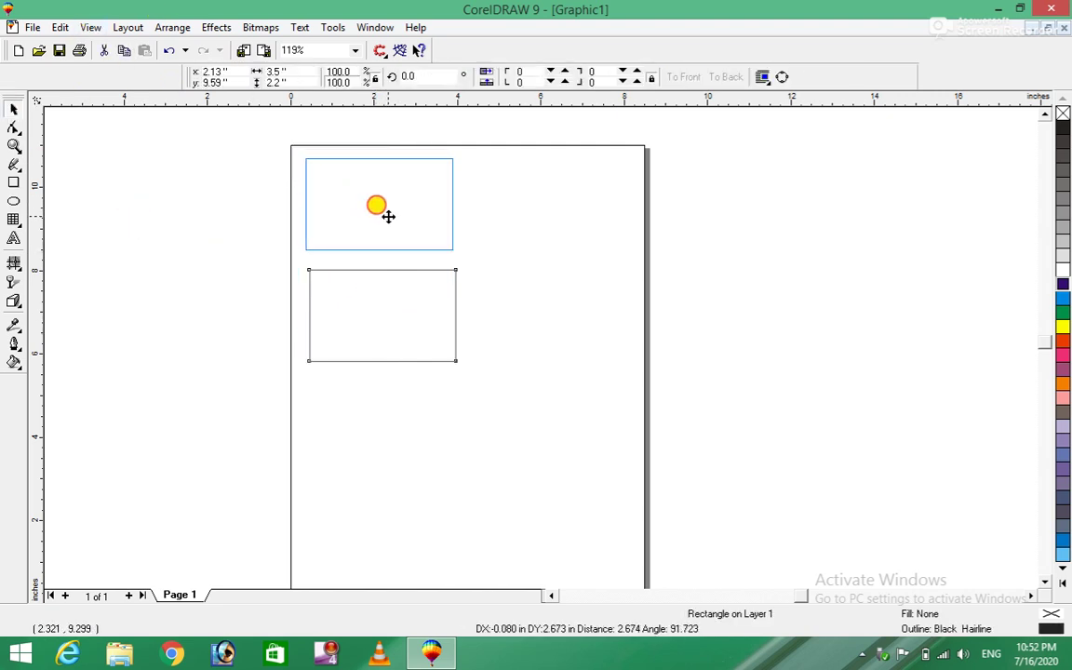
Step: Move the rectangle to the page top, fill it solid green, and zoom in on it
drag(391, 328, 381, 213)
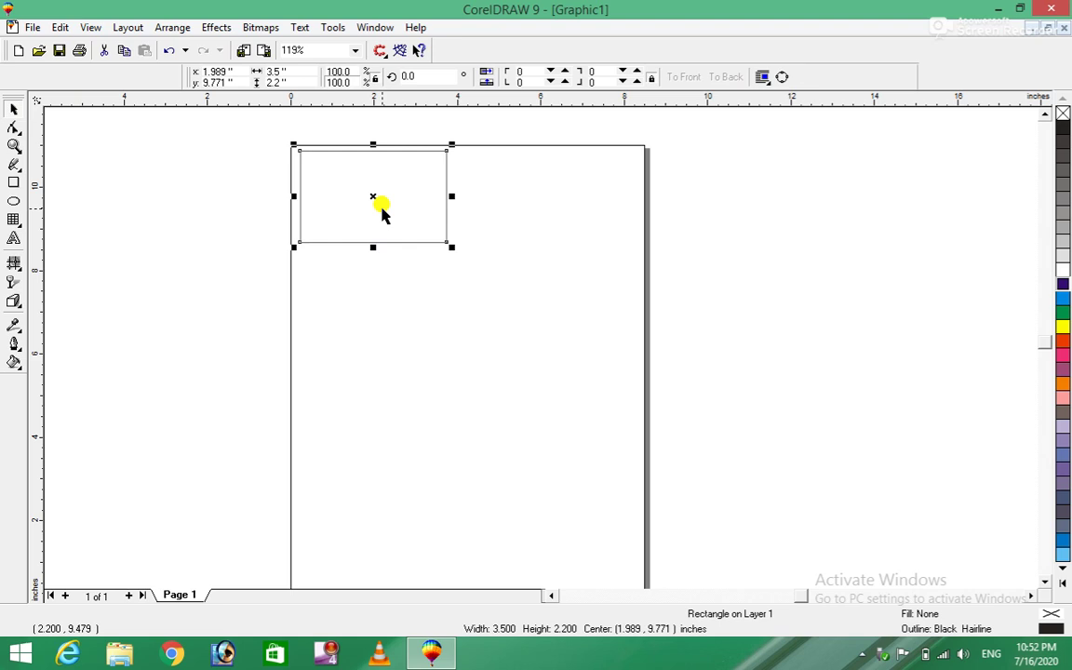
click(1063, 312)
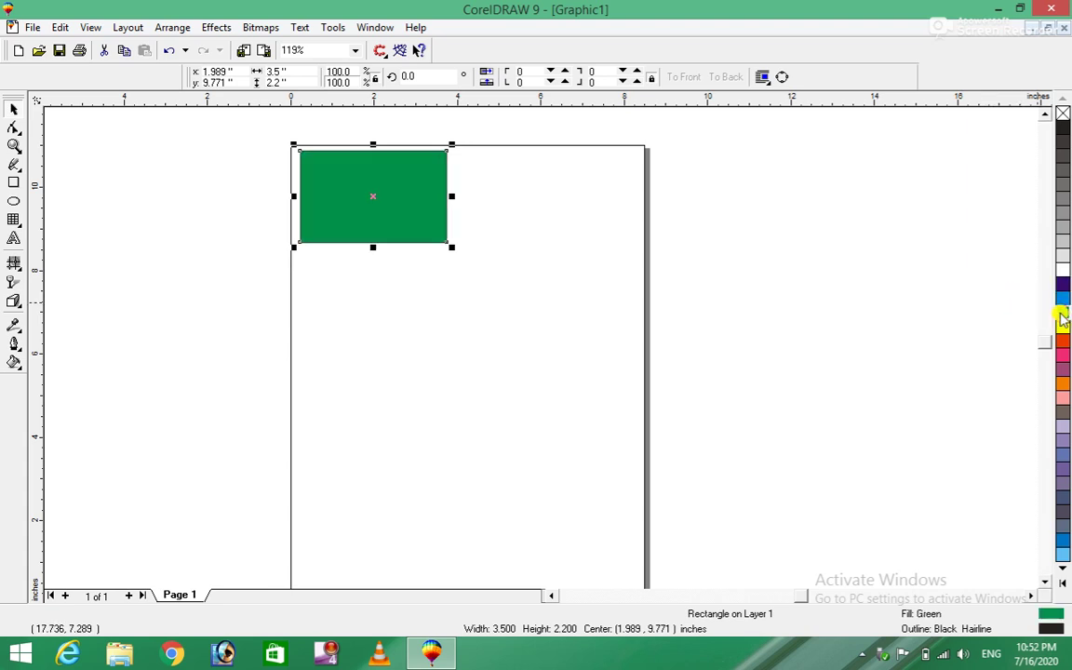
click(13, 145)
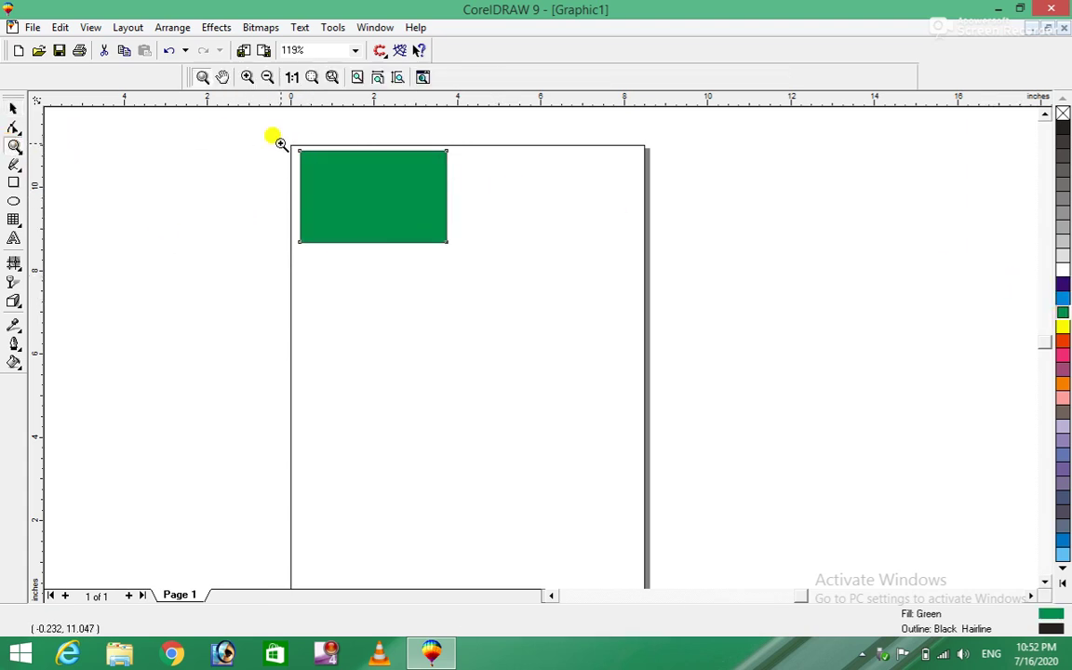
drag(246, 122, 391, 251)
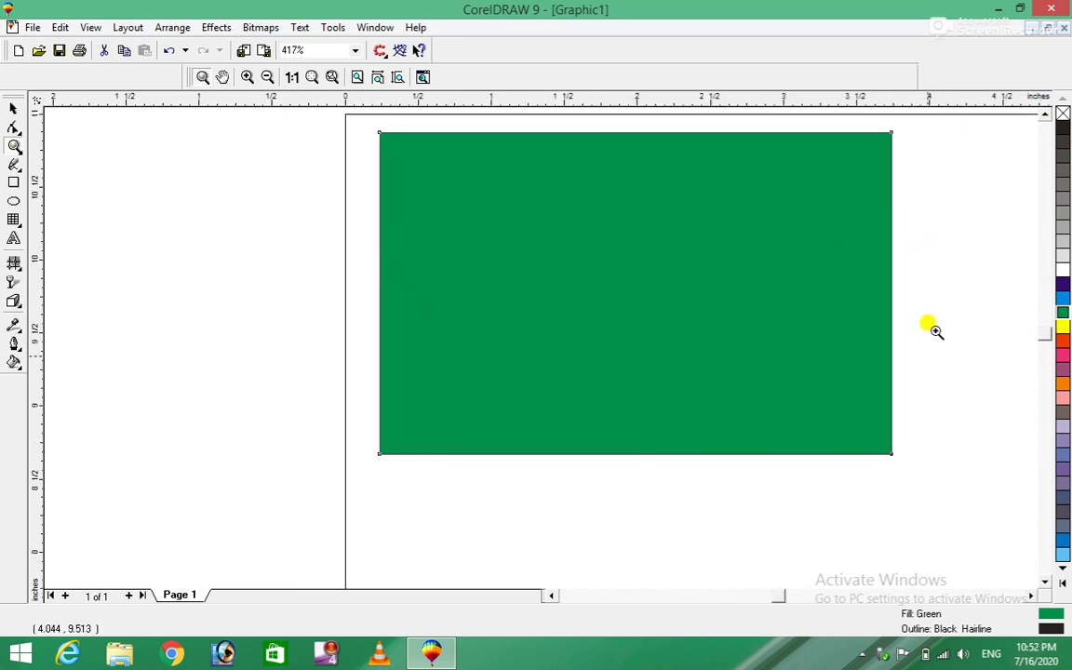
click(1031, 595)
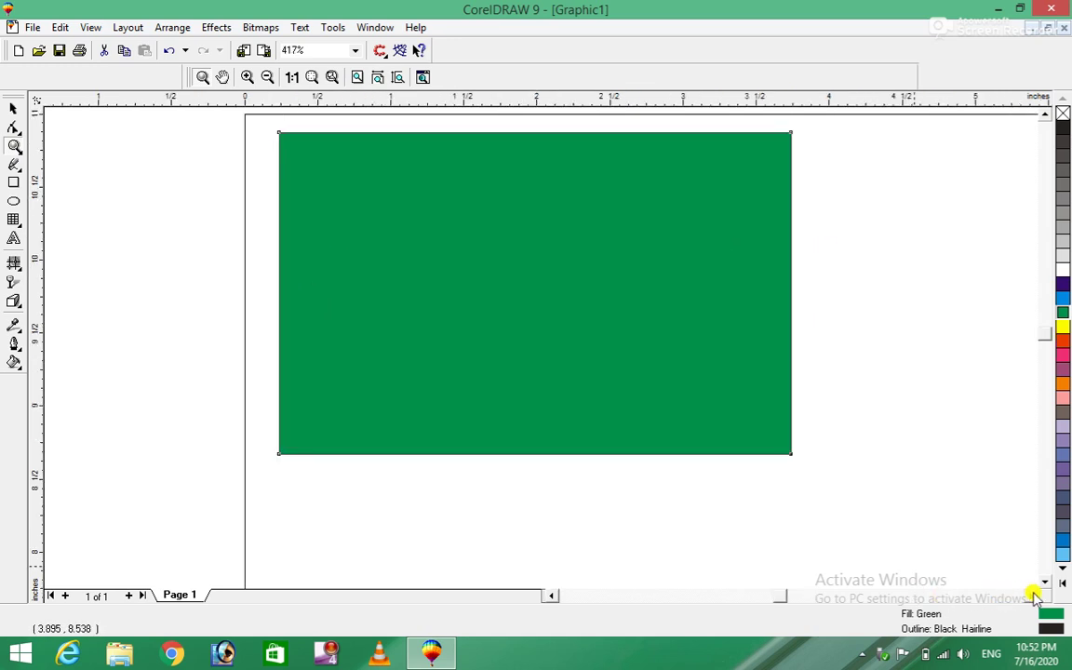
click(1044, 112)
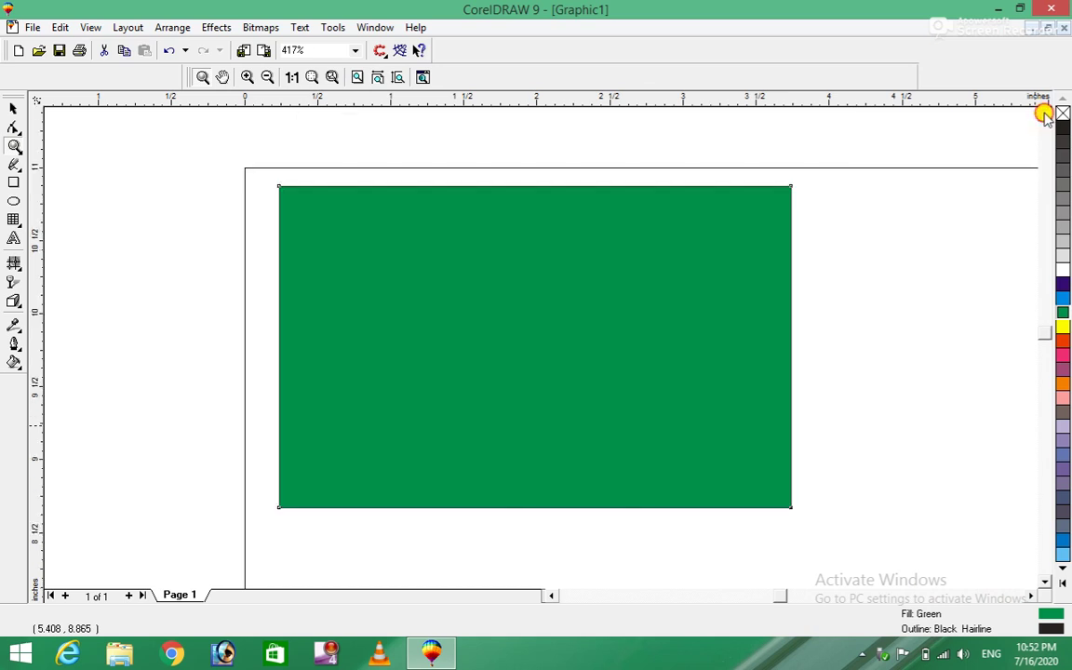
click(23, 271)
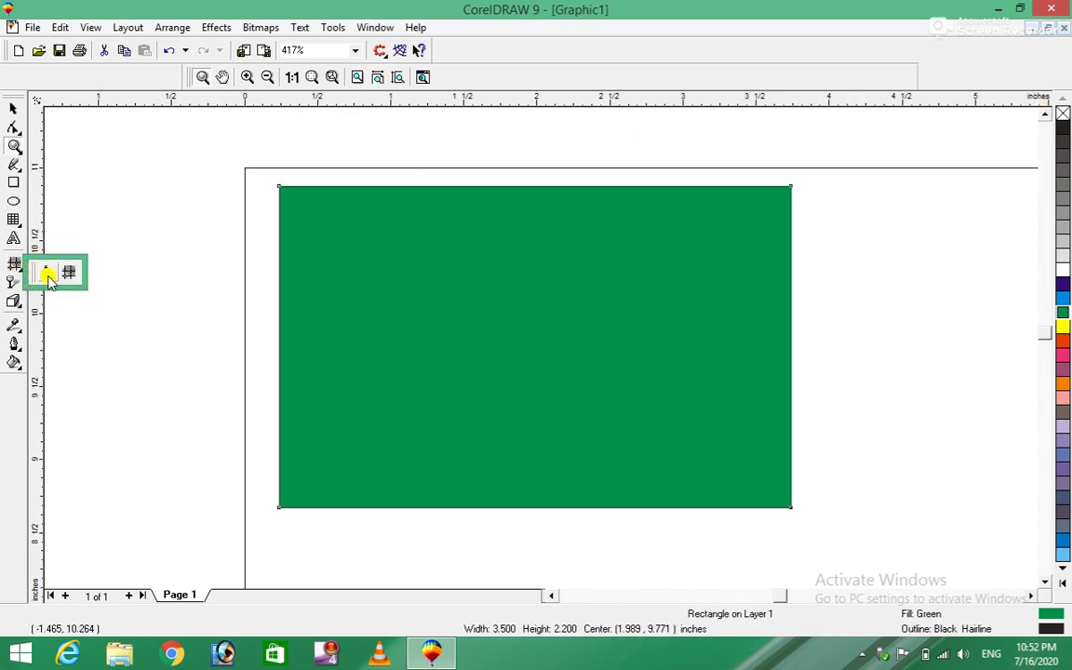
click(46, 272)
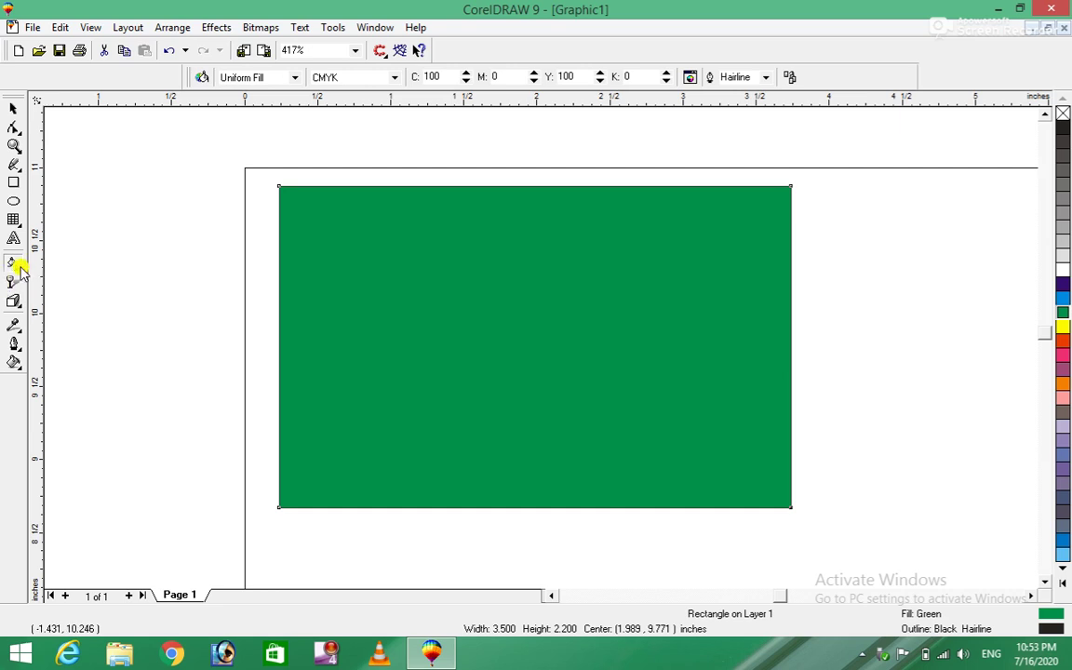
Step: Apply a green-to-orange conical fountain fill, with its angle handle at the top edge
drag(314, 207, 676, 486)
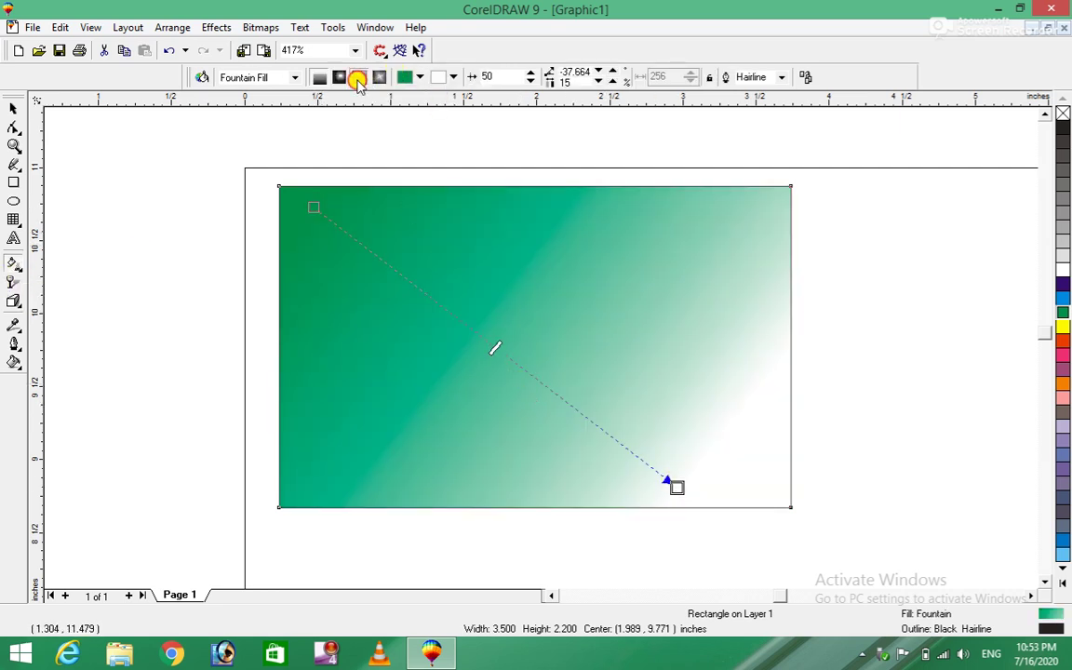
click(359, 77)
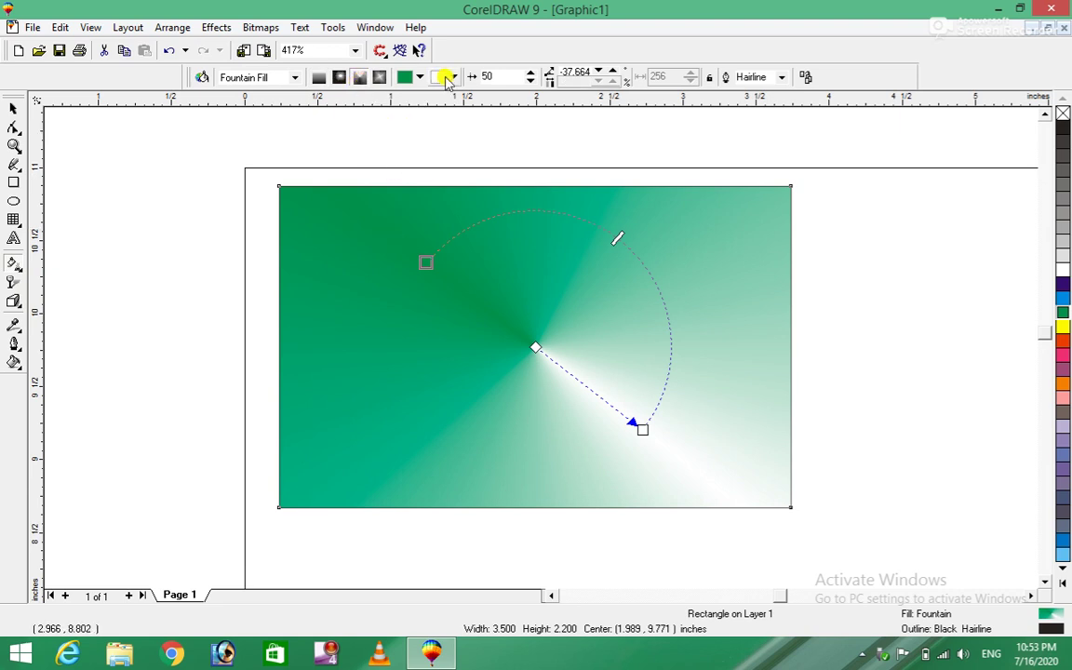
click(447, 77)
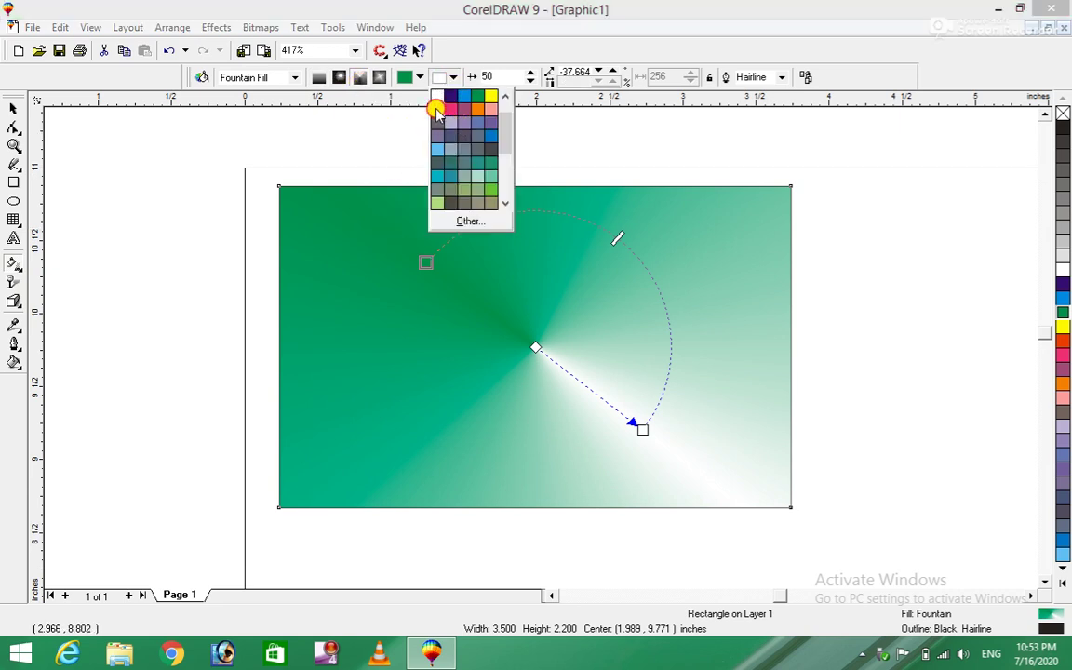
click(437, 112)
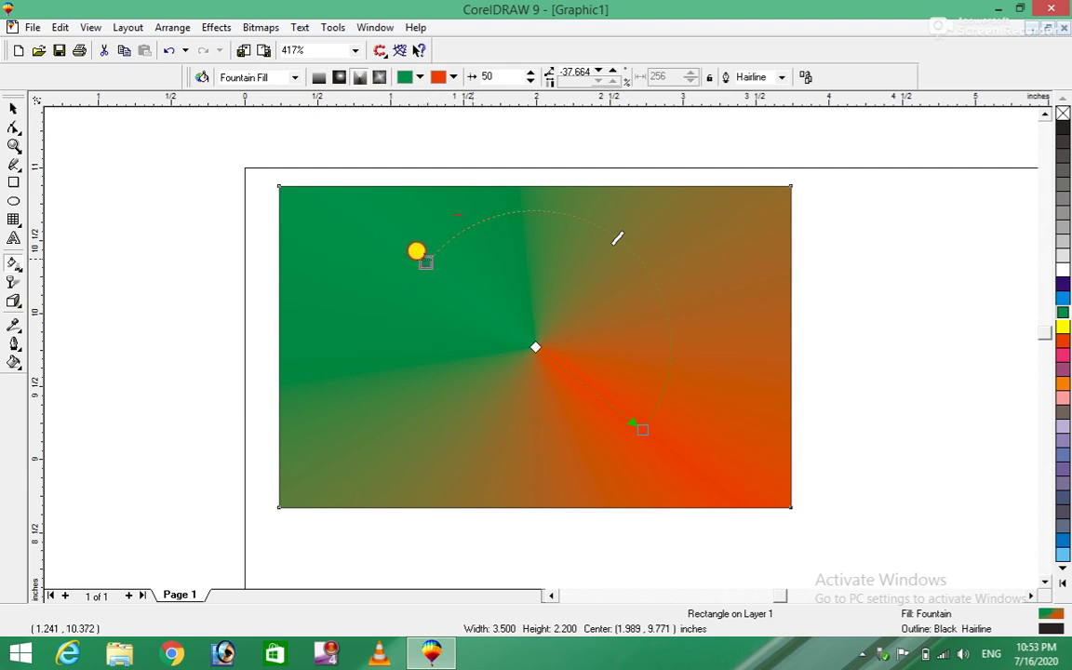
drag(424, 278, 484, 179)
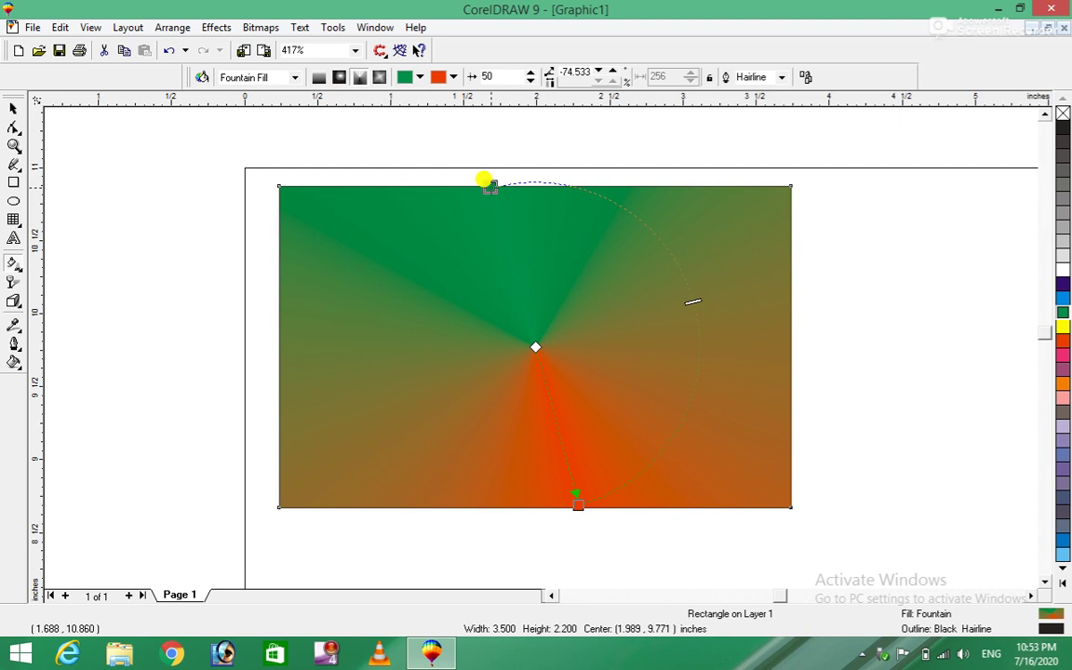
drag(484, 179, 483, 179)
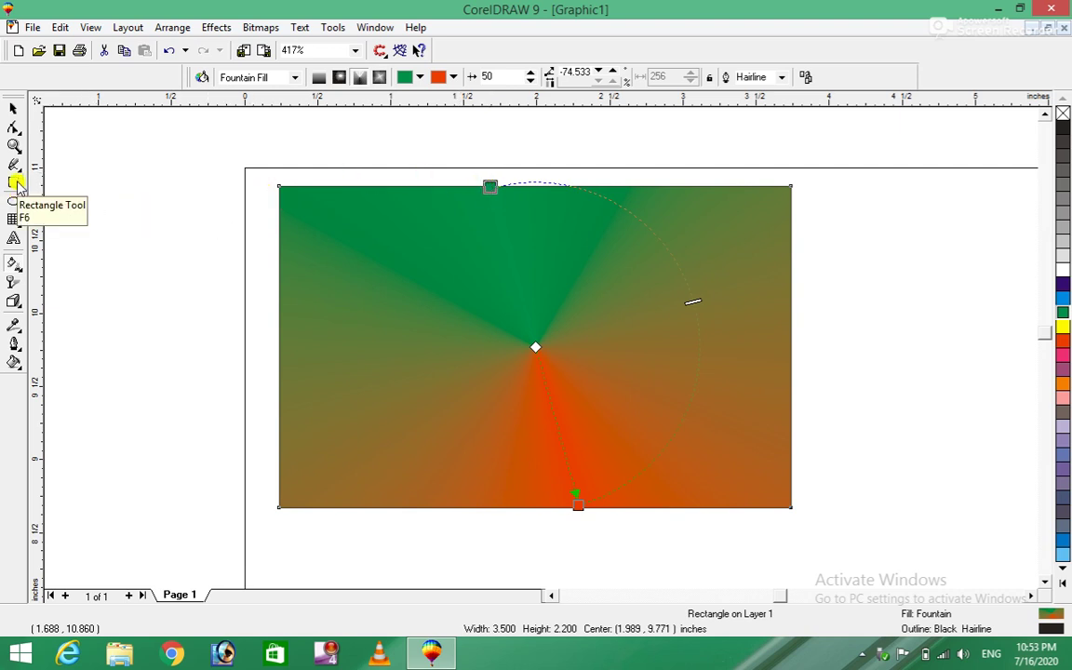
click(13, 108)
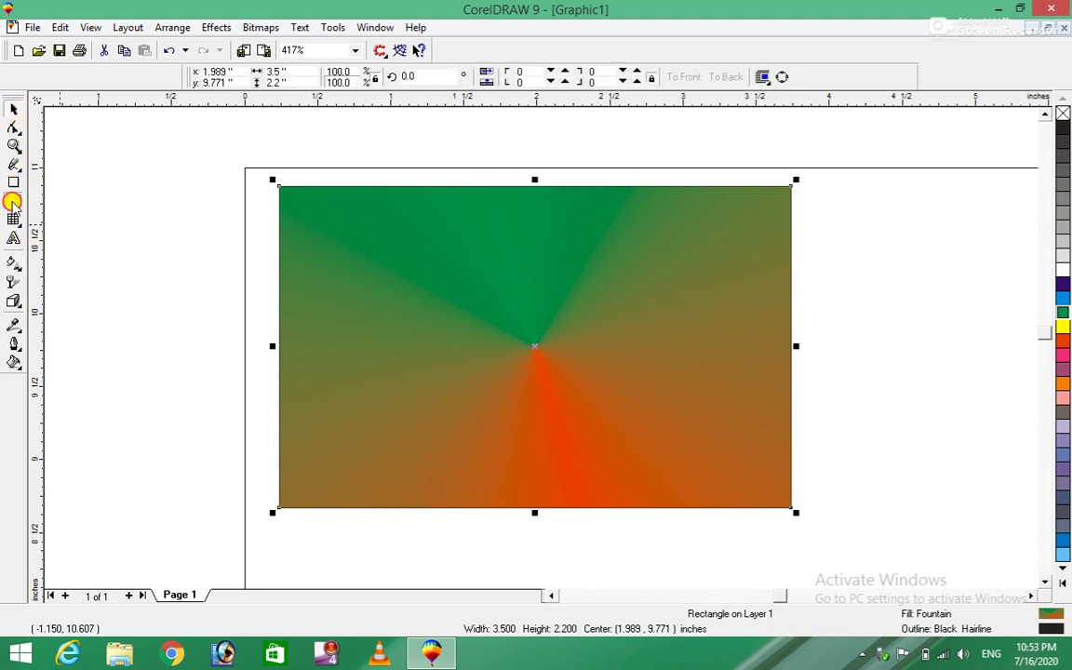
Step: Draw a roughly 1.37 × 1.026 in ellipse overlapping the rectangle's left edge
click(13, 201)
drag(124, 224, 498, 485)
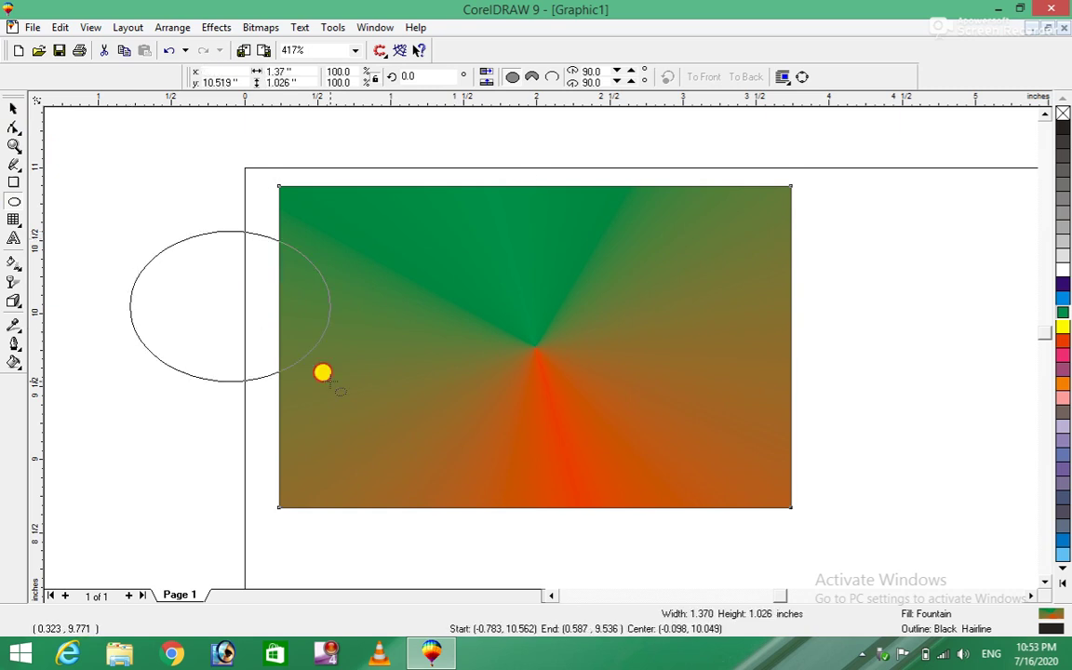